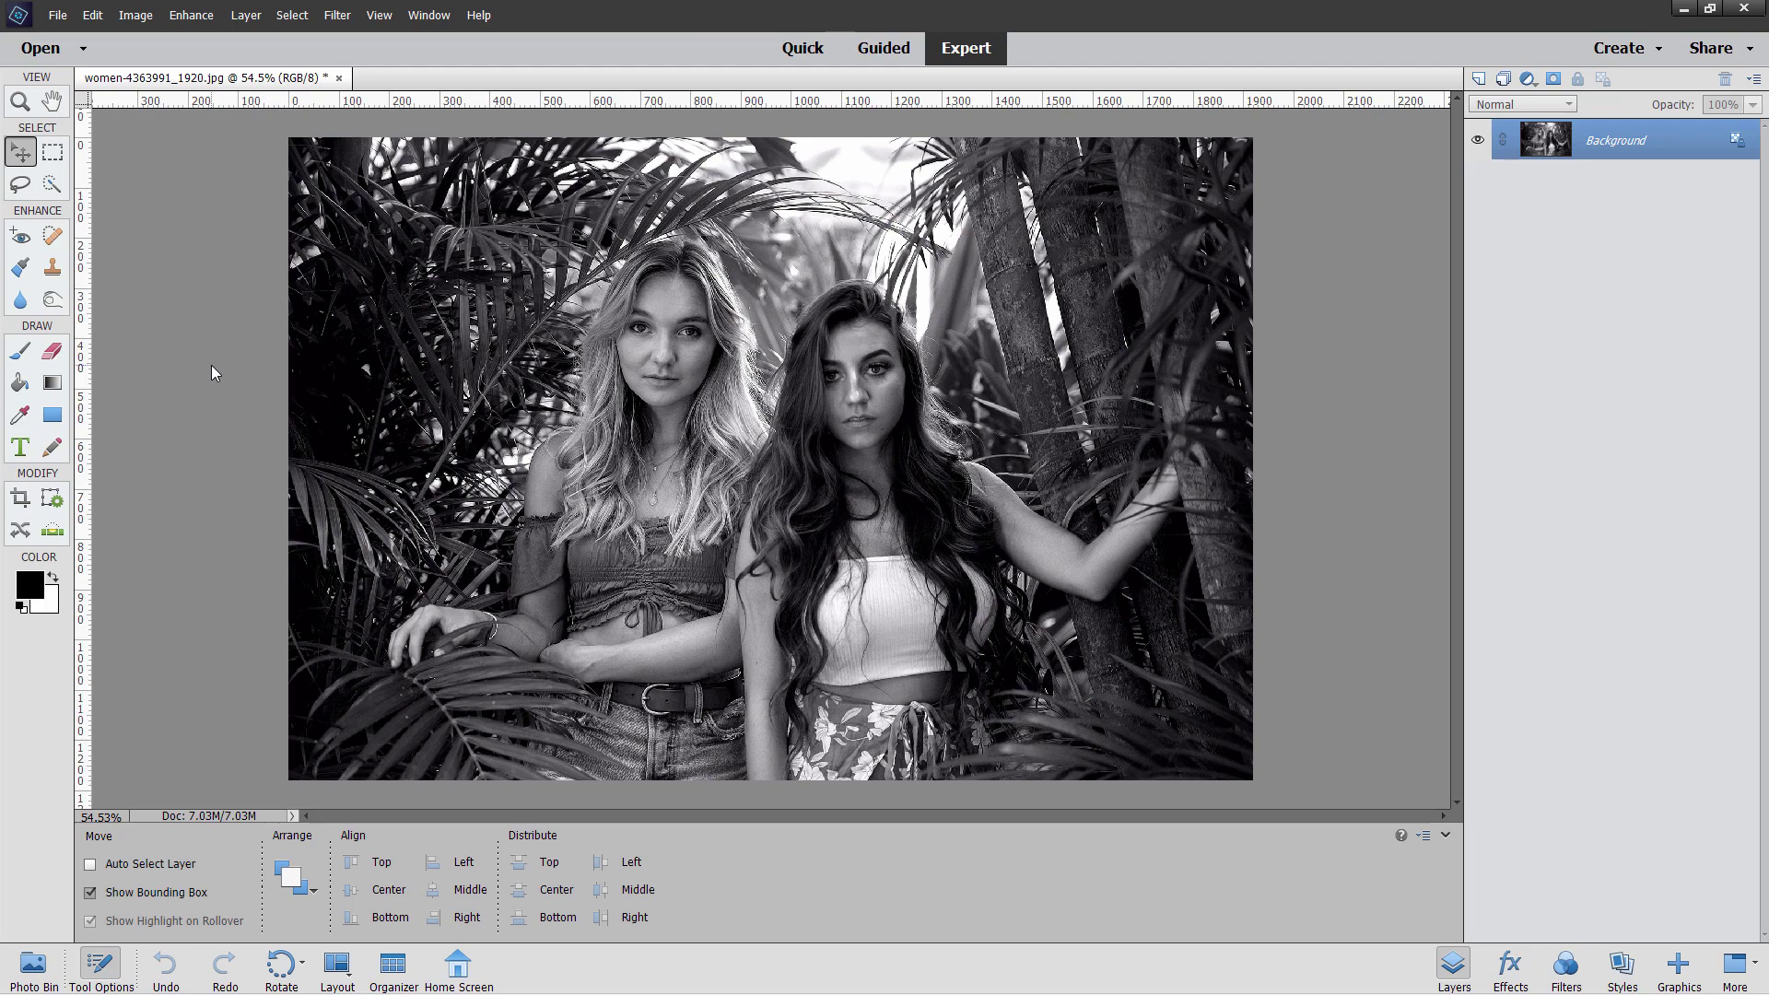
Step: Open the Enhance menu to reach the Colorize Photo command
click(191, 15)
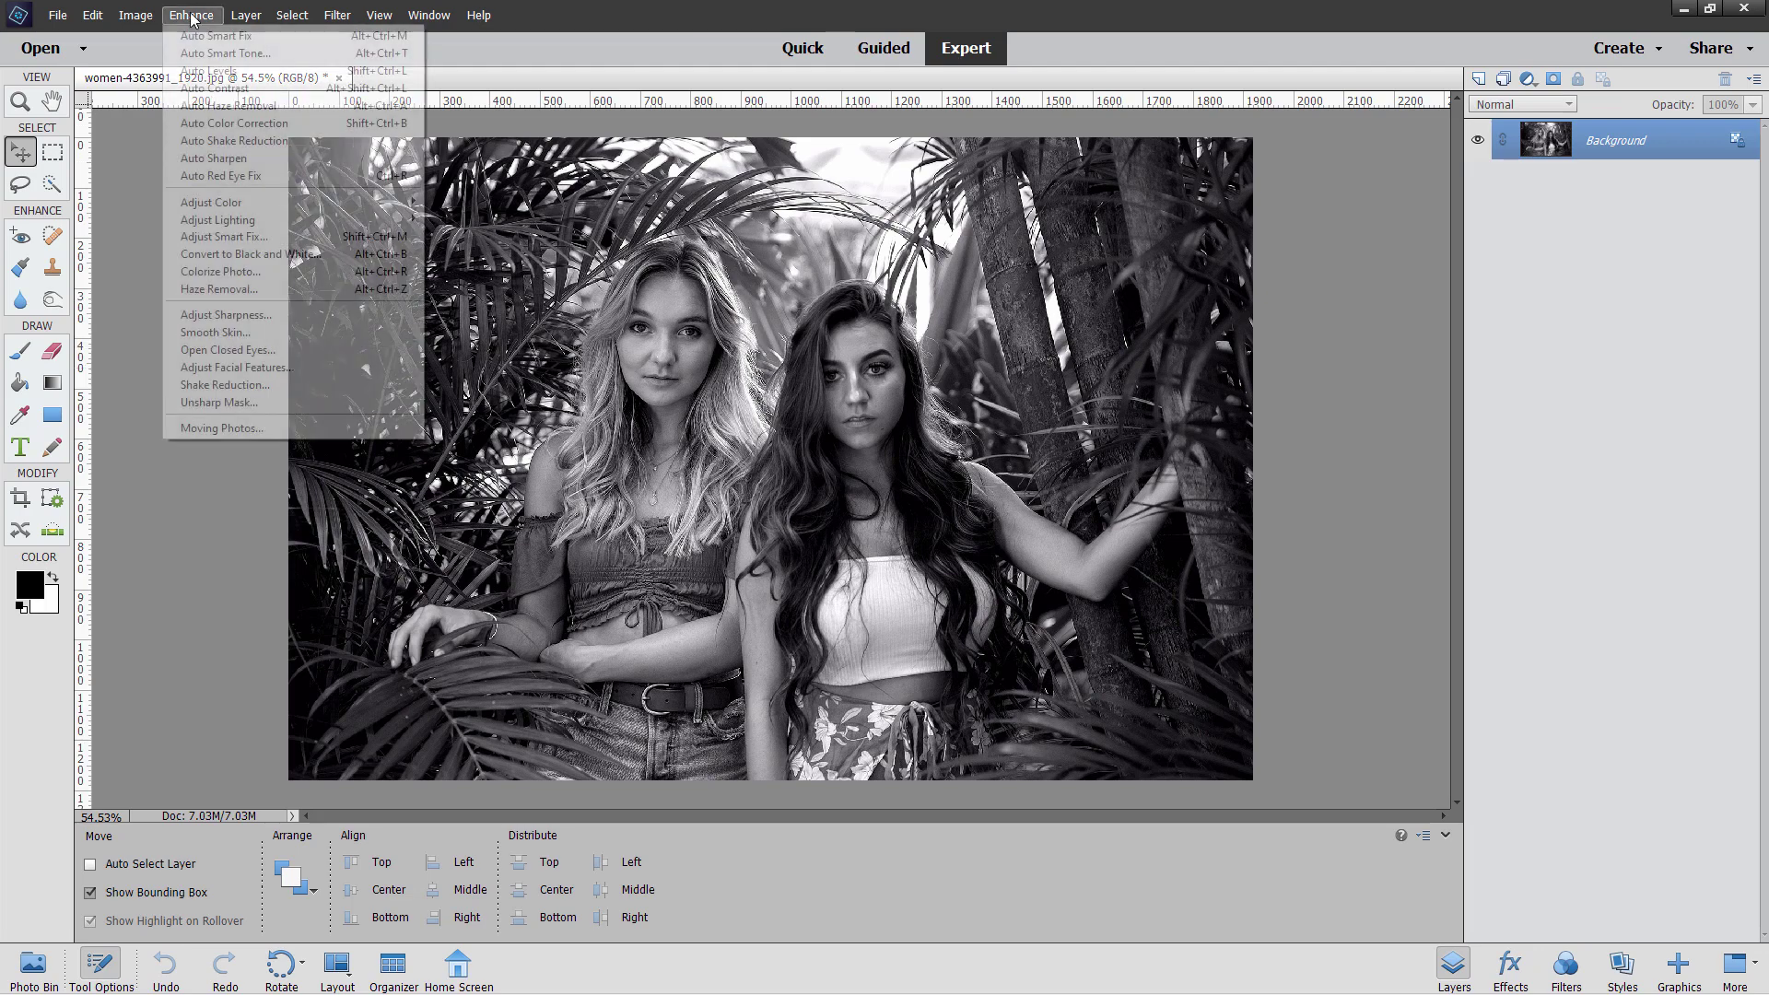
Step: Start Colorize Photo, compare the four Auto colour versions, and keep the warmer, greener one
click(227, 272)
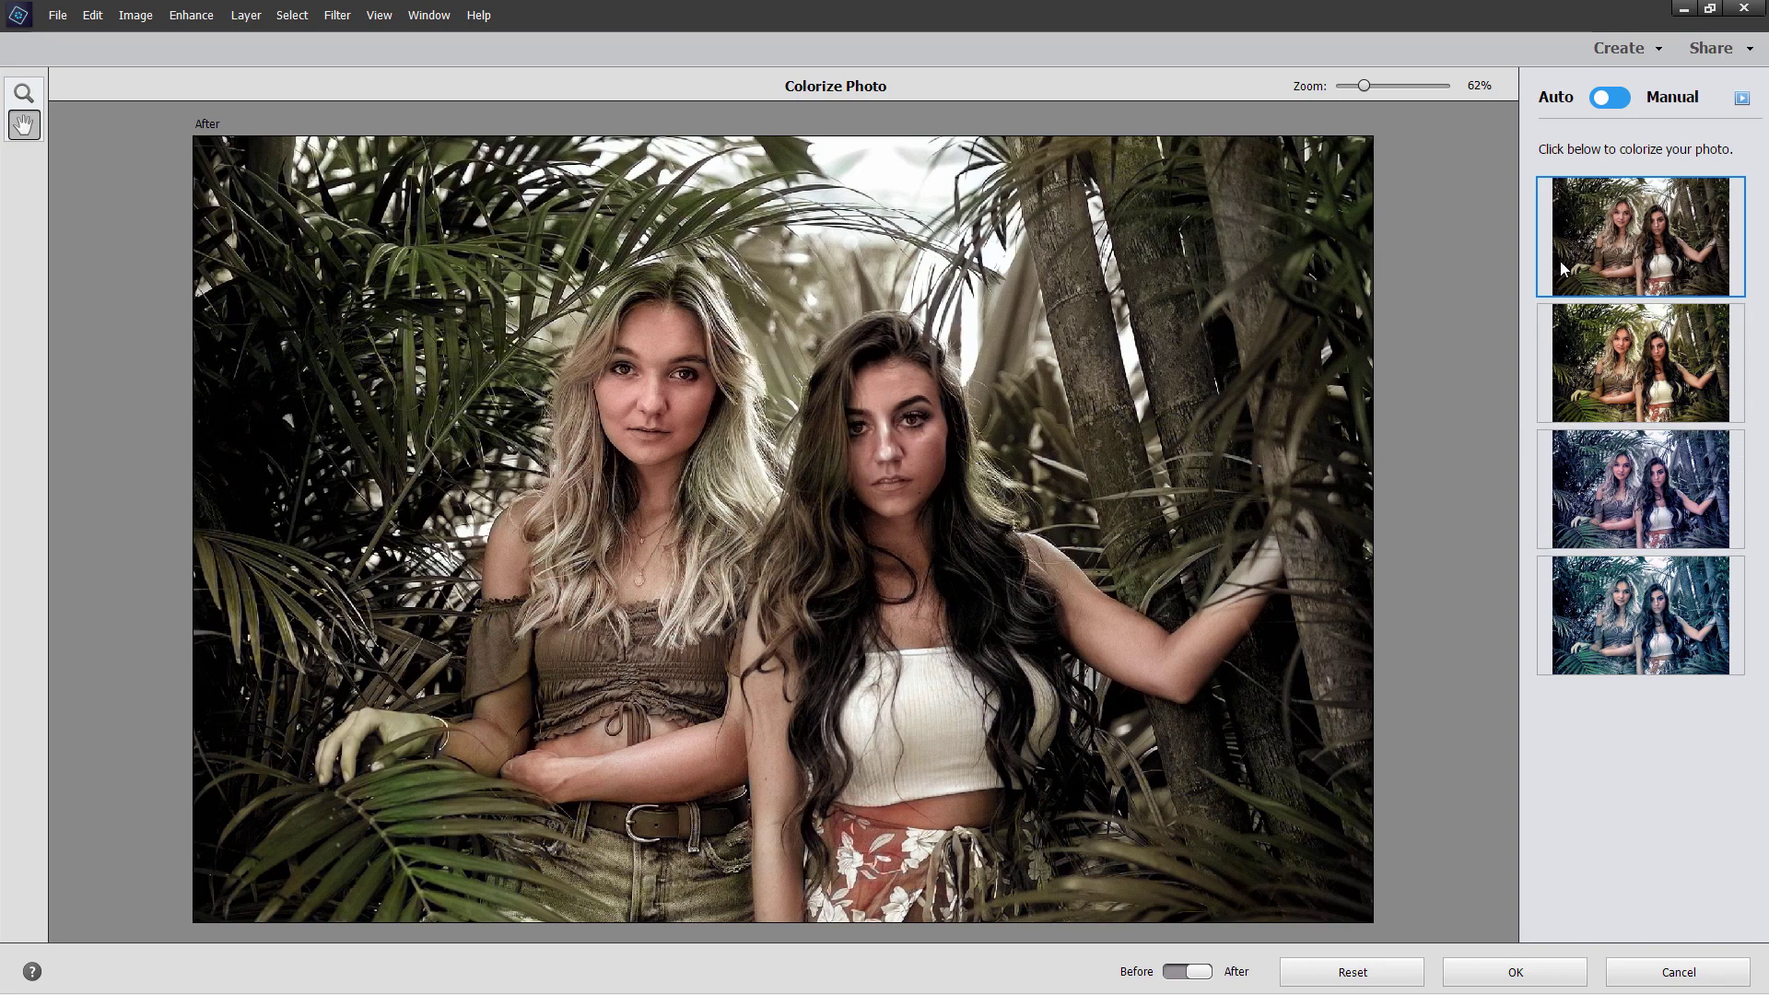
click(1649, 348)
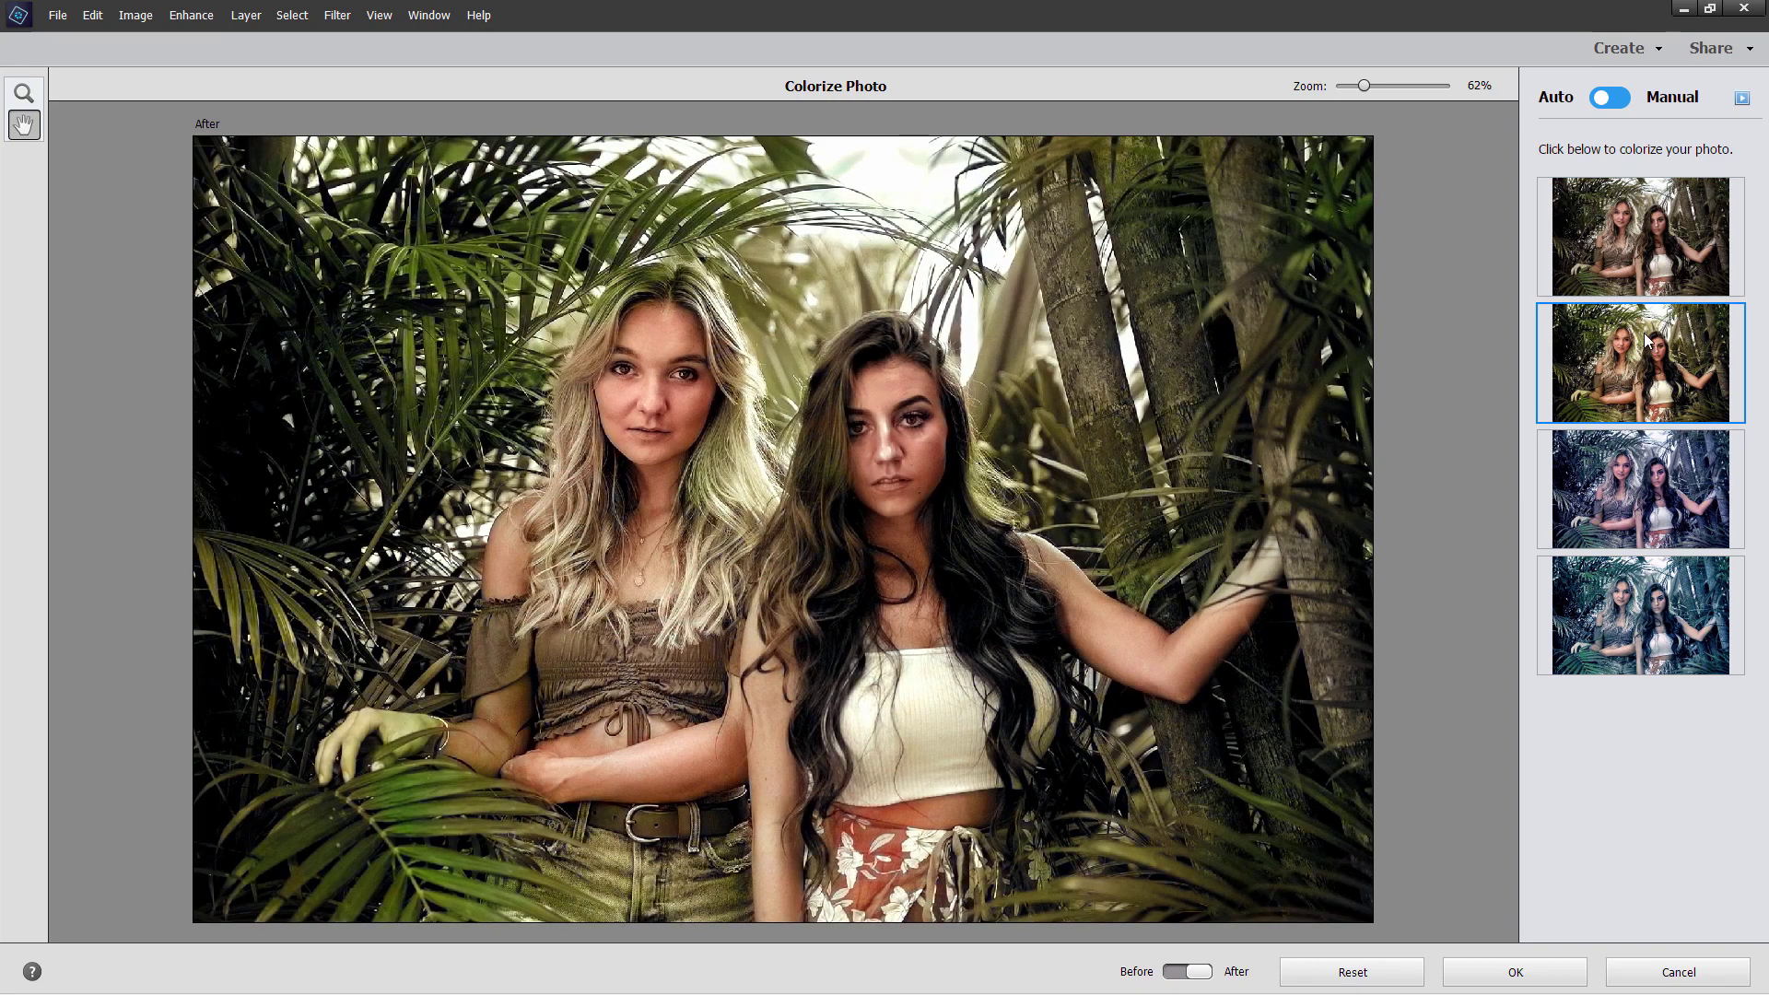
click(1621, 247)
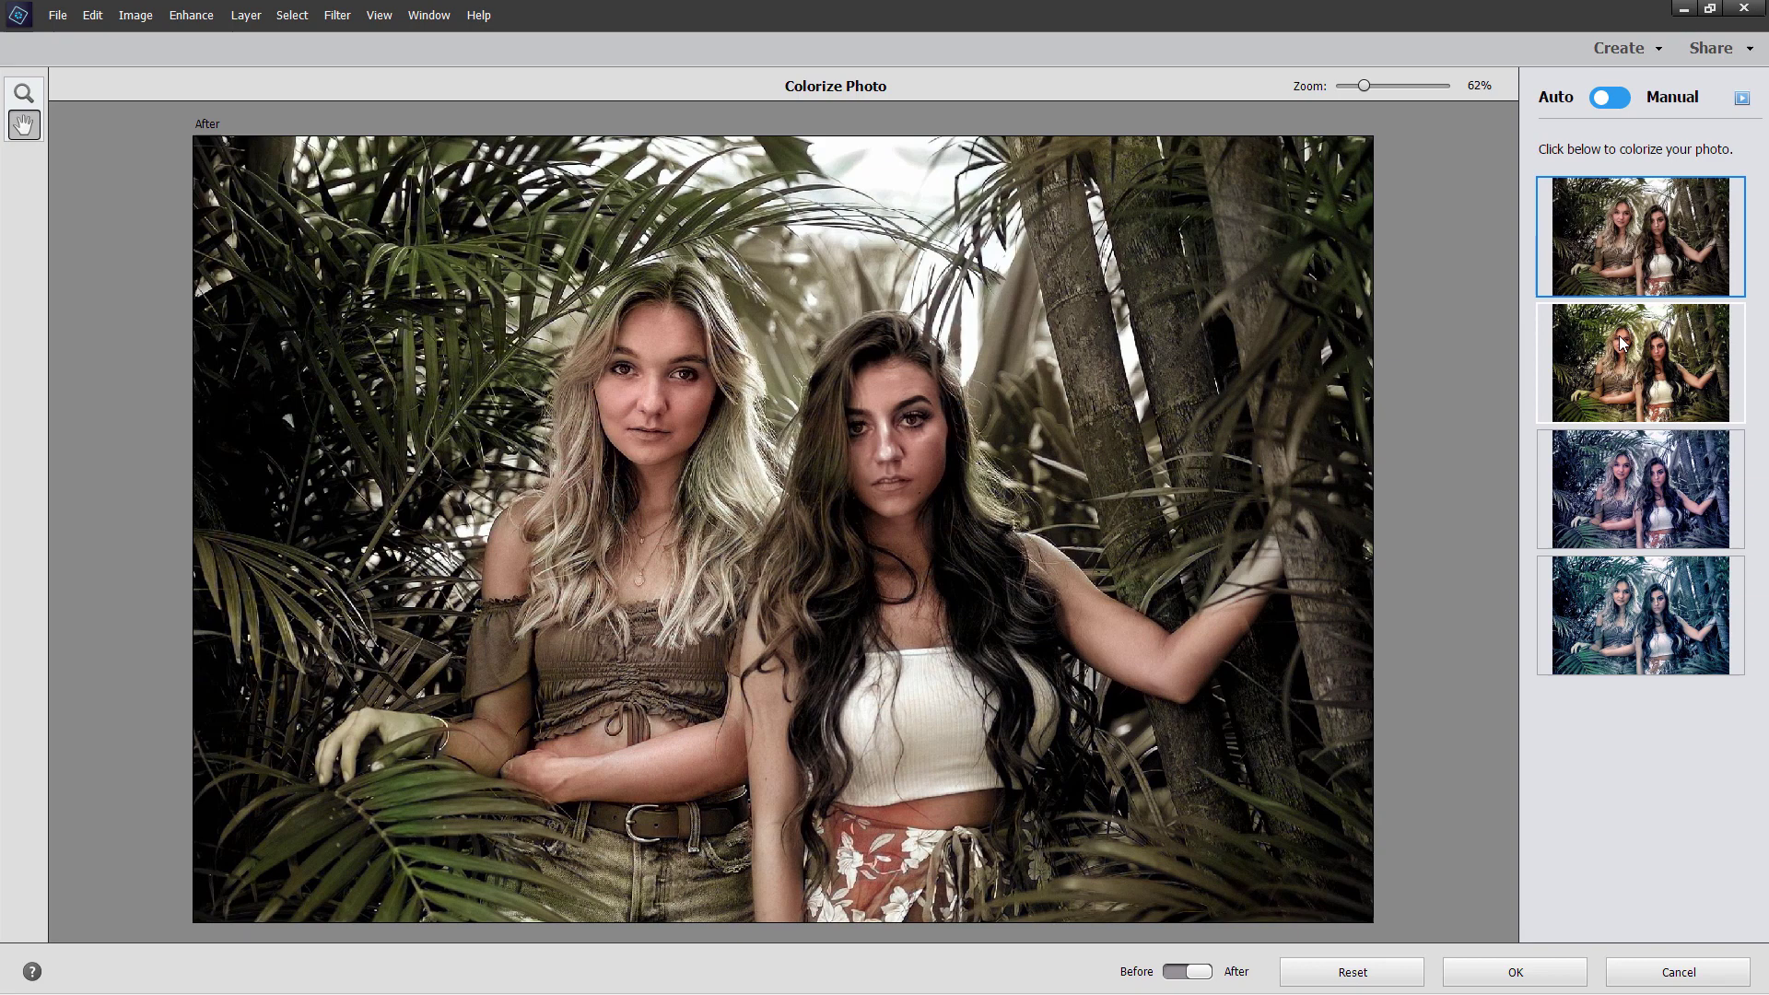
click(1621, 349)
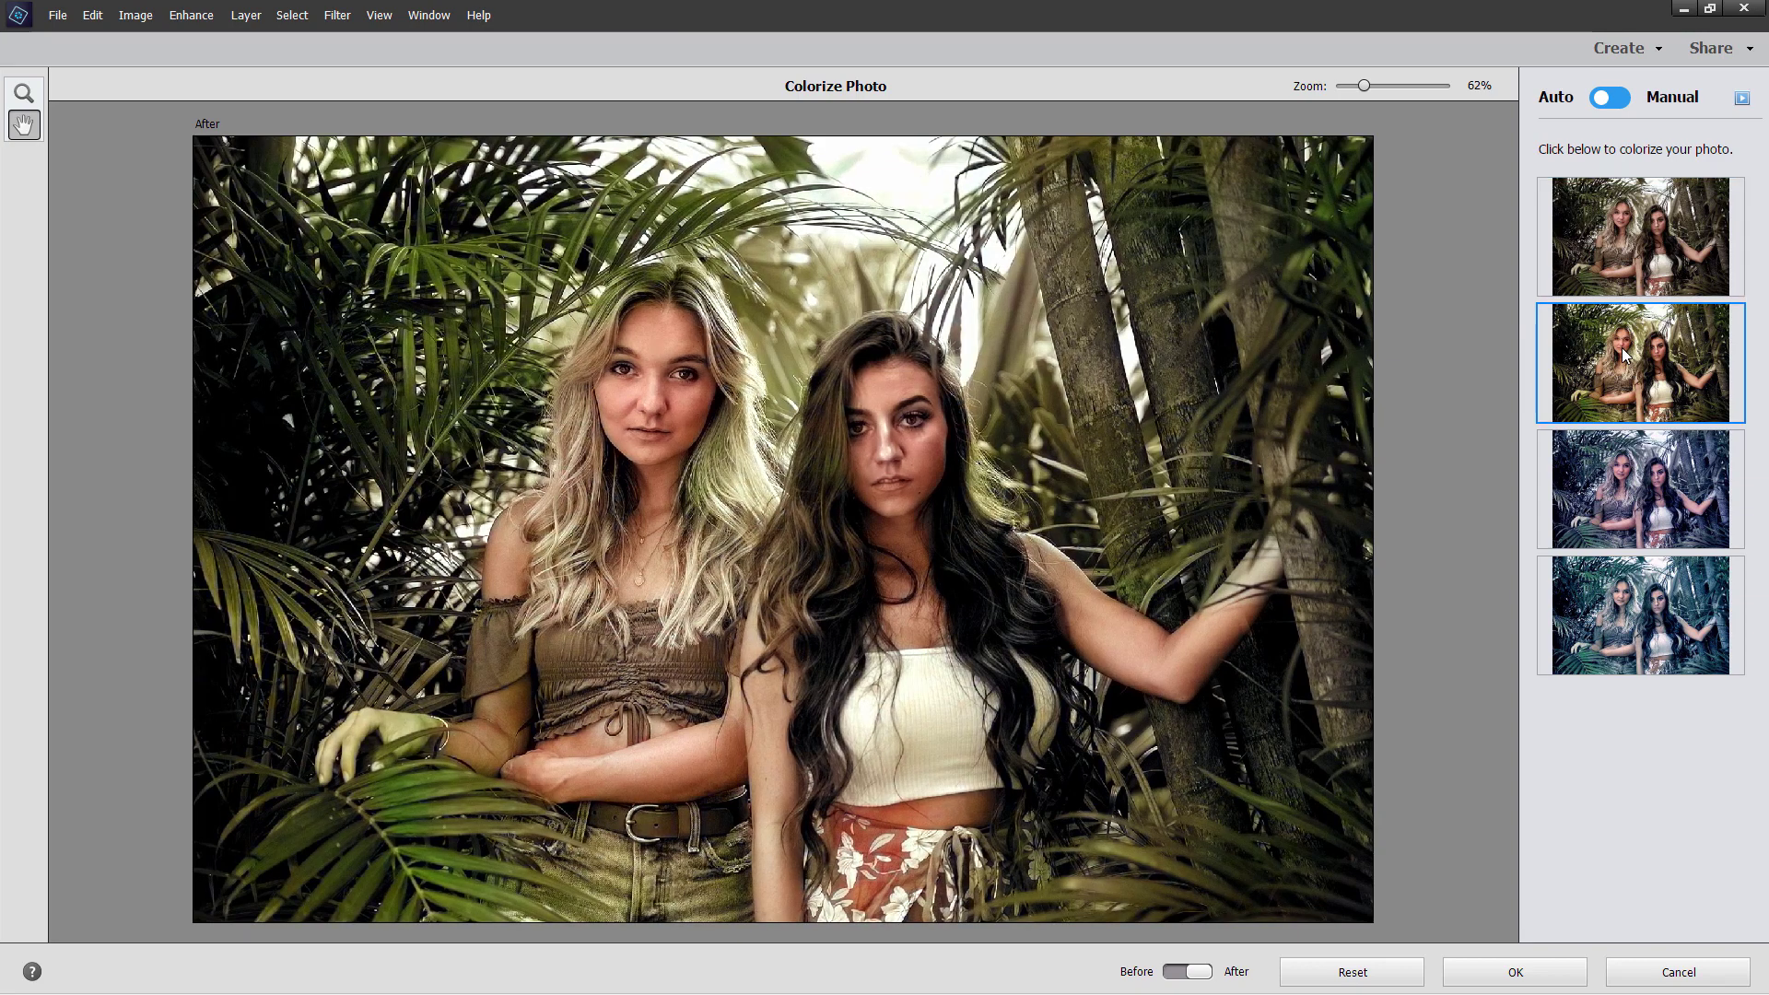
click(1655, 489)
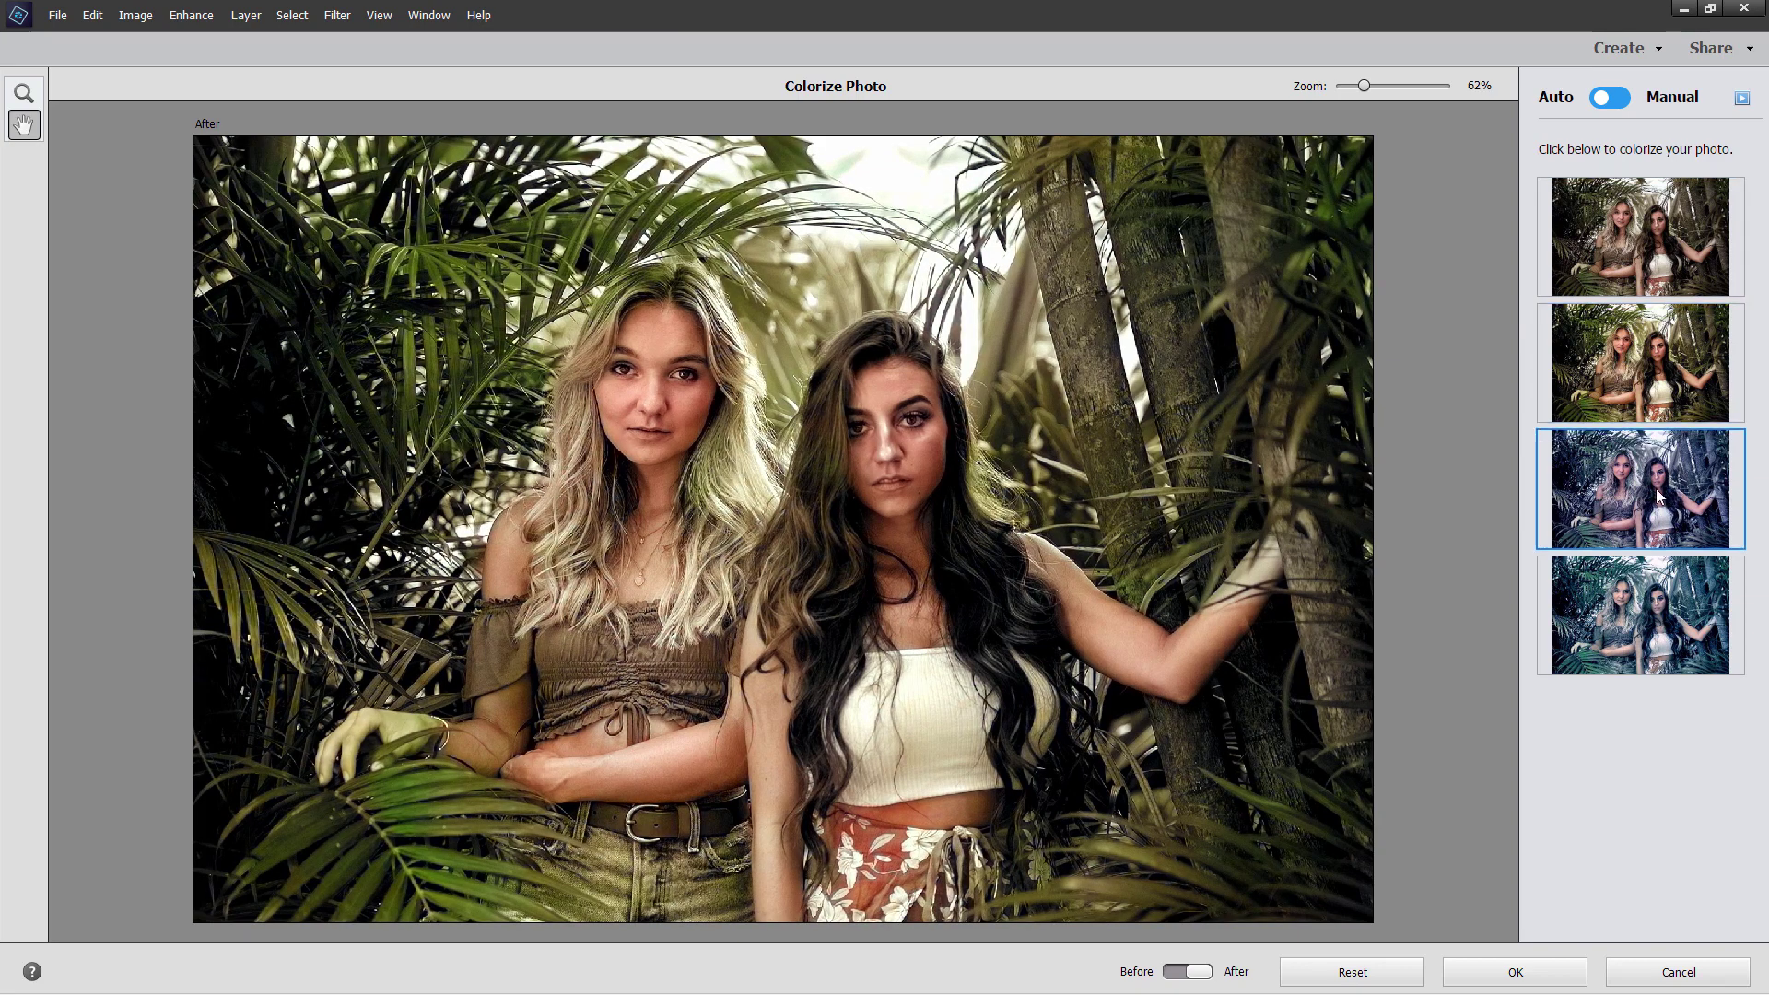
click(1636, 645)
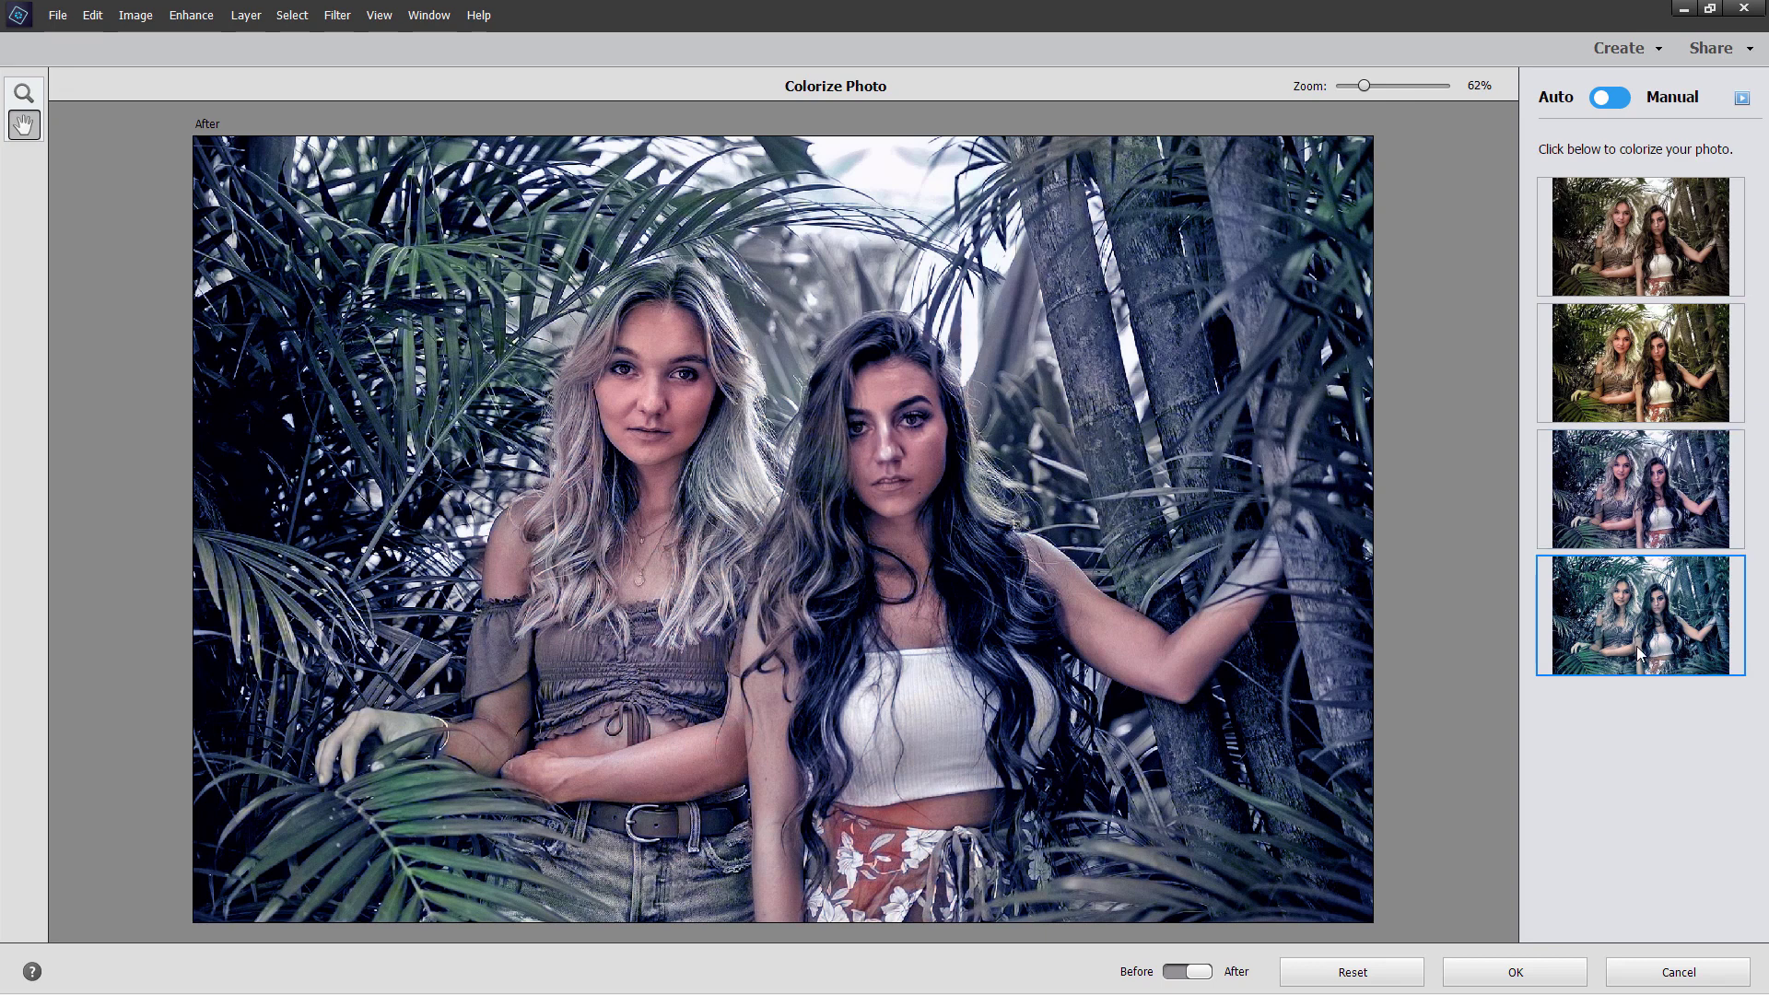
click(1642, 396)
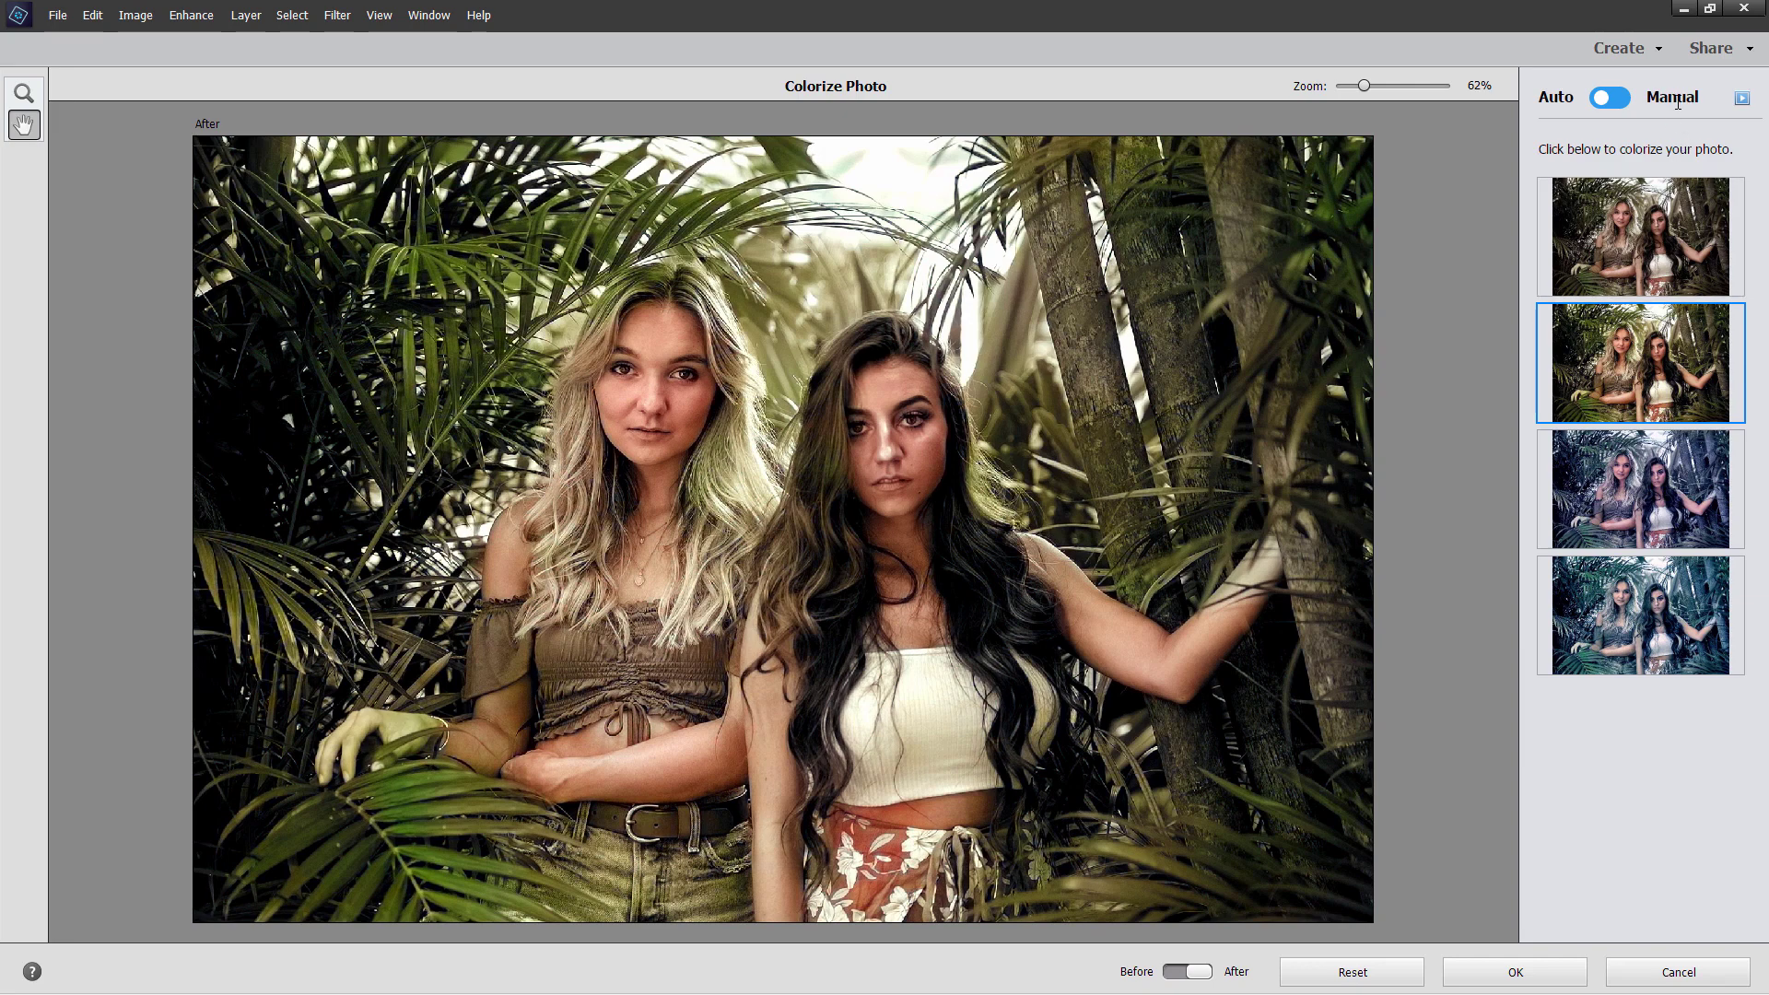
click(1618, 104)
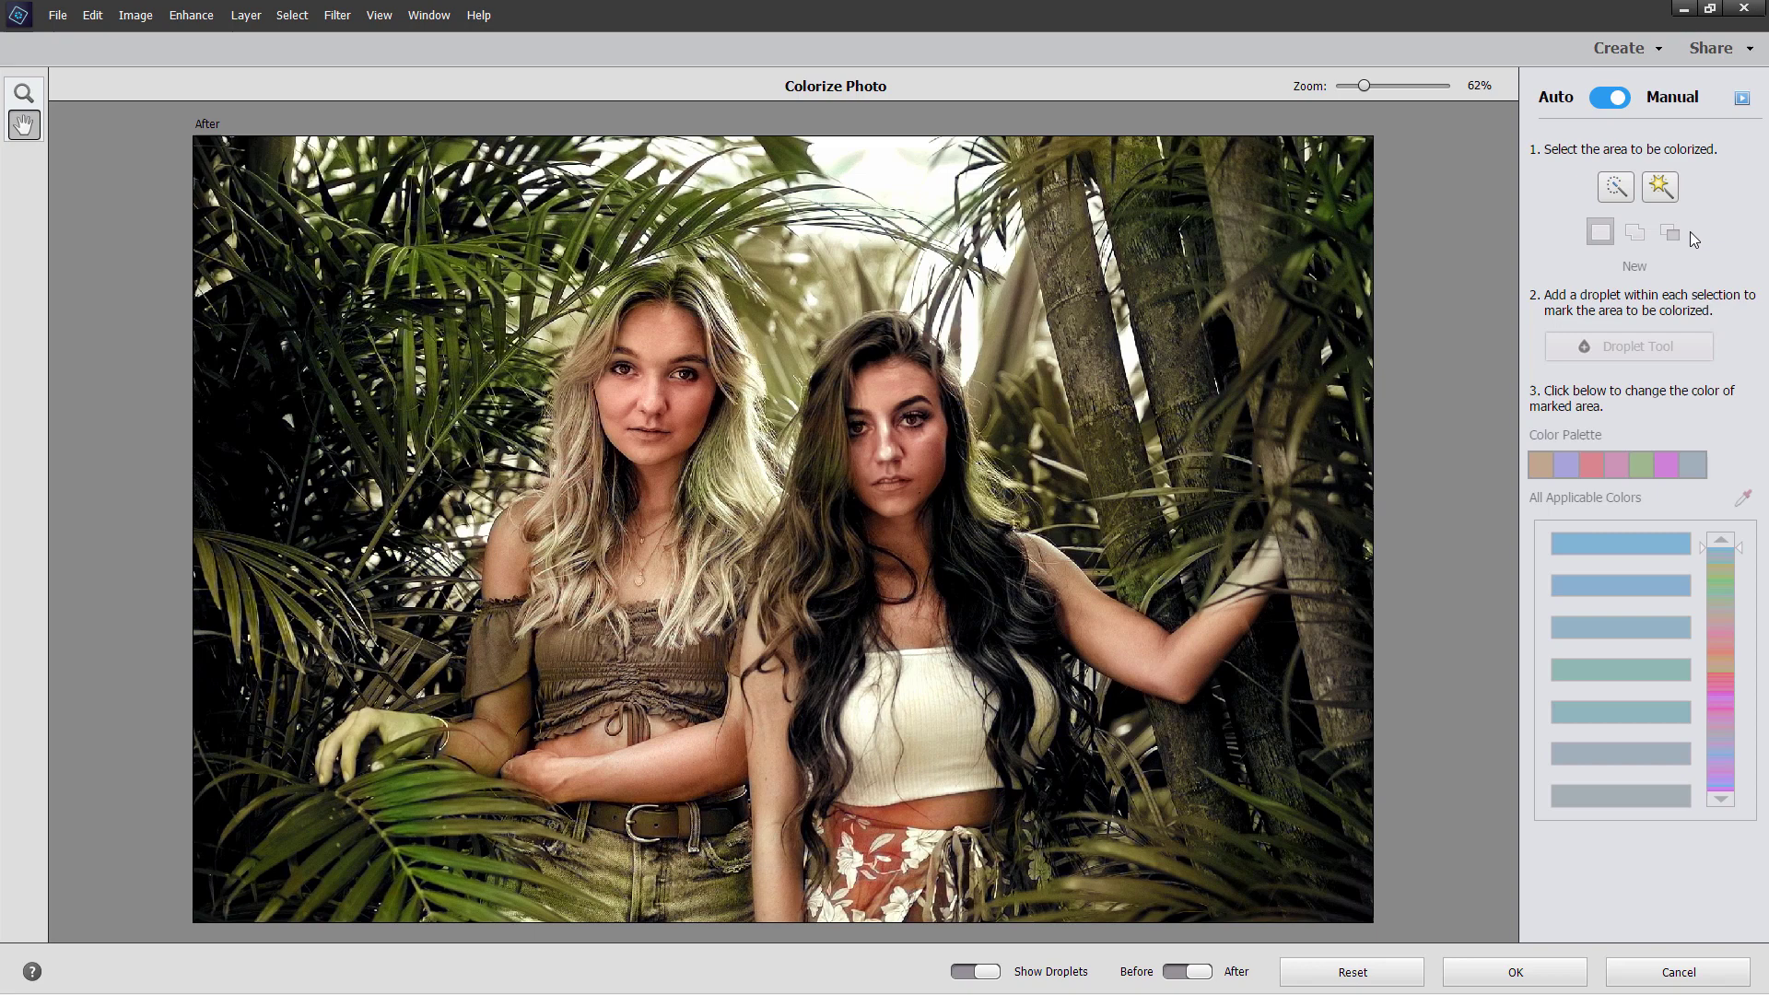
click(1618, 197)
click(1608, 98)
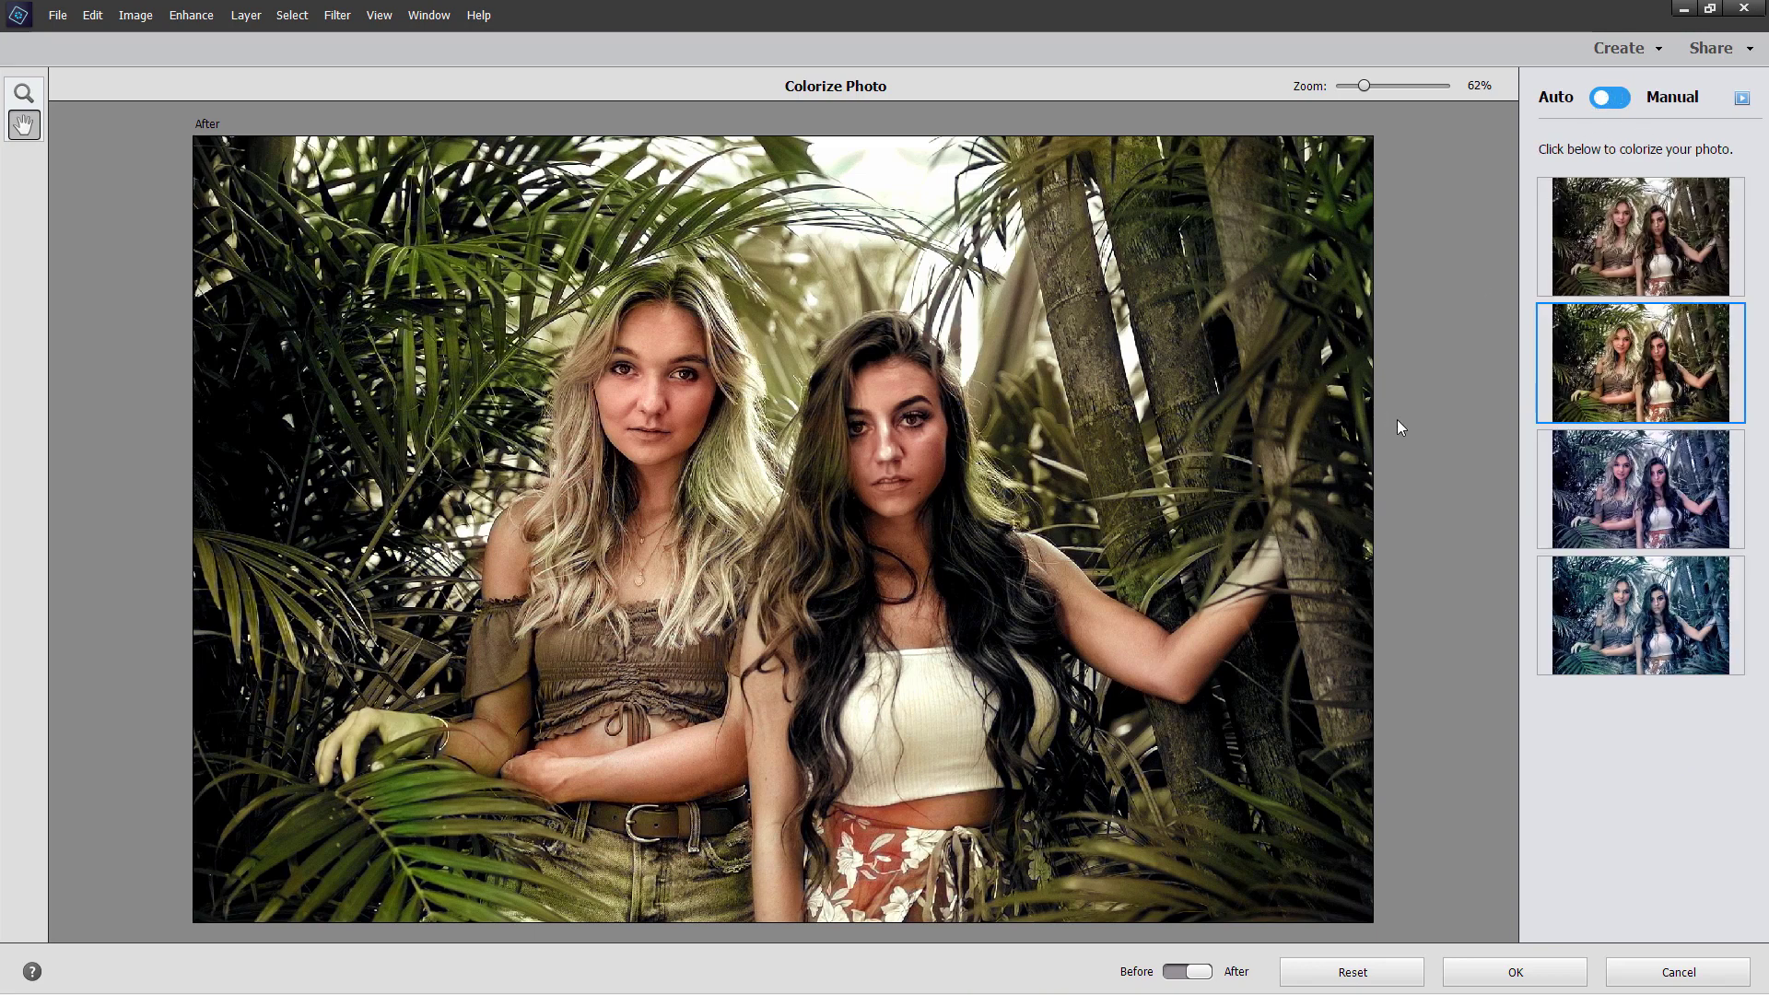
click(1176, 974)
click(1183, 976)
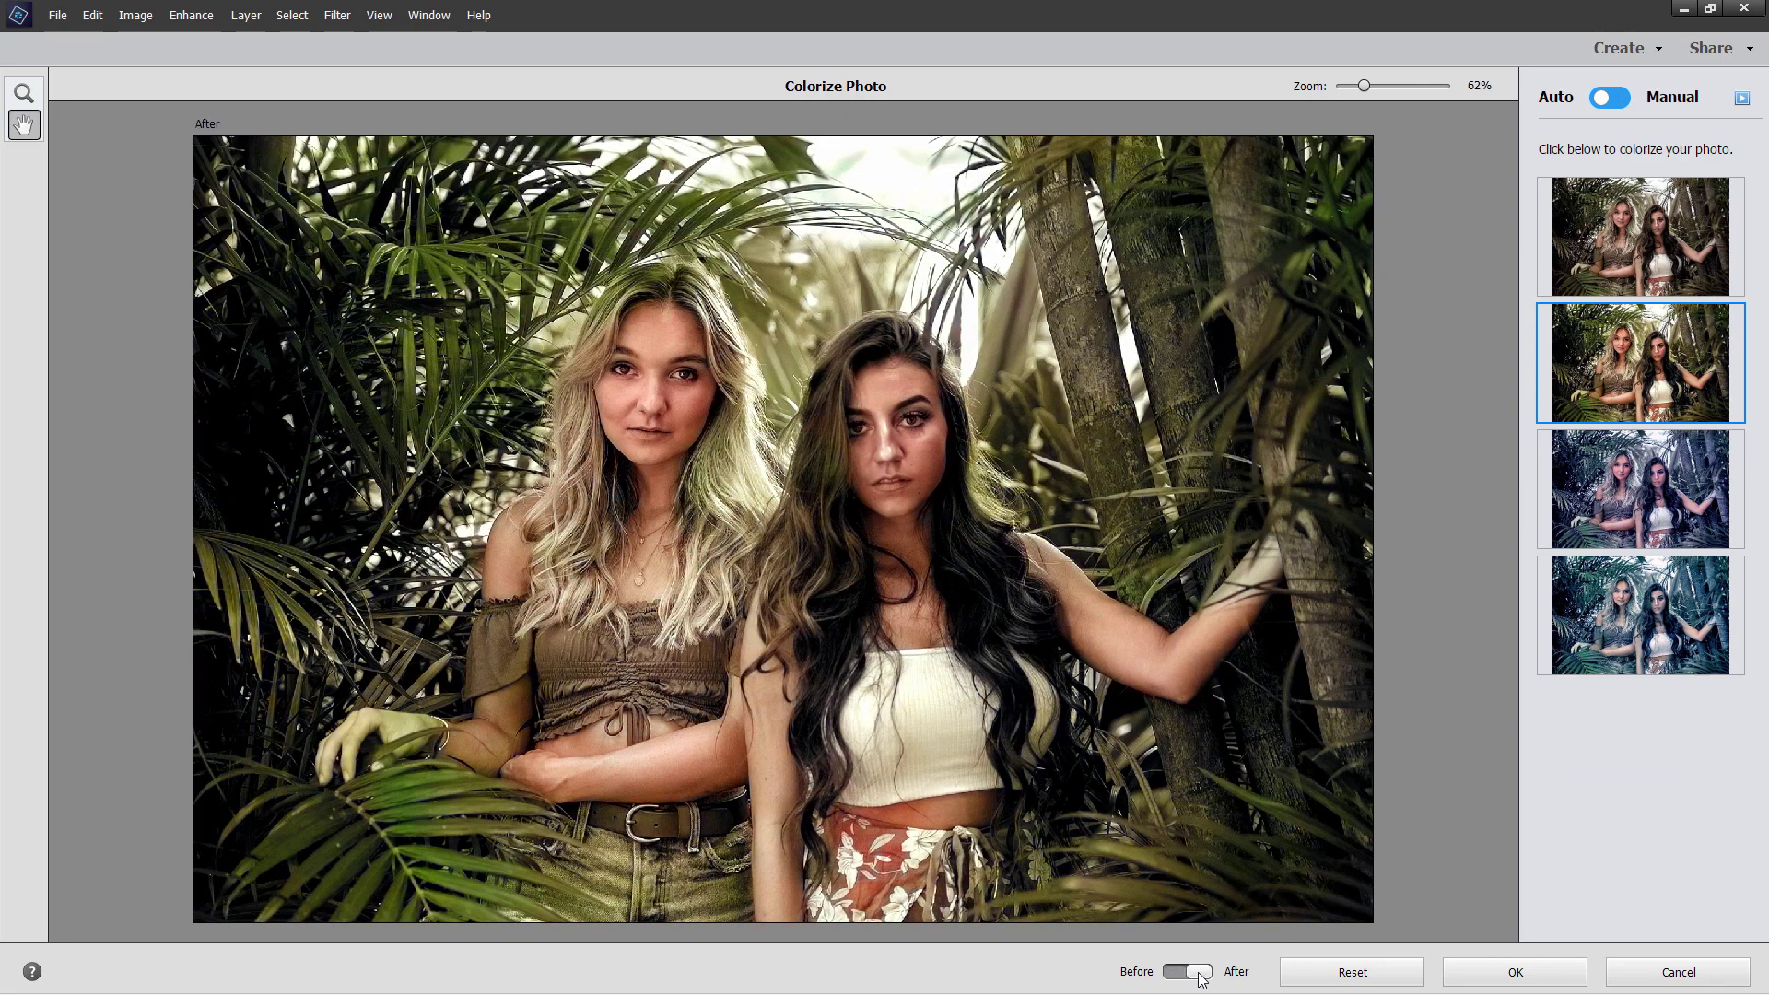
Step: Accept the colorization onto a Background Copy layer and zoom to 200% on the left woman's hand
click(1167, 980)
click(1167, 980)
click(1516, 972)
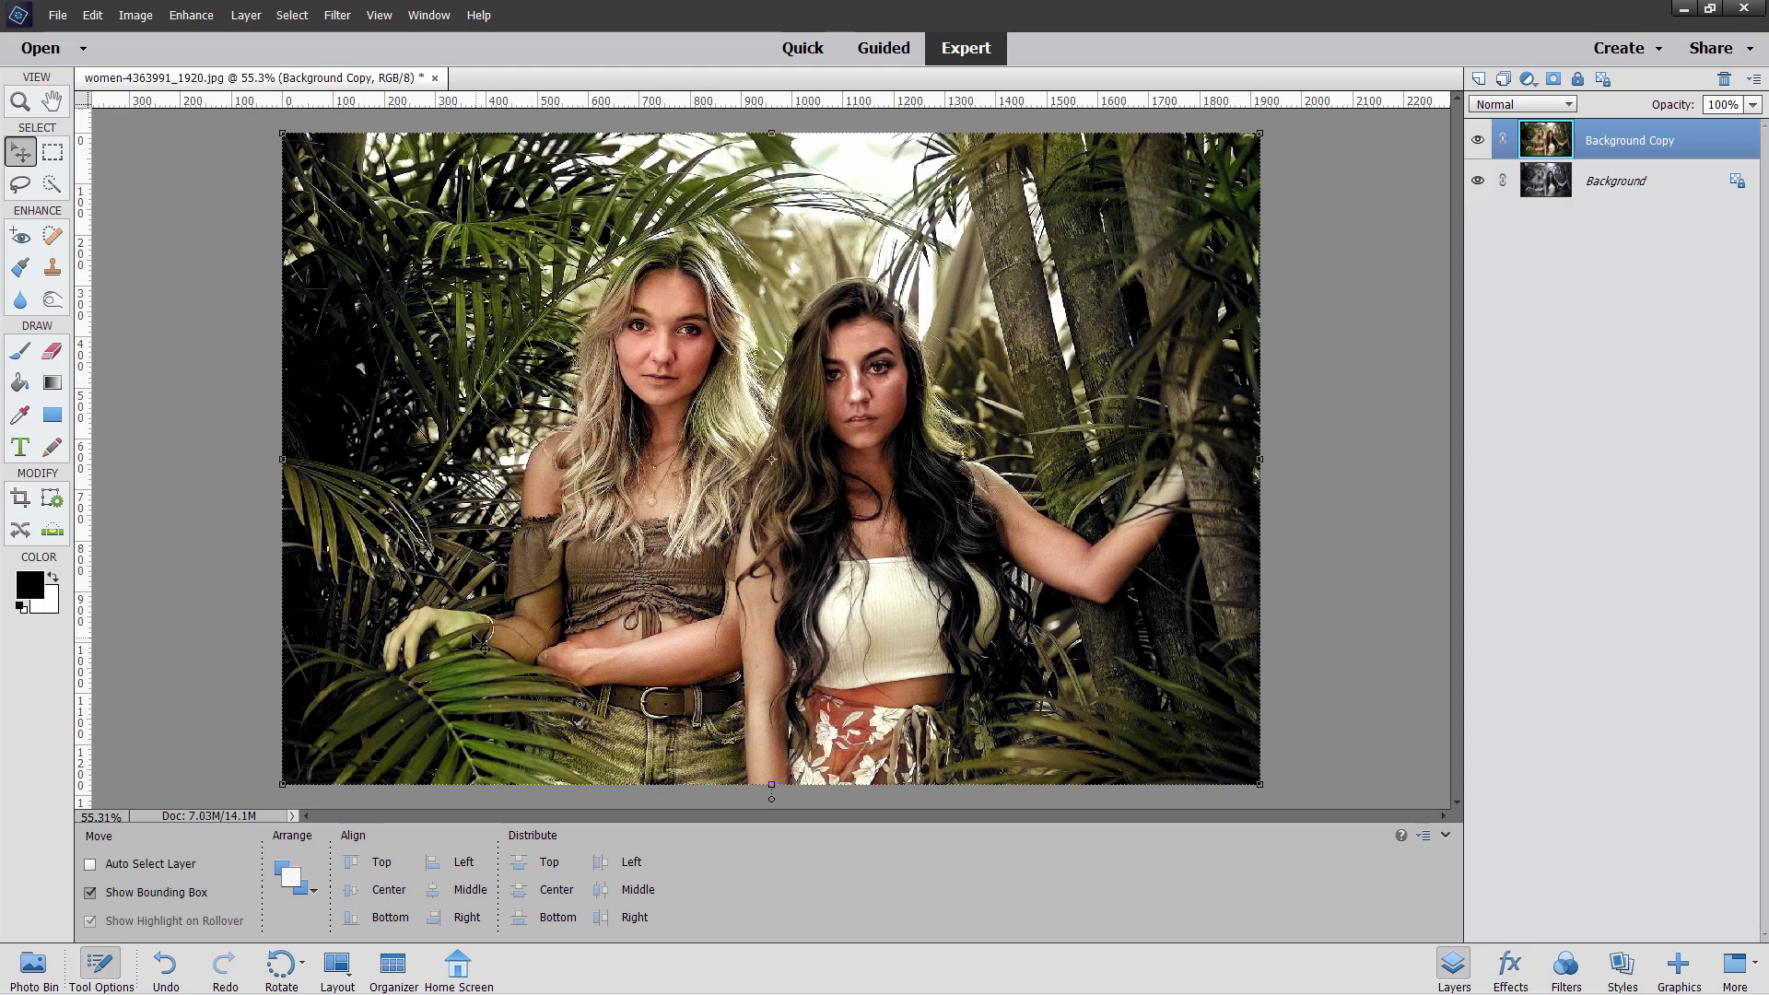
click(20, 104)
click(418, 631)
click(418, 635)
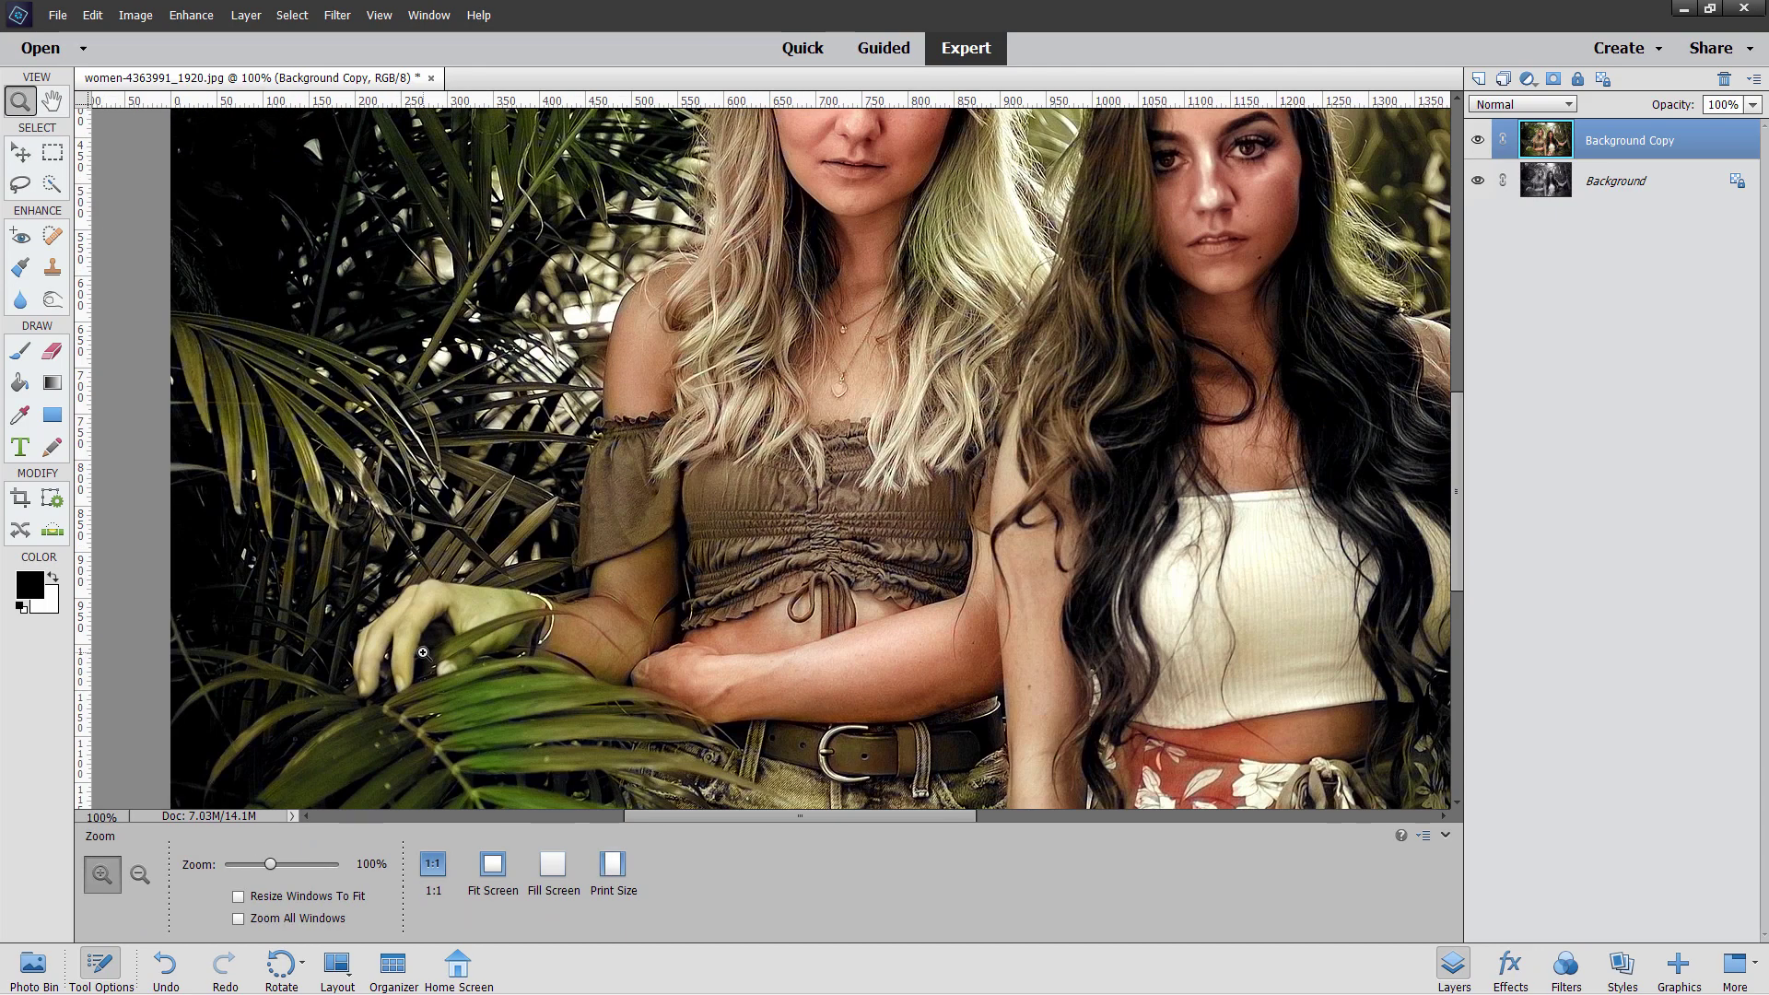
click(416, 640)
scroll(415, 644, down, 3)
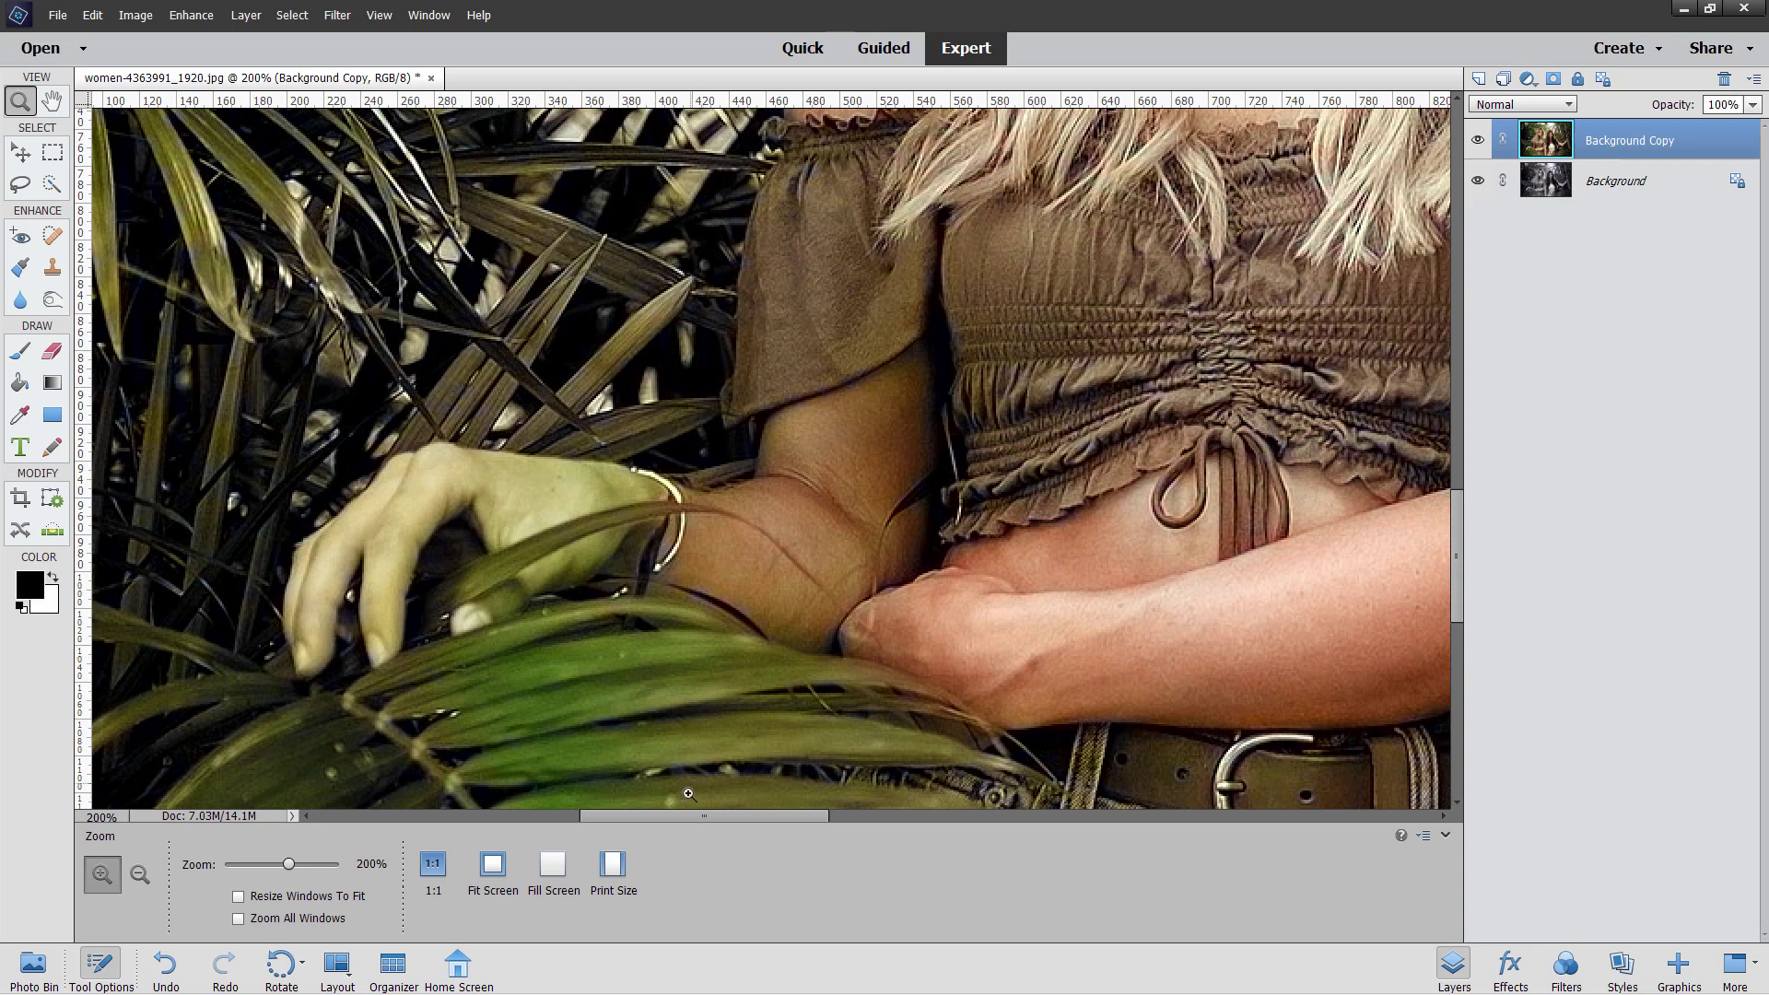
drag(690, 815, 643, 815)
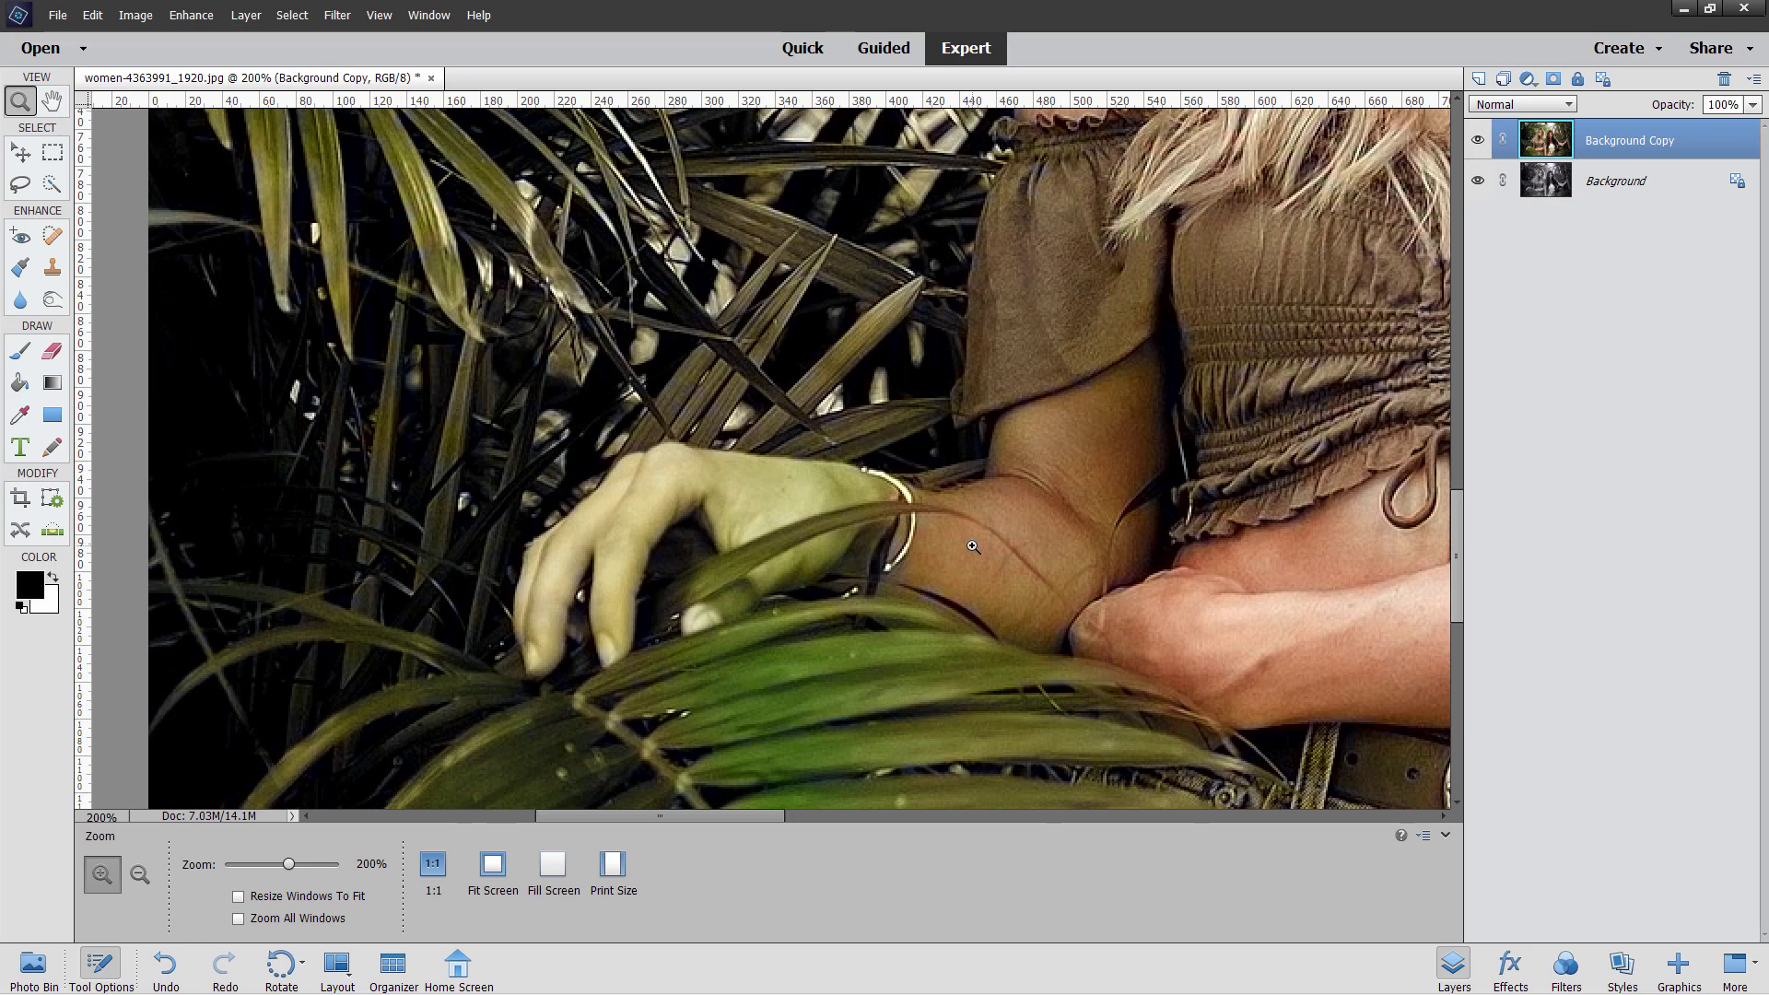
Step: Paint a new Quick Selection with an 8 px brush over the greenish hand and fingertips
click(53, 183)
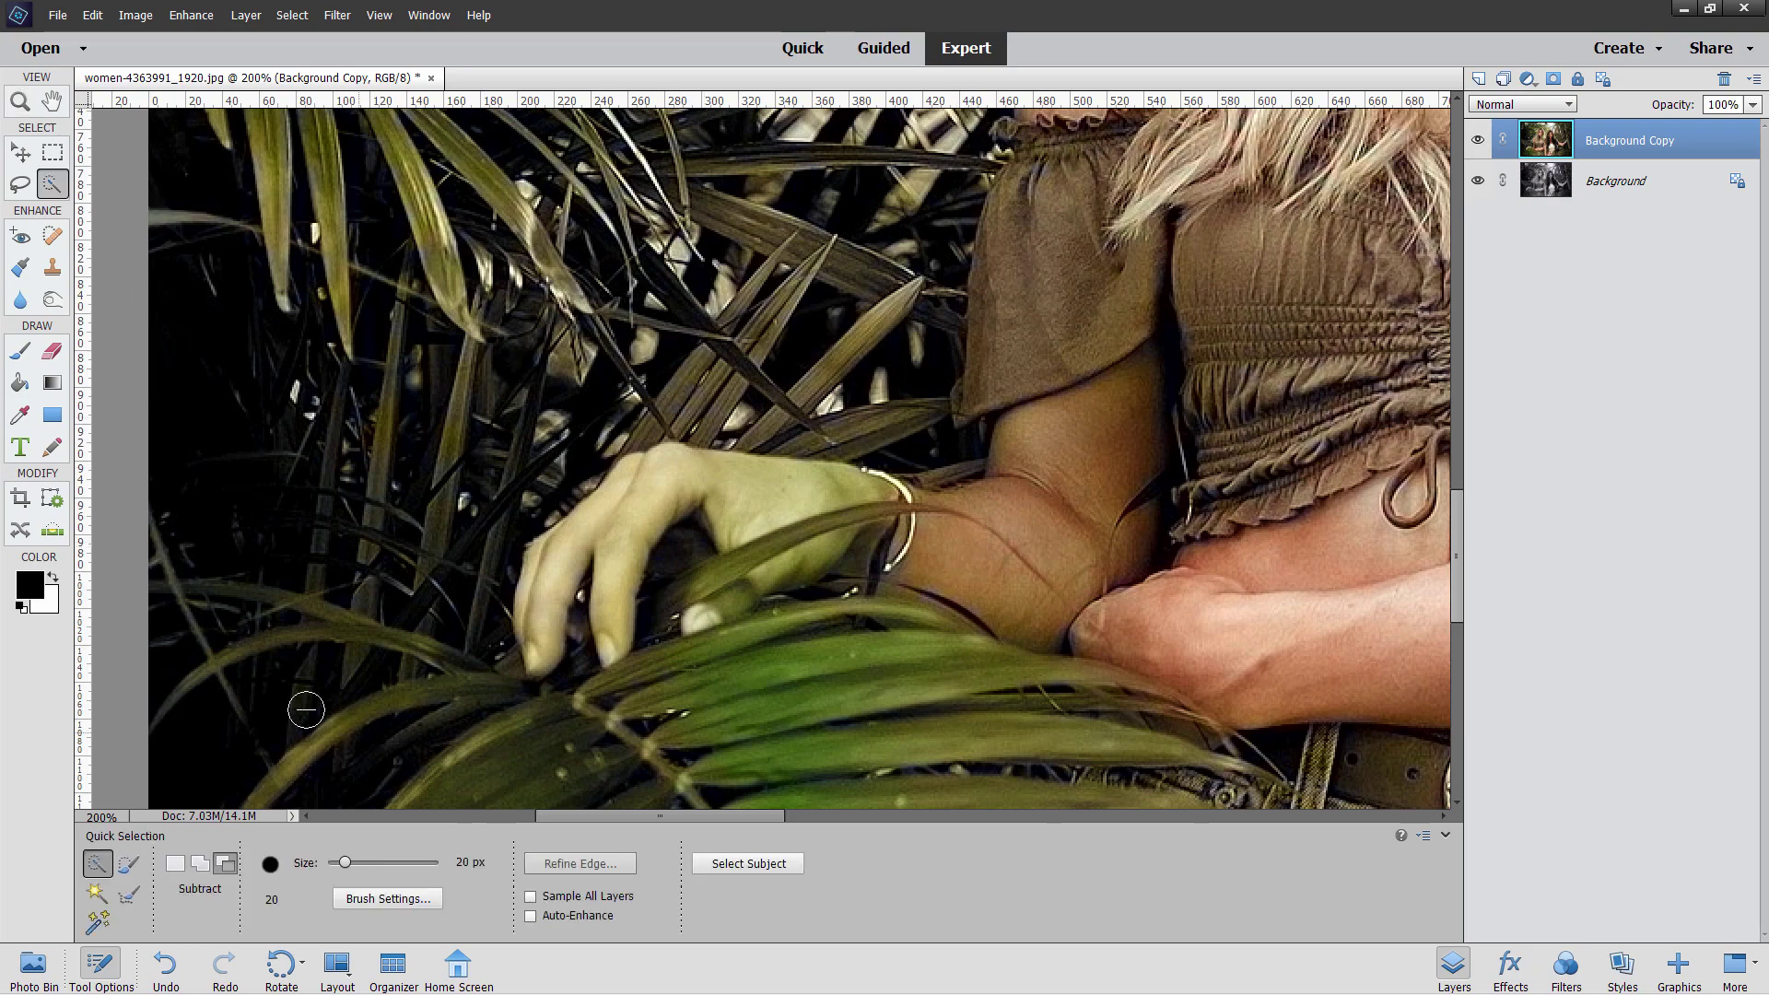
click(175, 863)
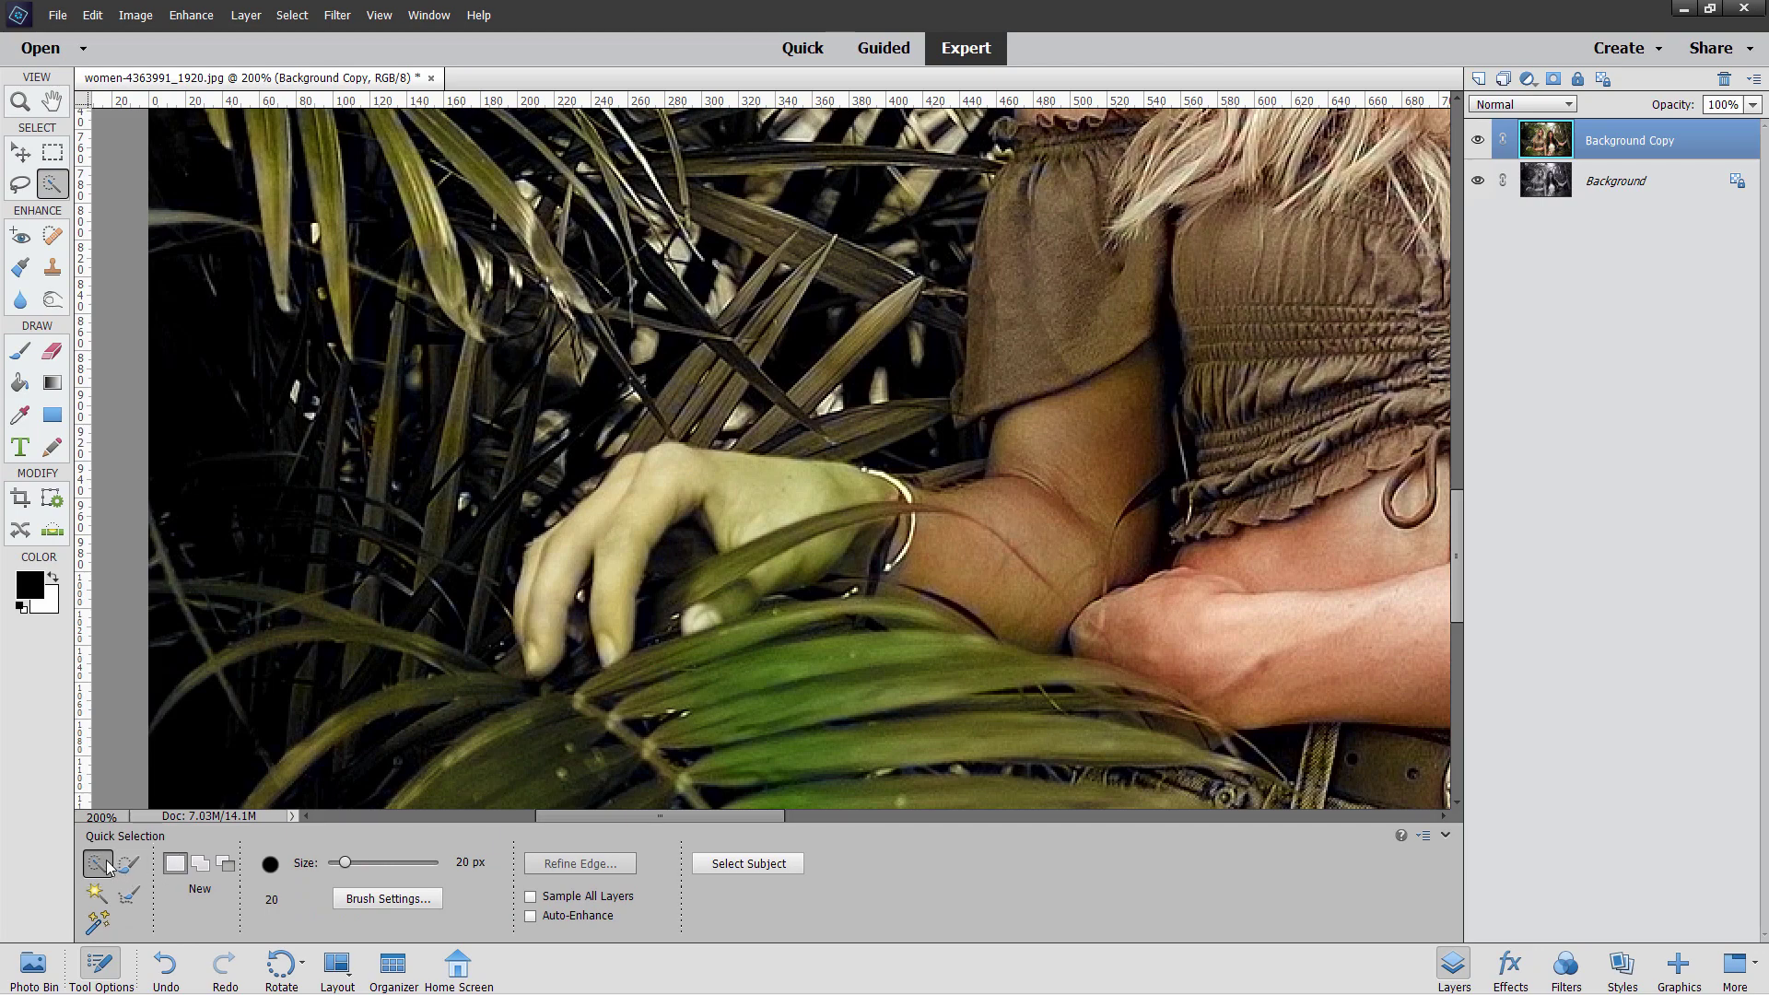
key(bracketleft)
key(bracketleft)
key(bracketleft)
key(bracketleft)
drag(632, 469, 596, 506)
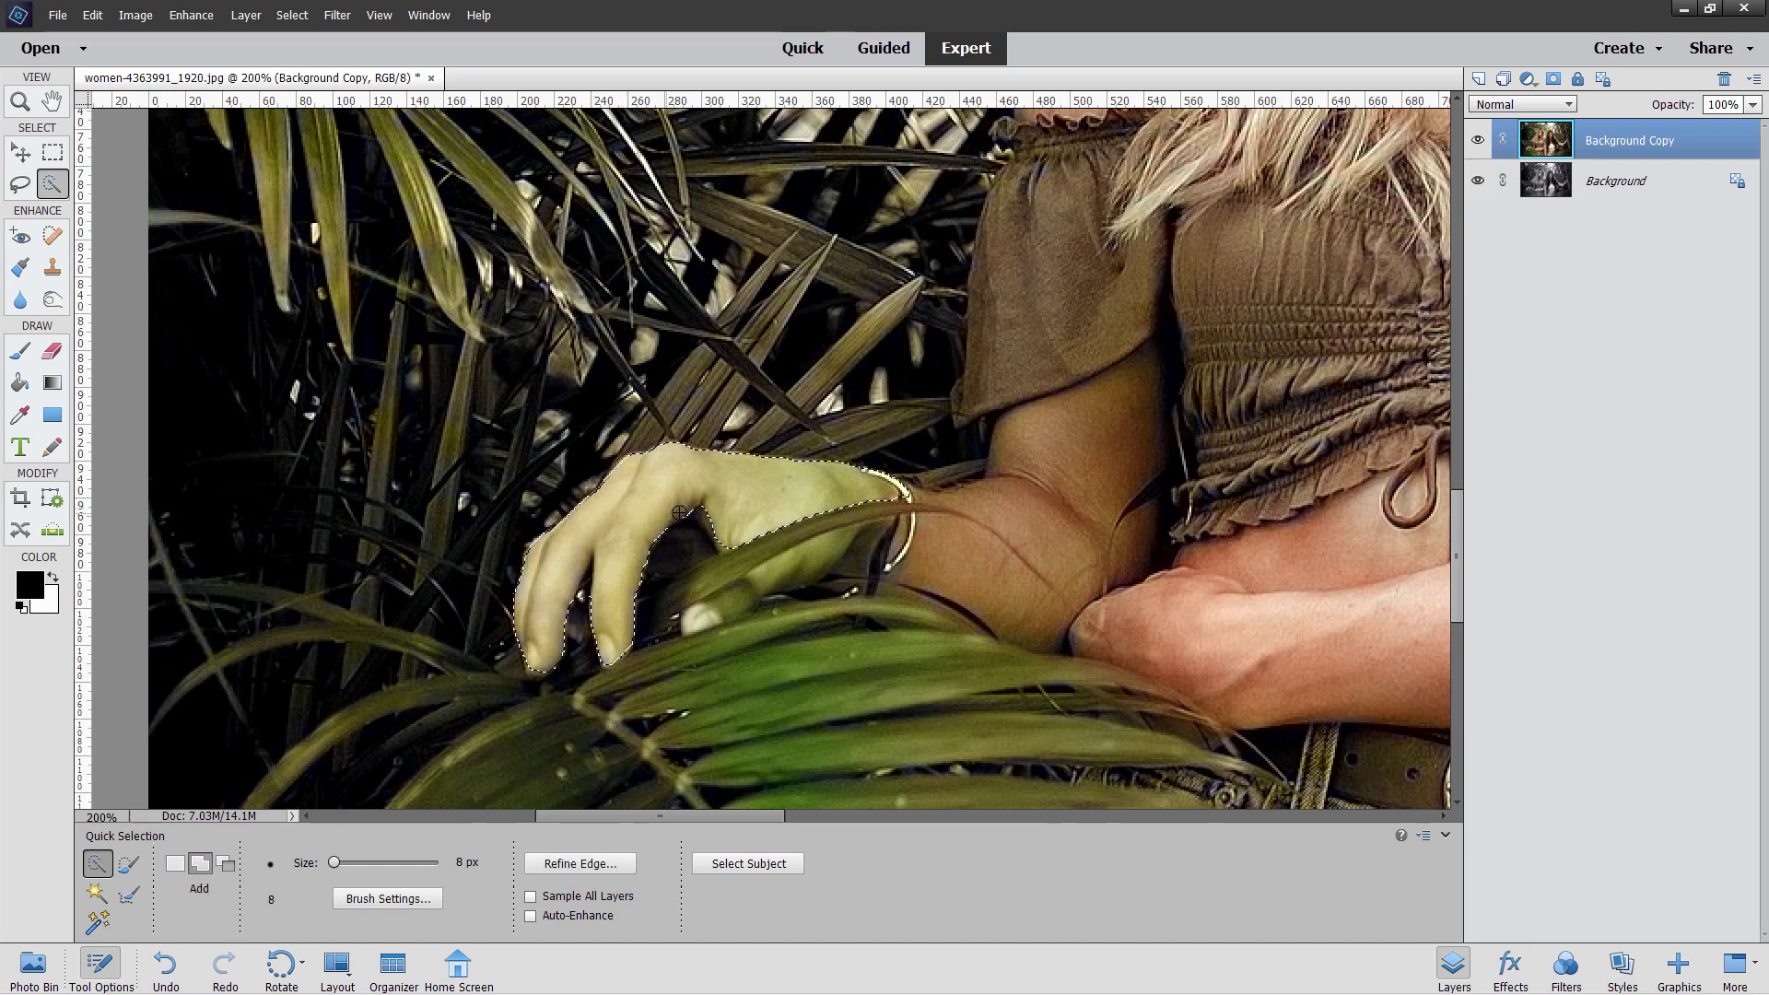
mouse_move(811, 557)
mouse_down()
mouse_move(743, 593)
mouse_move(783, 583)
mouse_up()
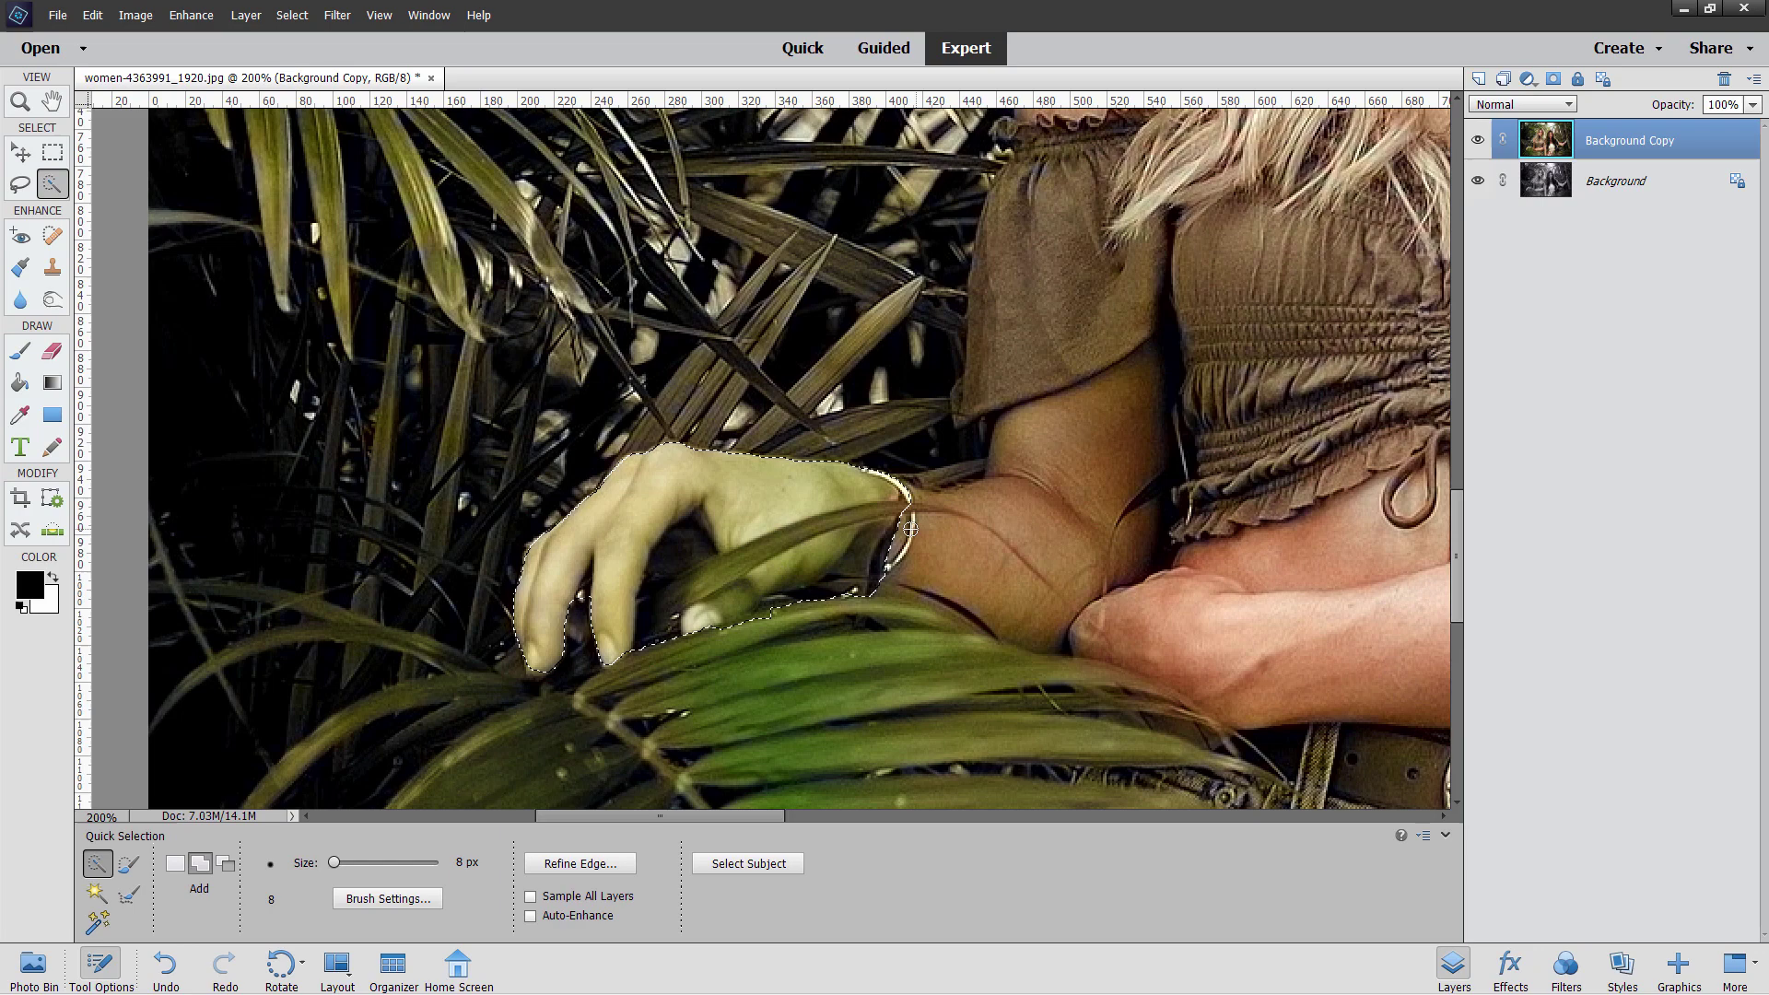
click(705, 623)
Step: Subtract the dark gap between the fingers using the Polygonal Lasso in Subtract mode
click(23, 184)
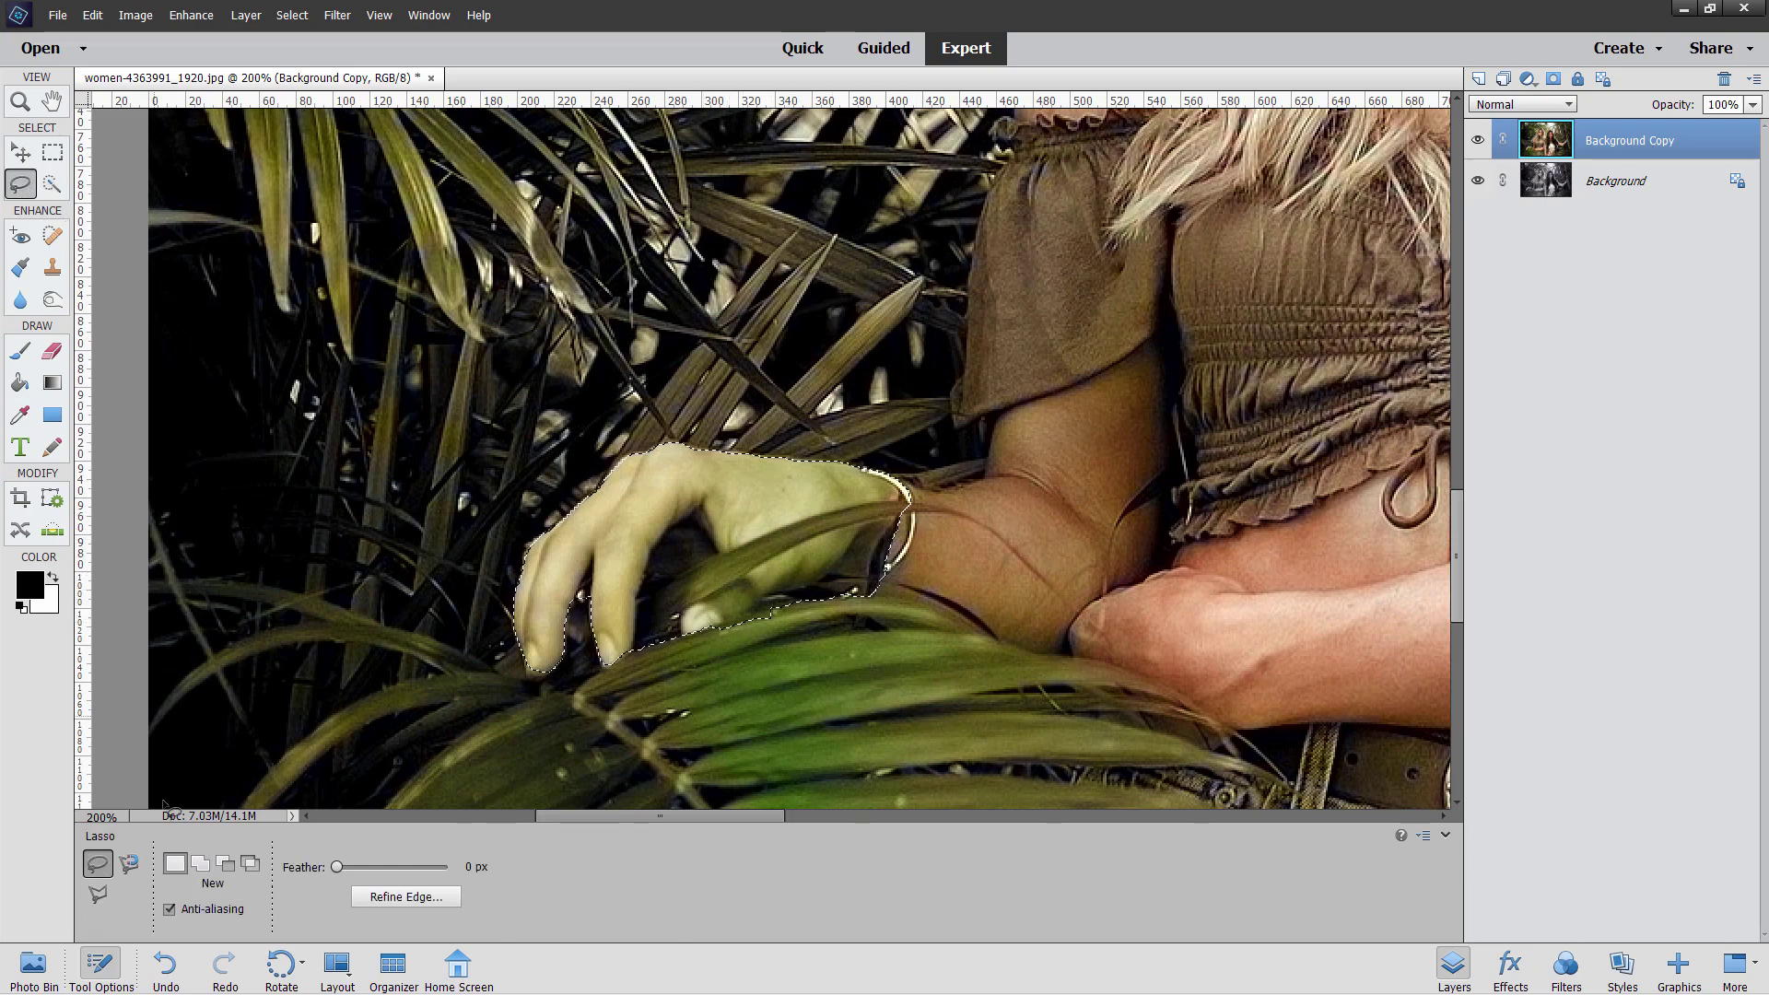
click(99, 893)
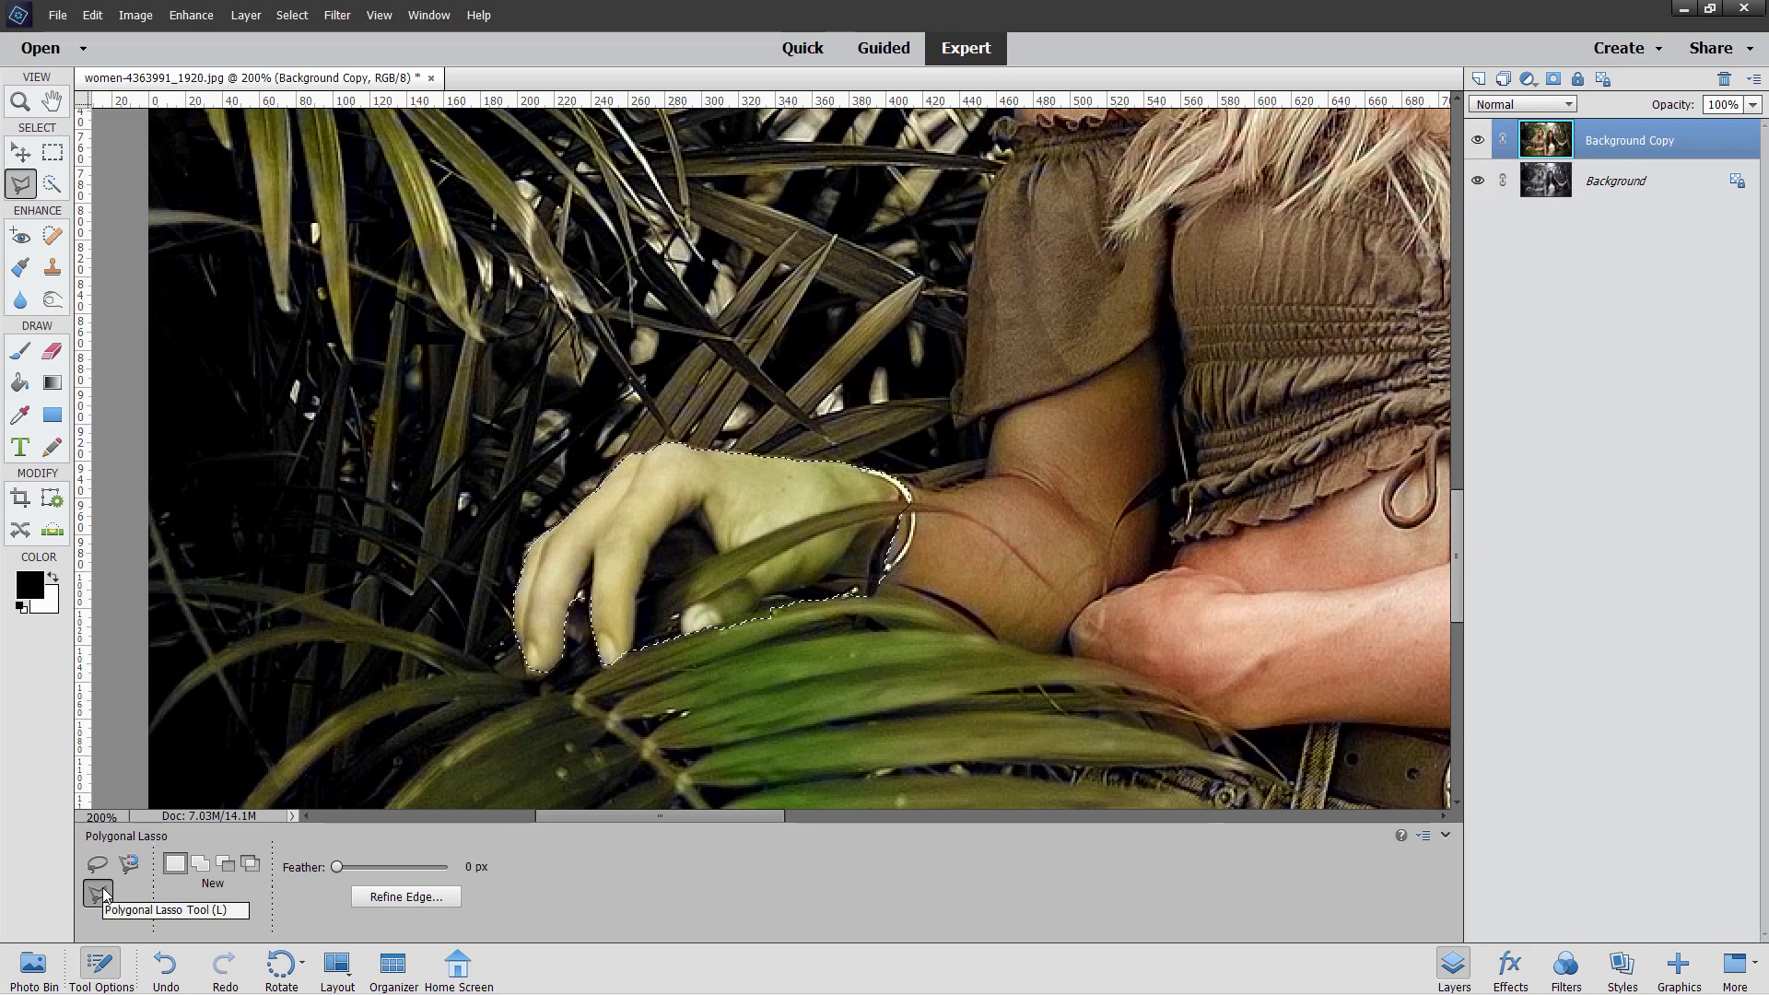
click(227, 867)
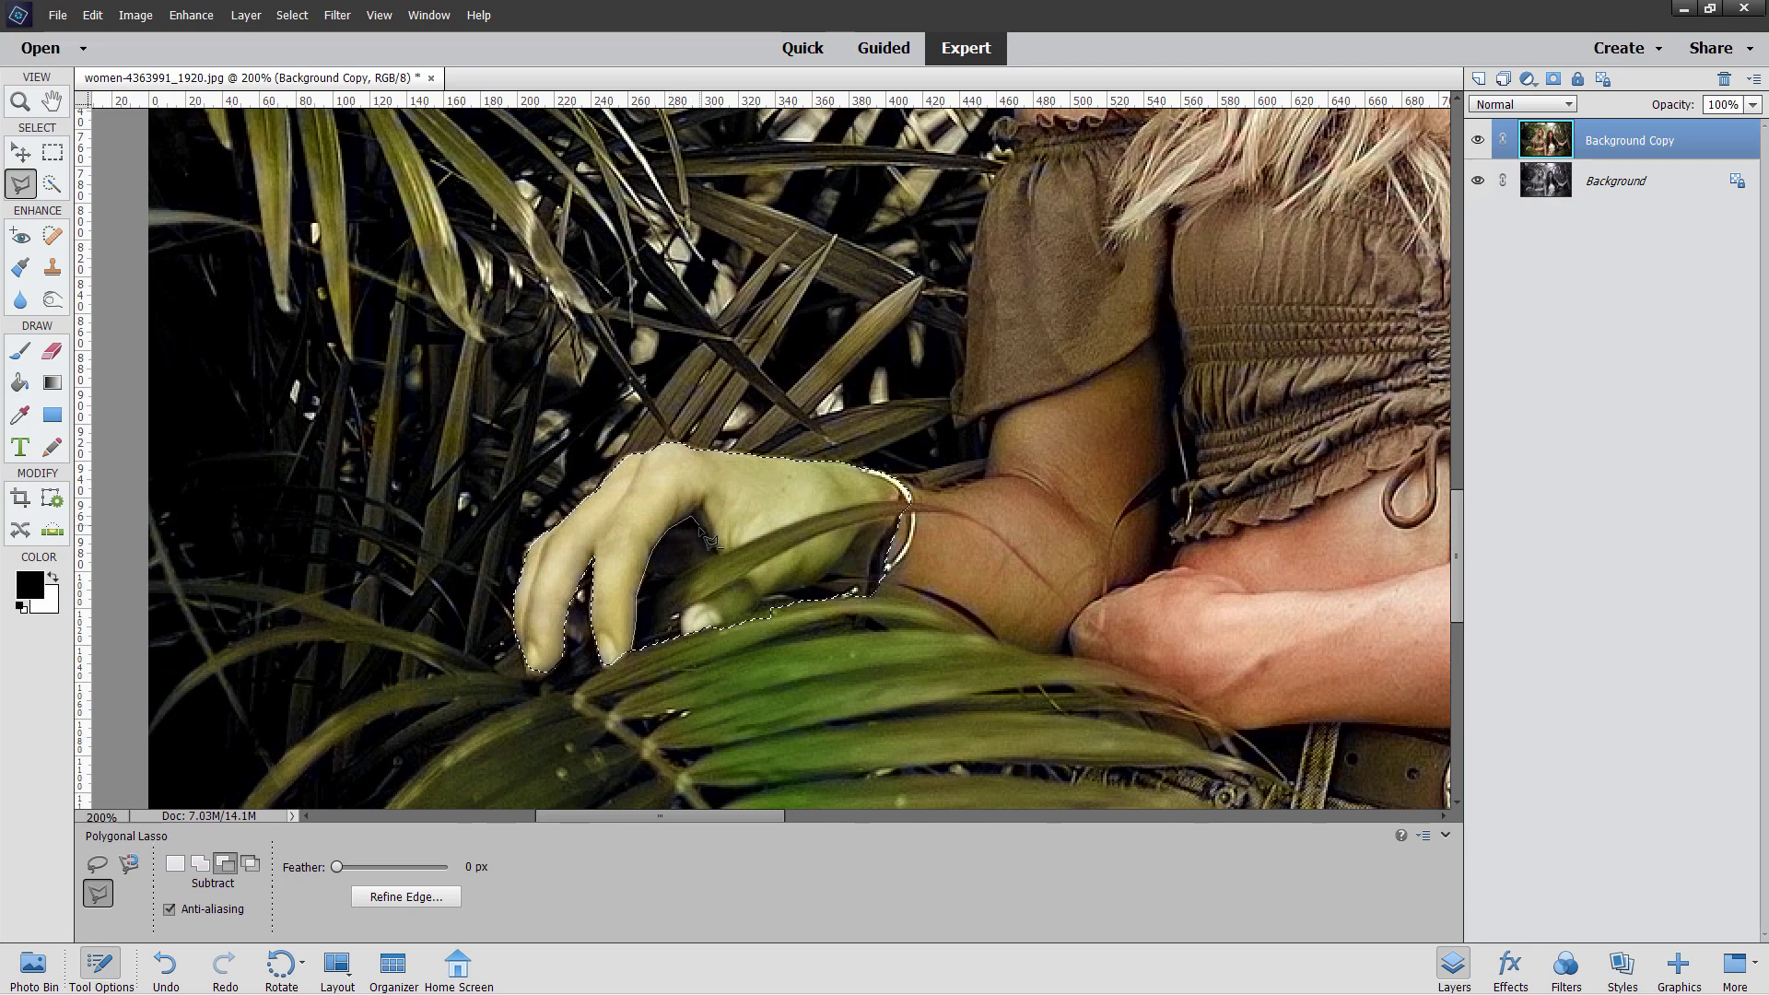
click(733, 583)
click(637, 656)
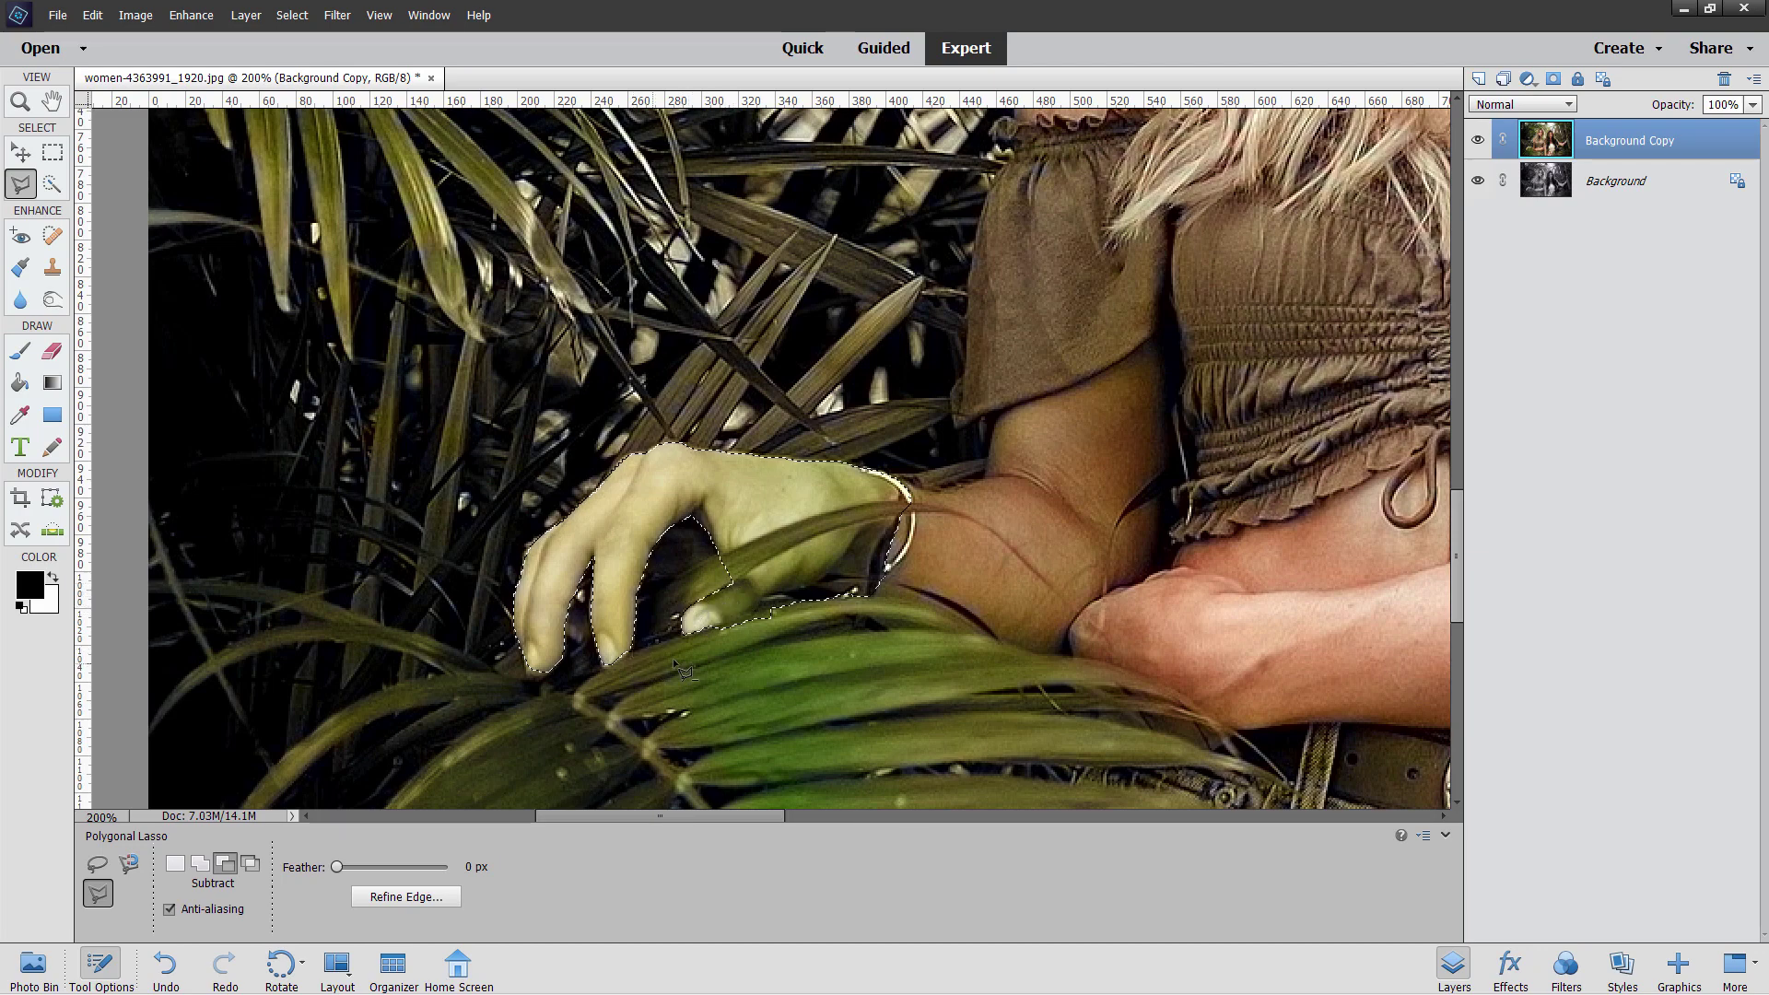
Step: Subtract the overlapping leaf from the hand selection and add back the missing fingertip area
click(719, 549)
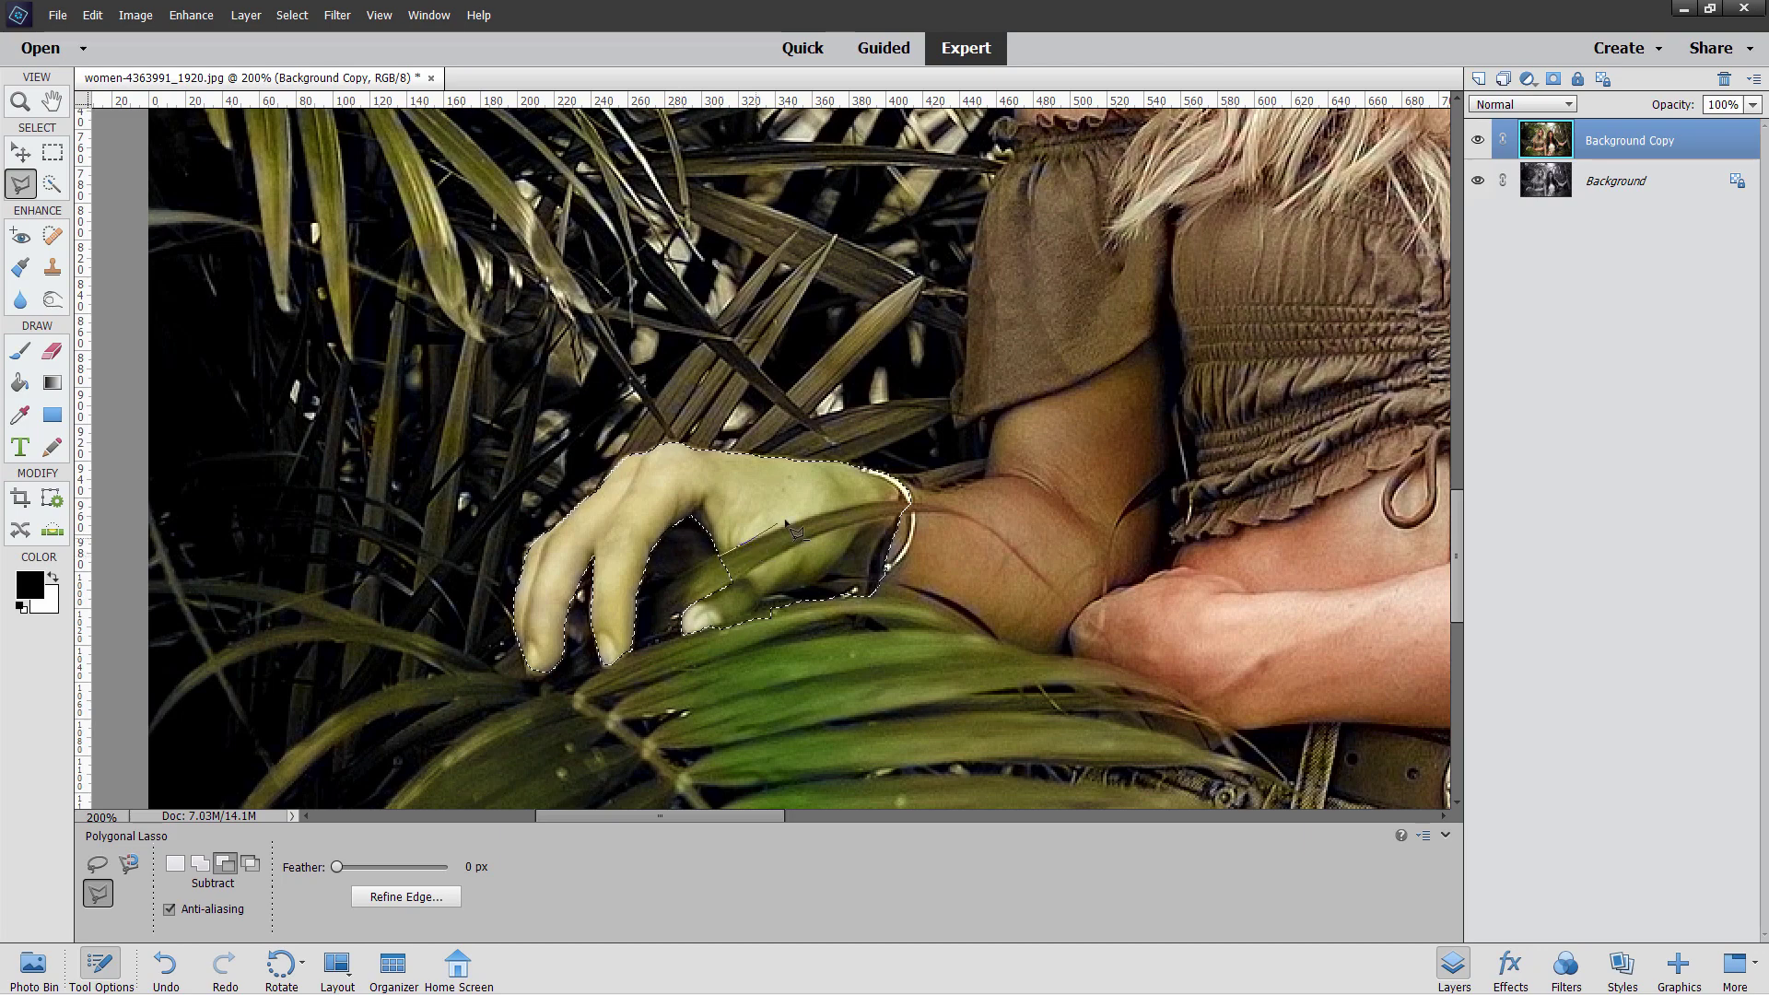
click(908, 502)
click(720, 559)
click(687, 605)
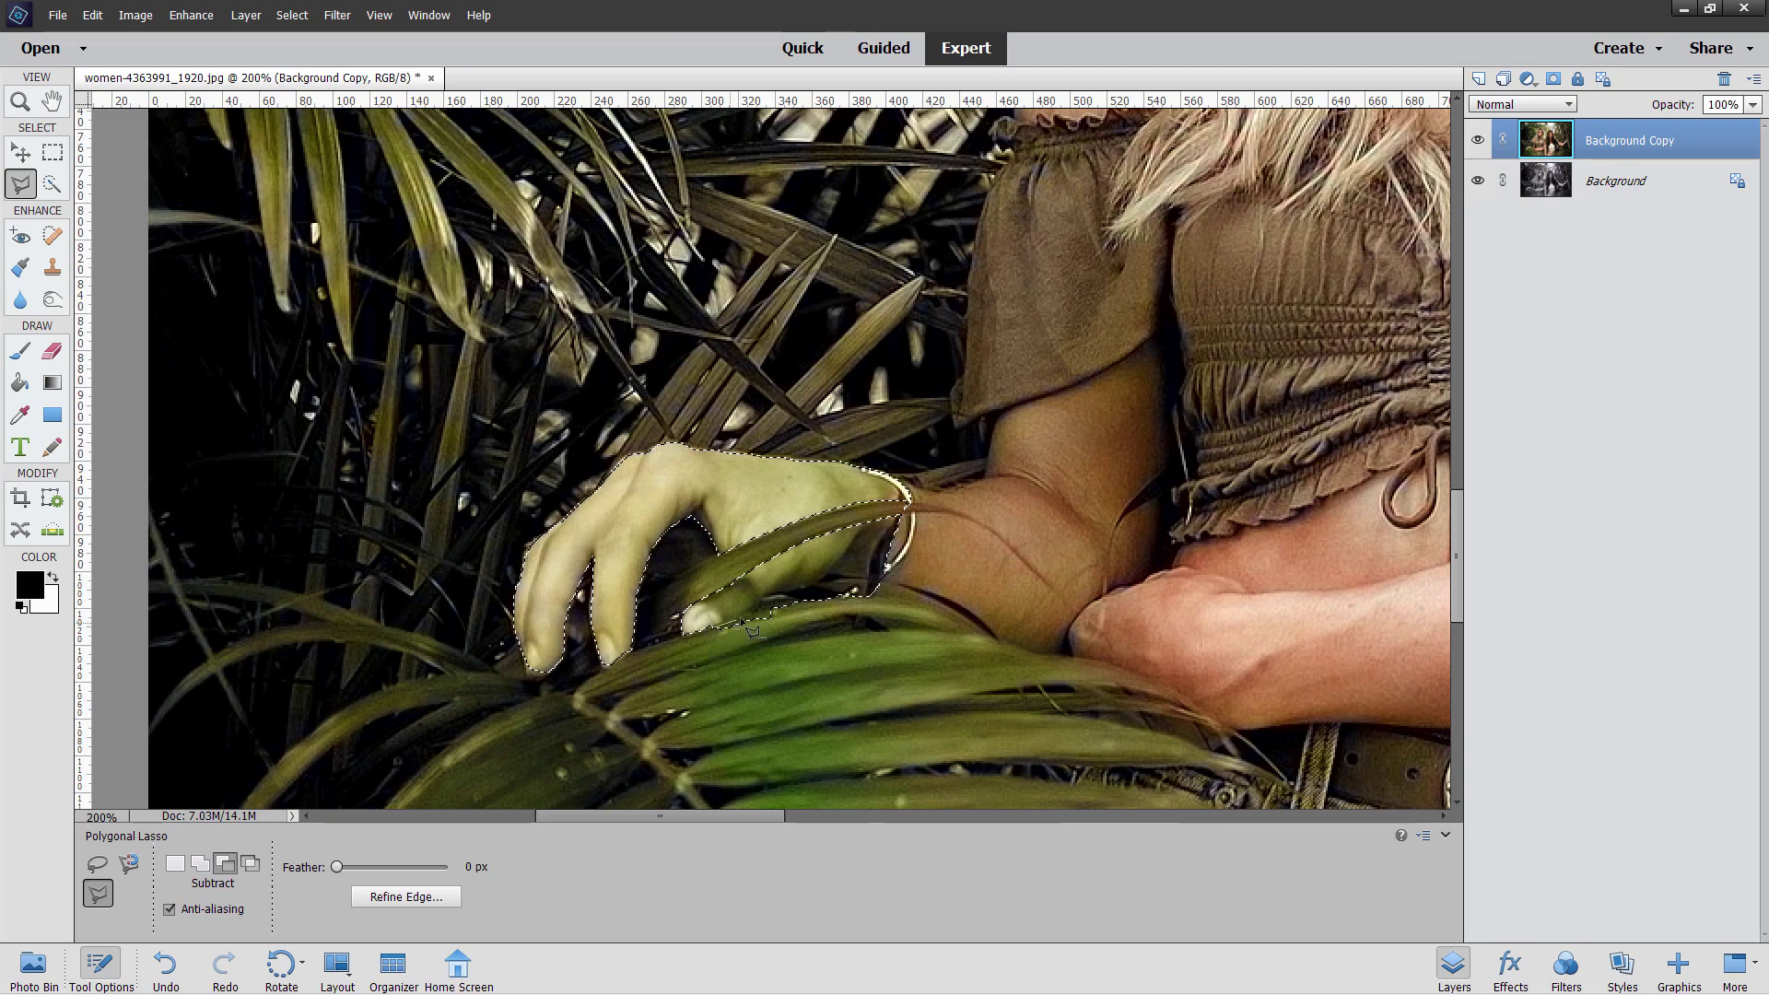
click(770, 596)
click(873, 574)
click(893, 597)
click(709, 655)
double_click(721, 642)
click(199, 864)
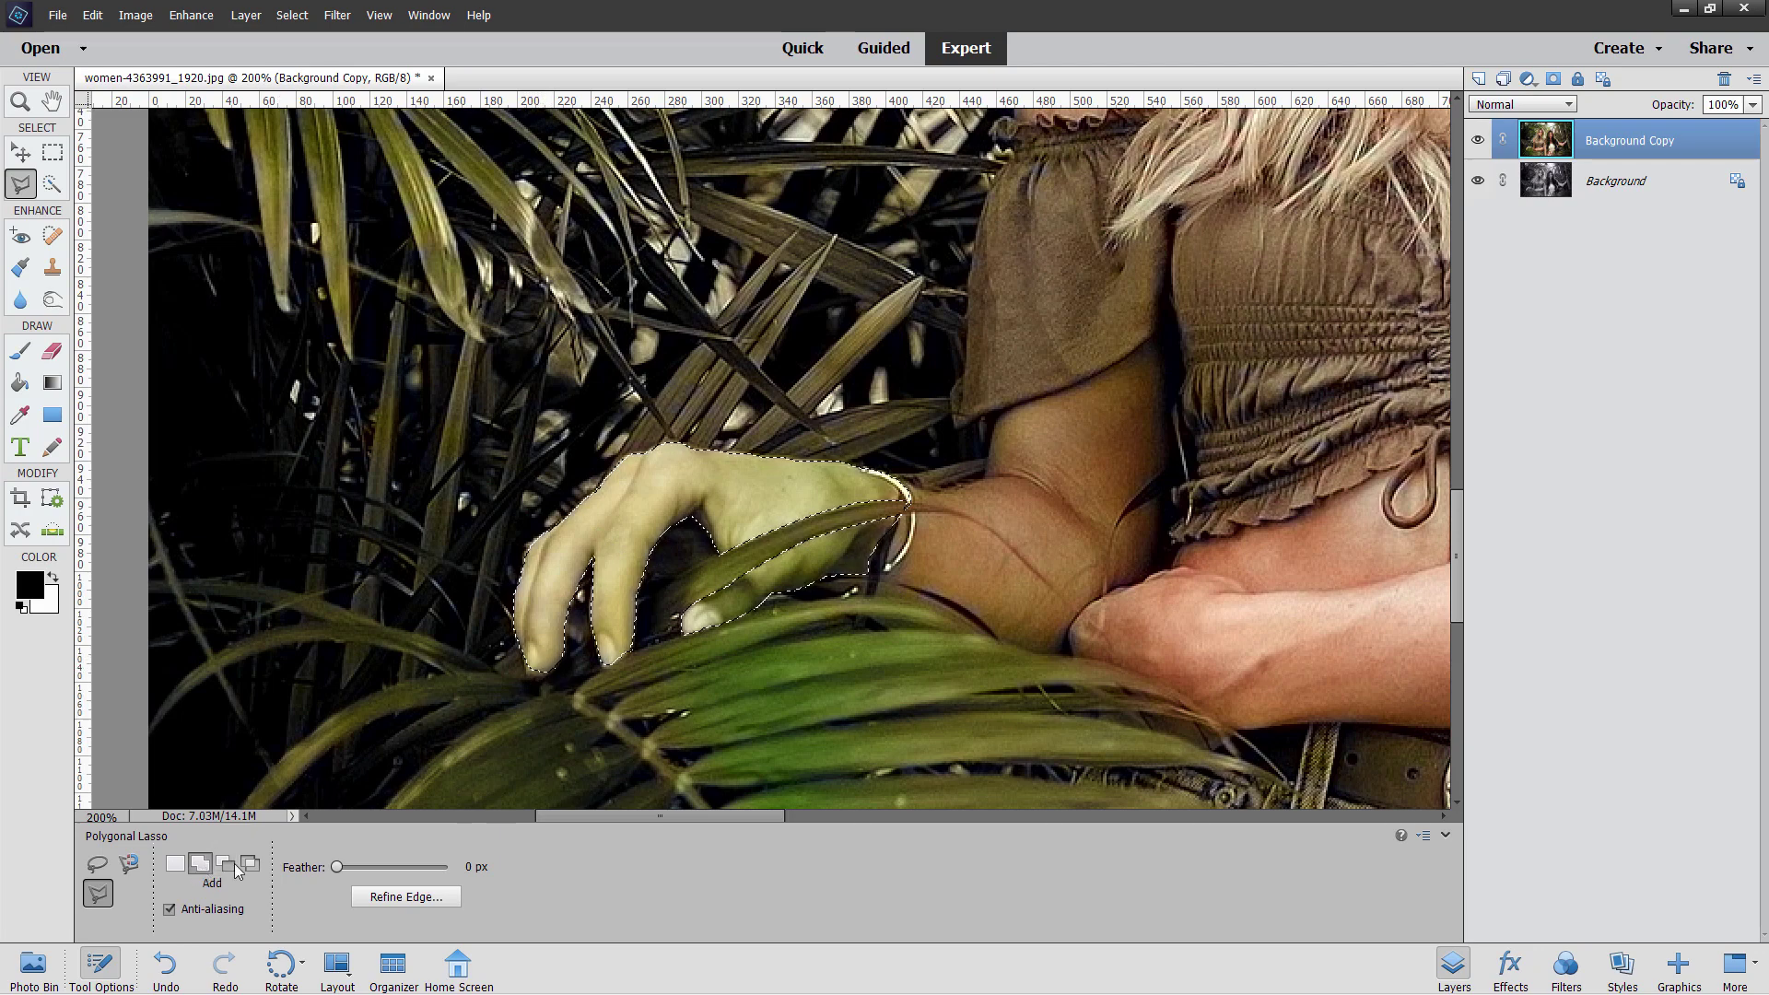
click(538, 670)
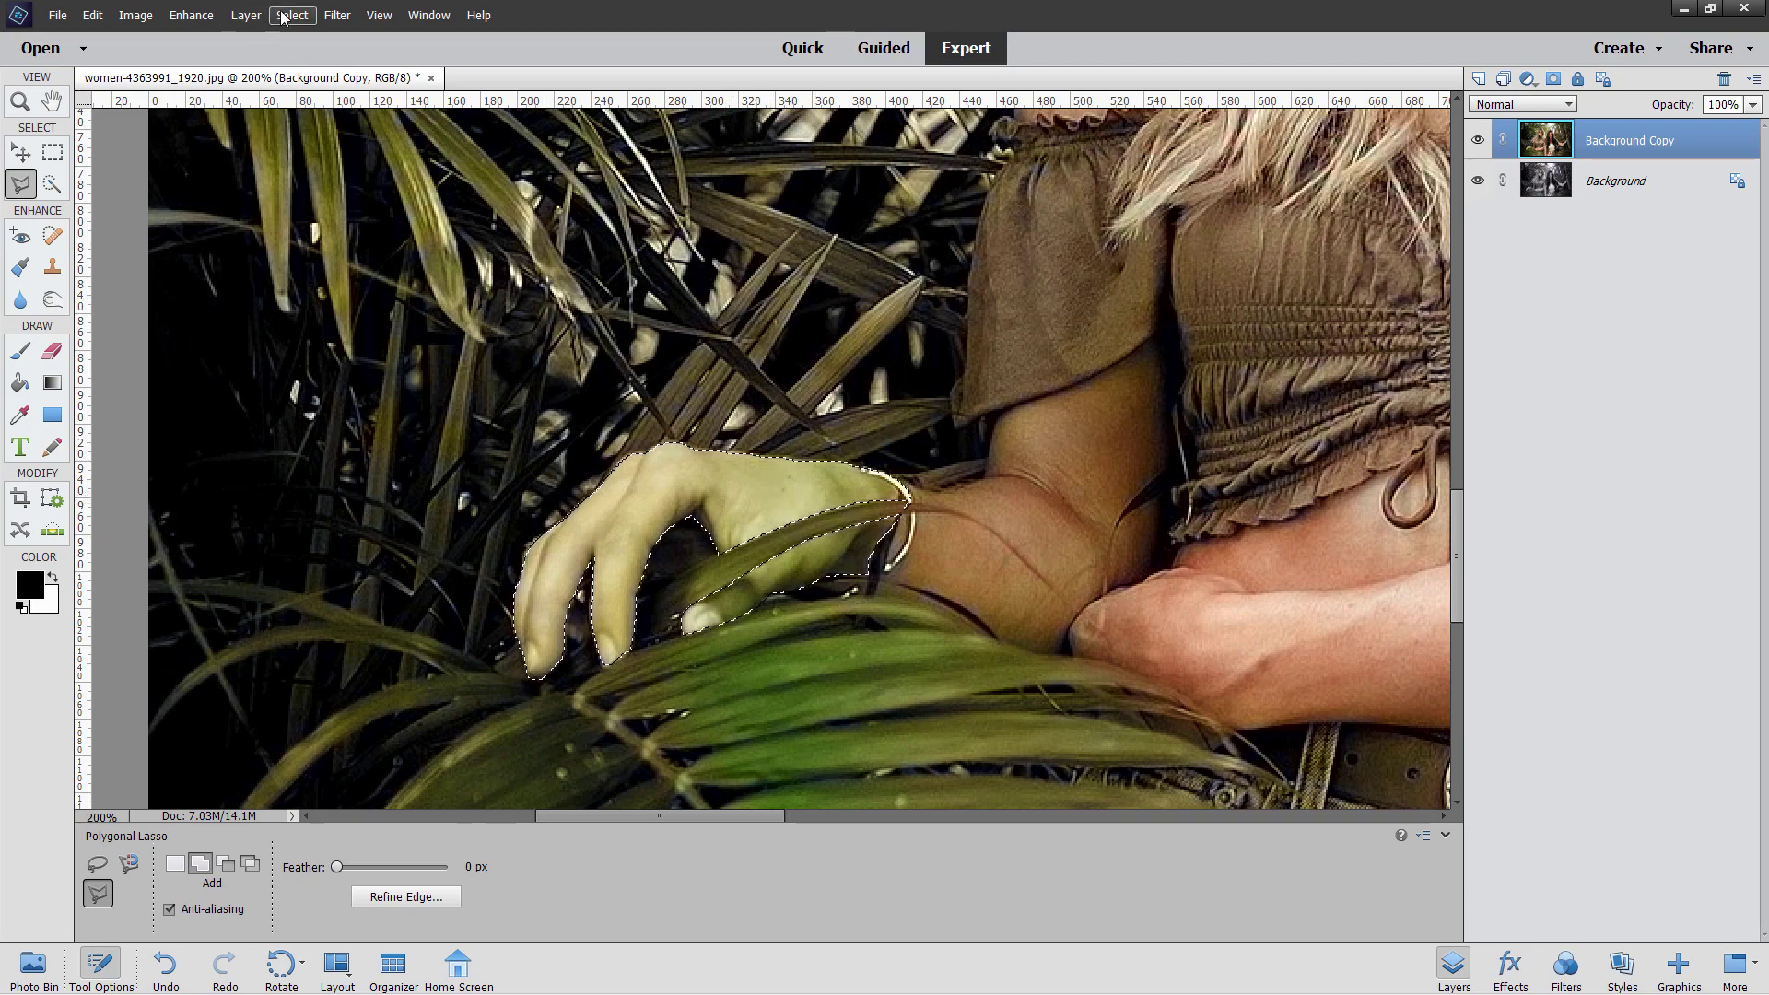
Step: Copy the selected hand onto a new Layer 1 with Layer Via Copy
click(248, 19)
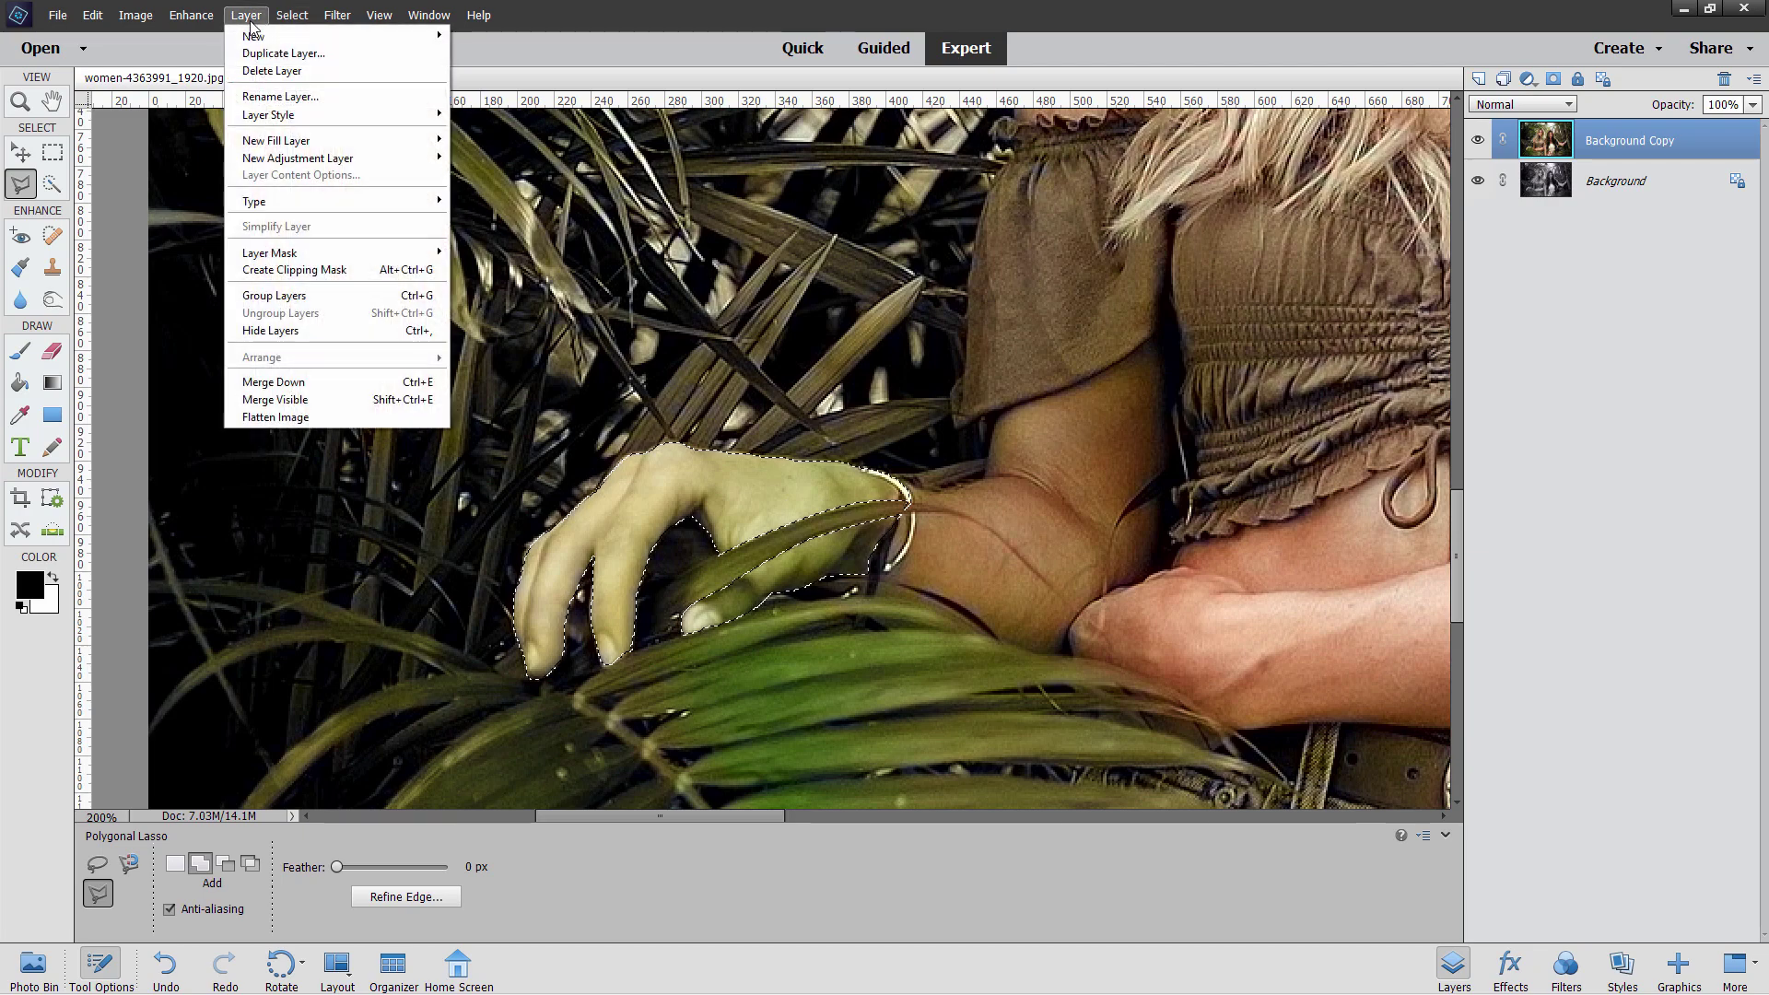
mouse_move(277, 36)
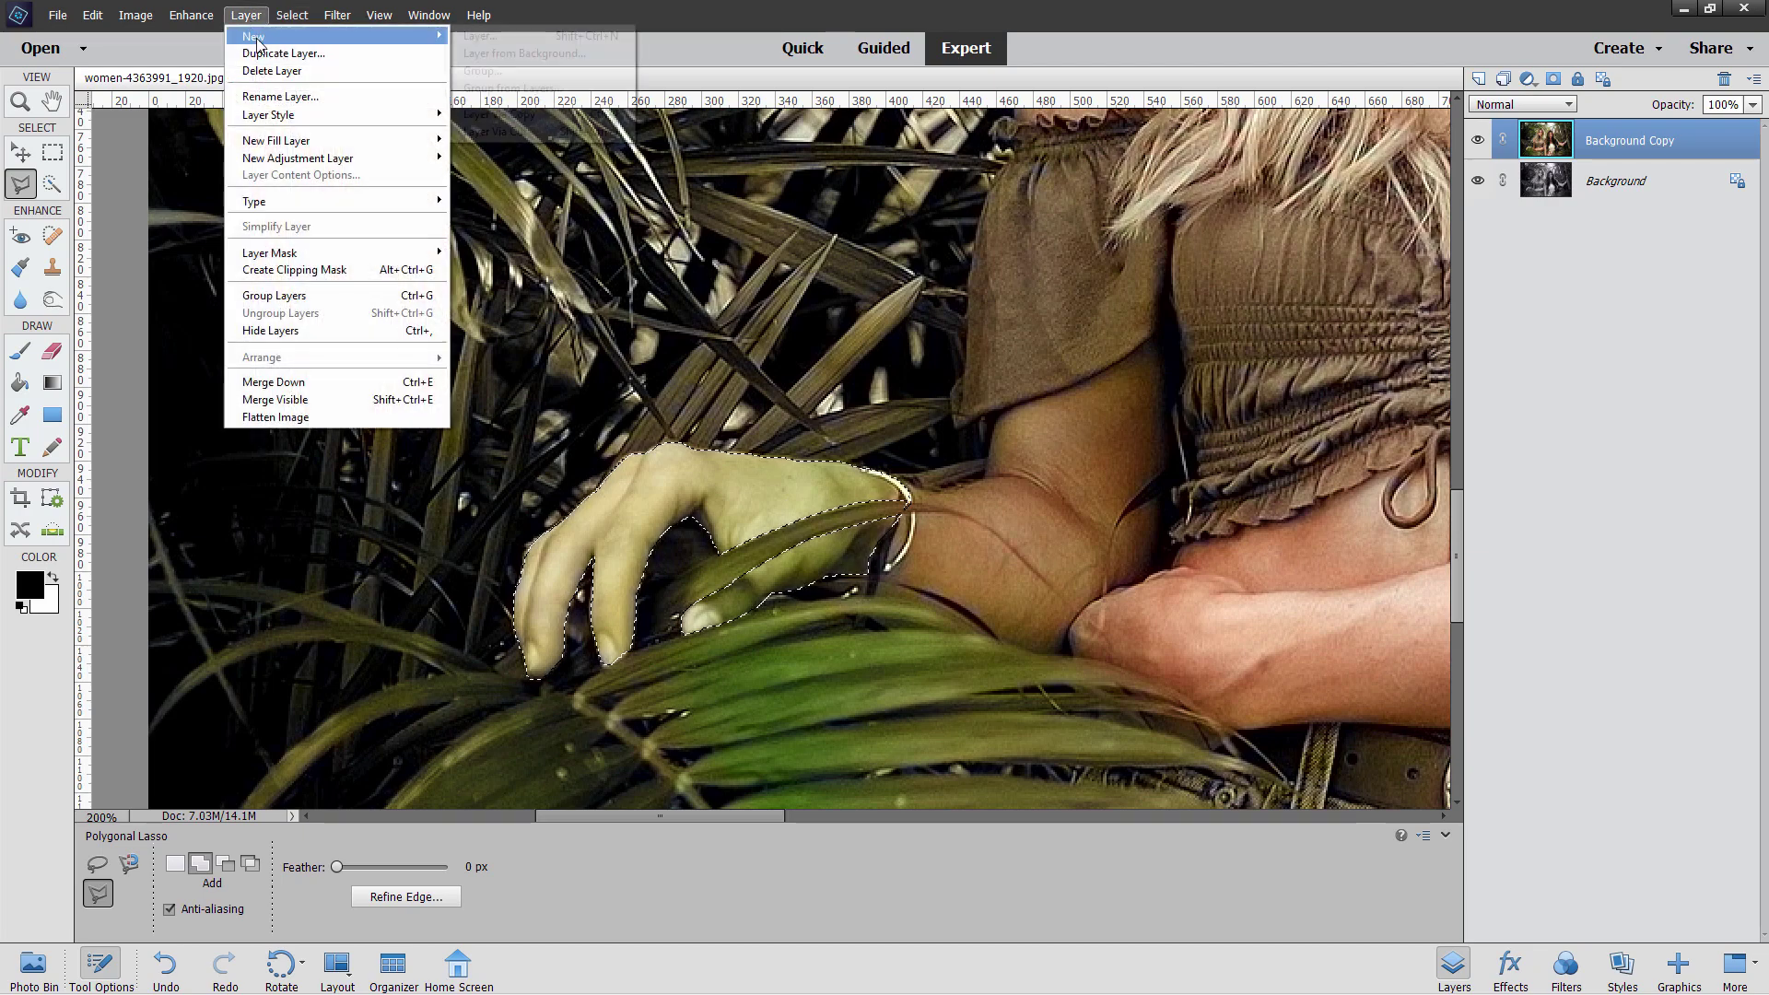
click(539, 114)
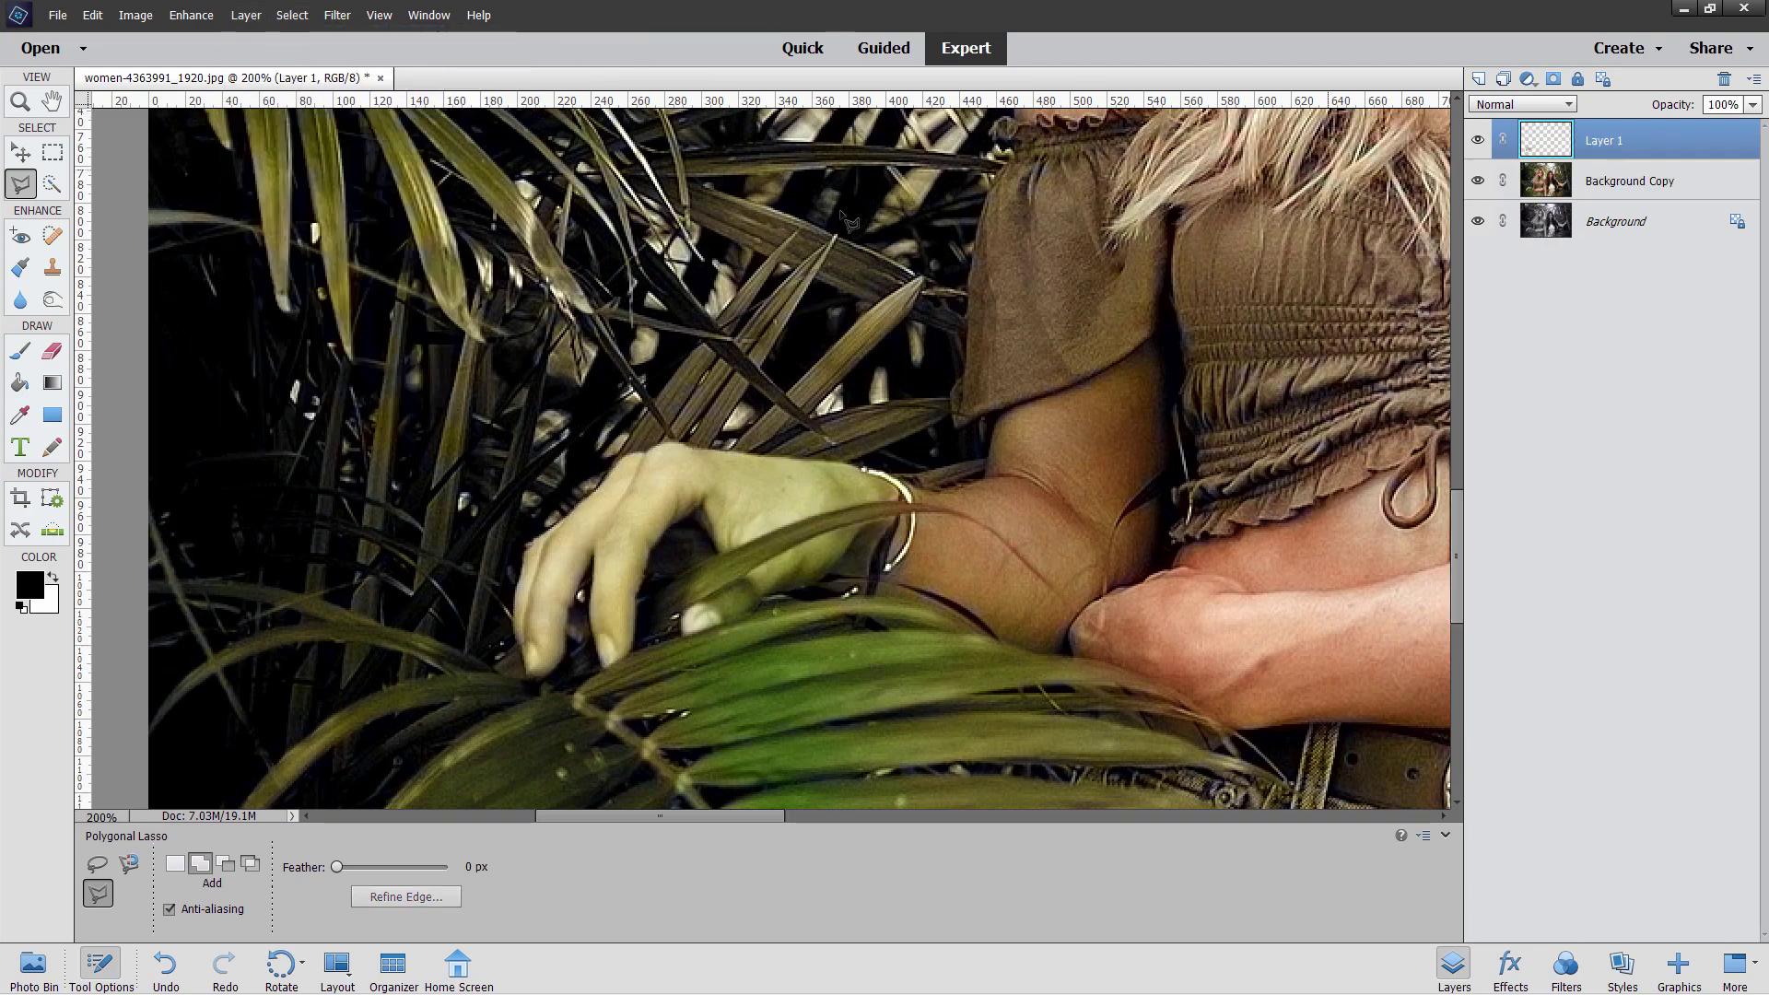
click(20, 152)
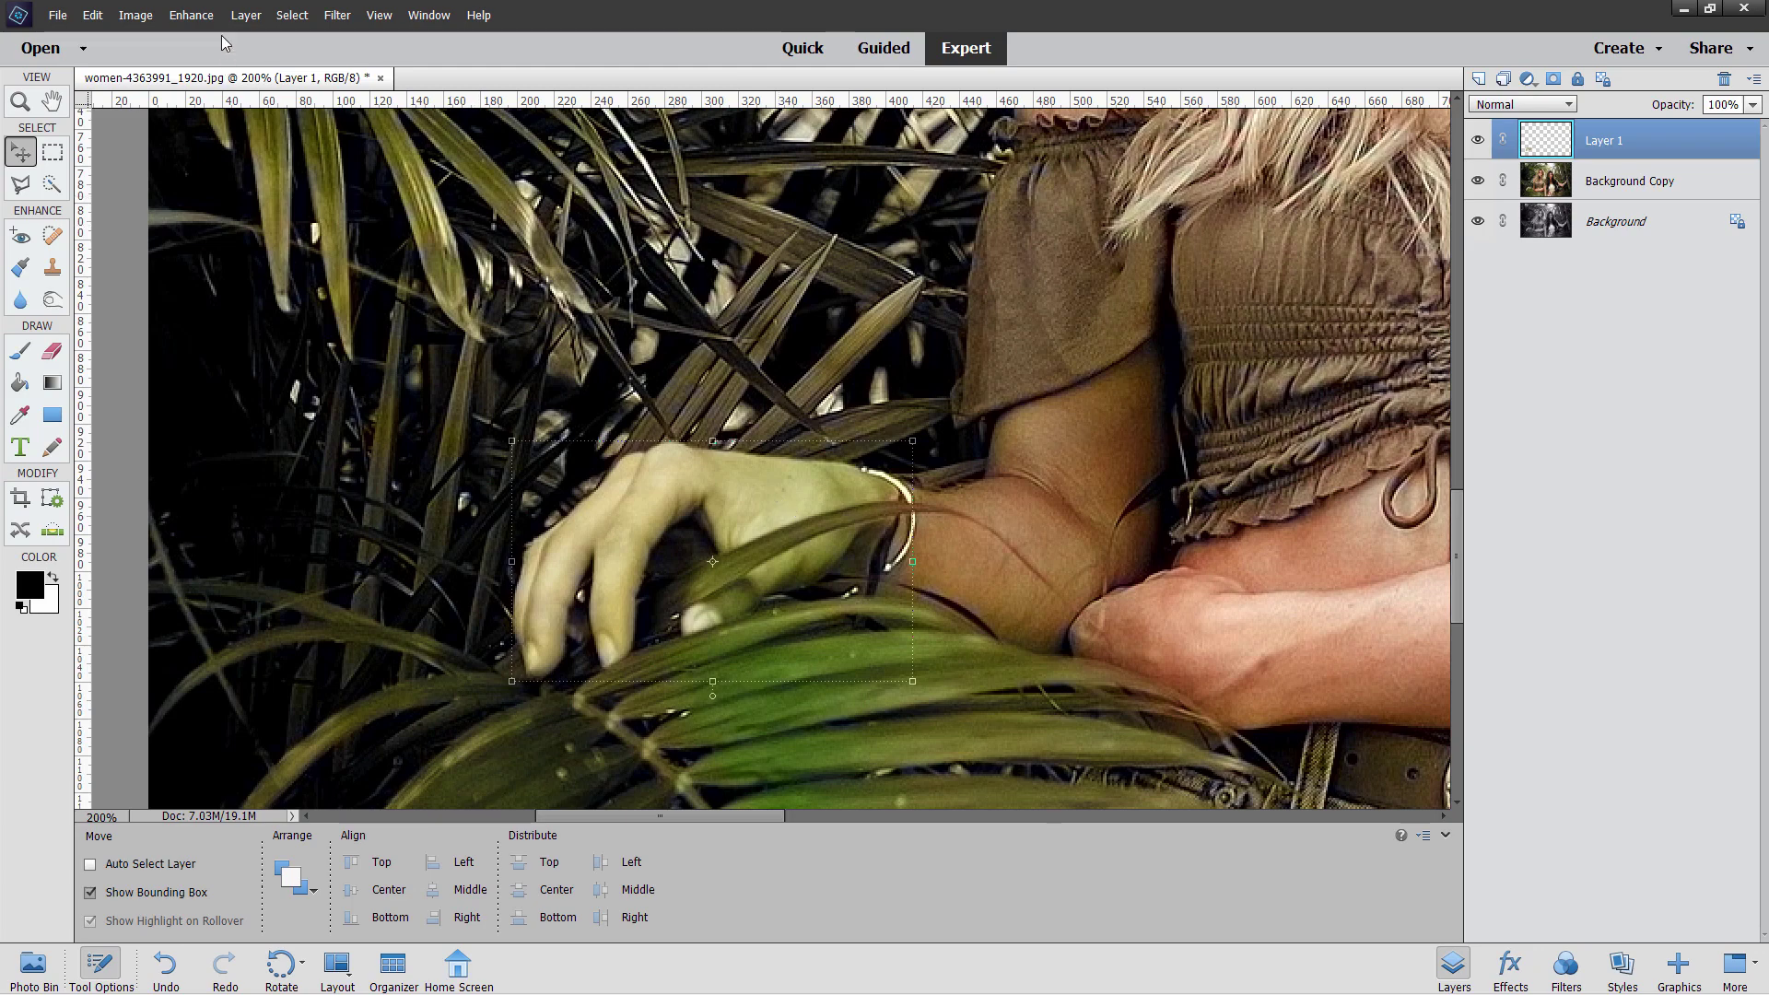
Step: Add a Hue/Saturation layer clipped to Layer 1, set to Hue -28 and Saturation -10
click(245, 15)
mouse_move(323, 161)
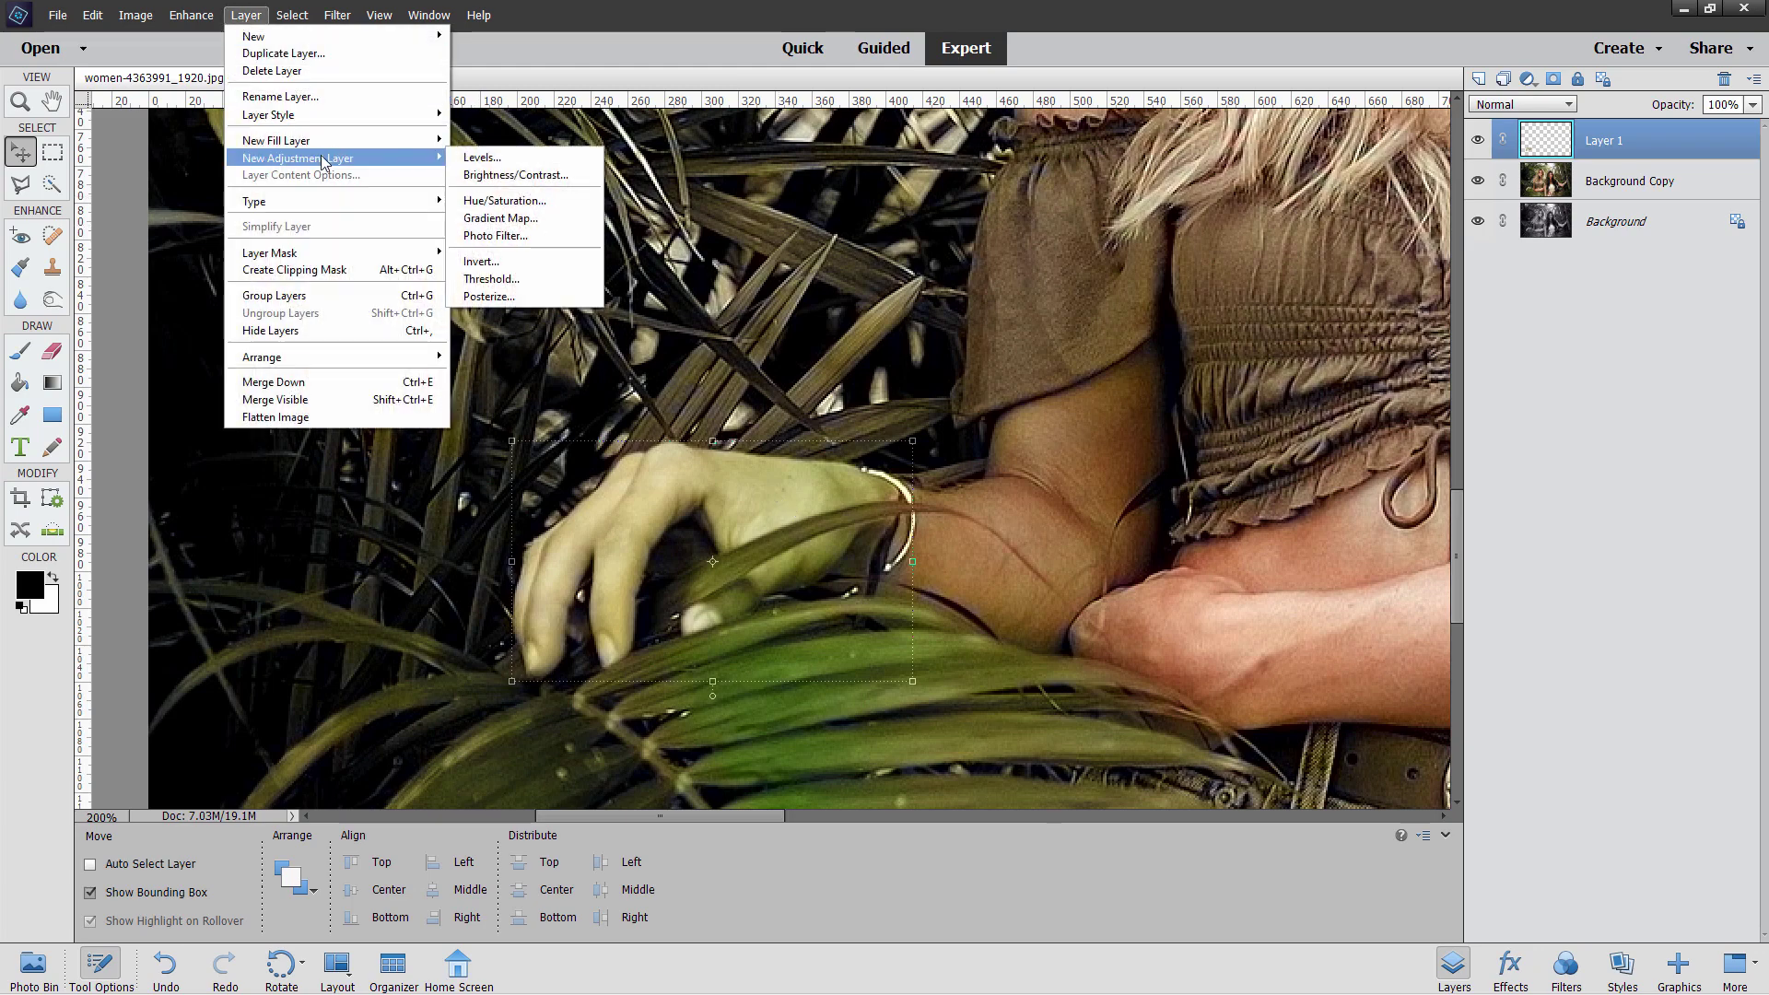
click(553, 201)
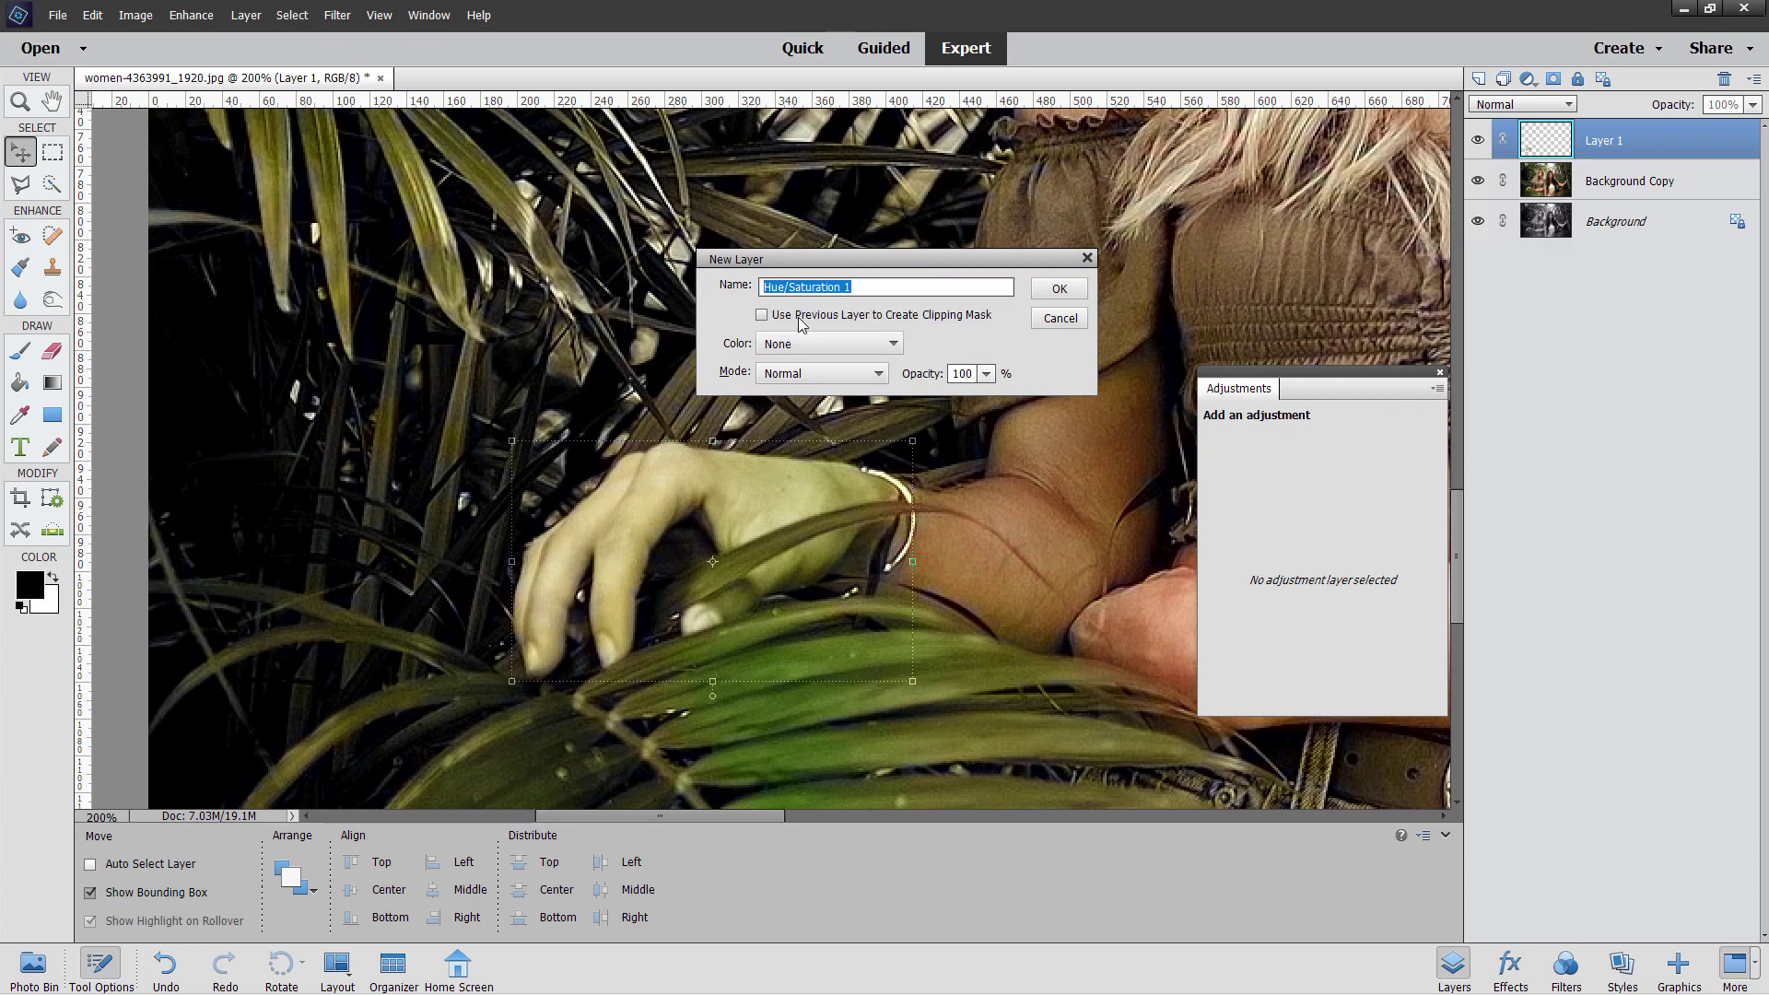
click(780, 315)
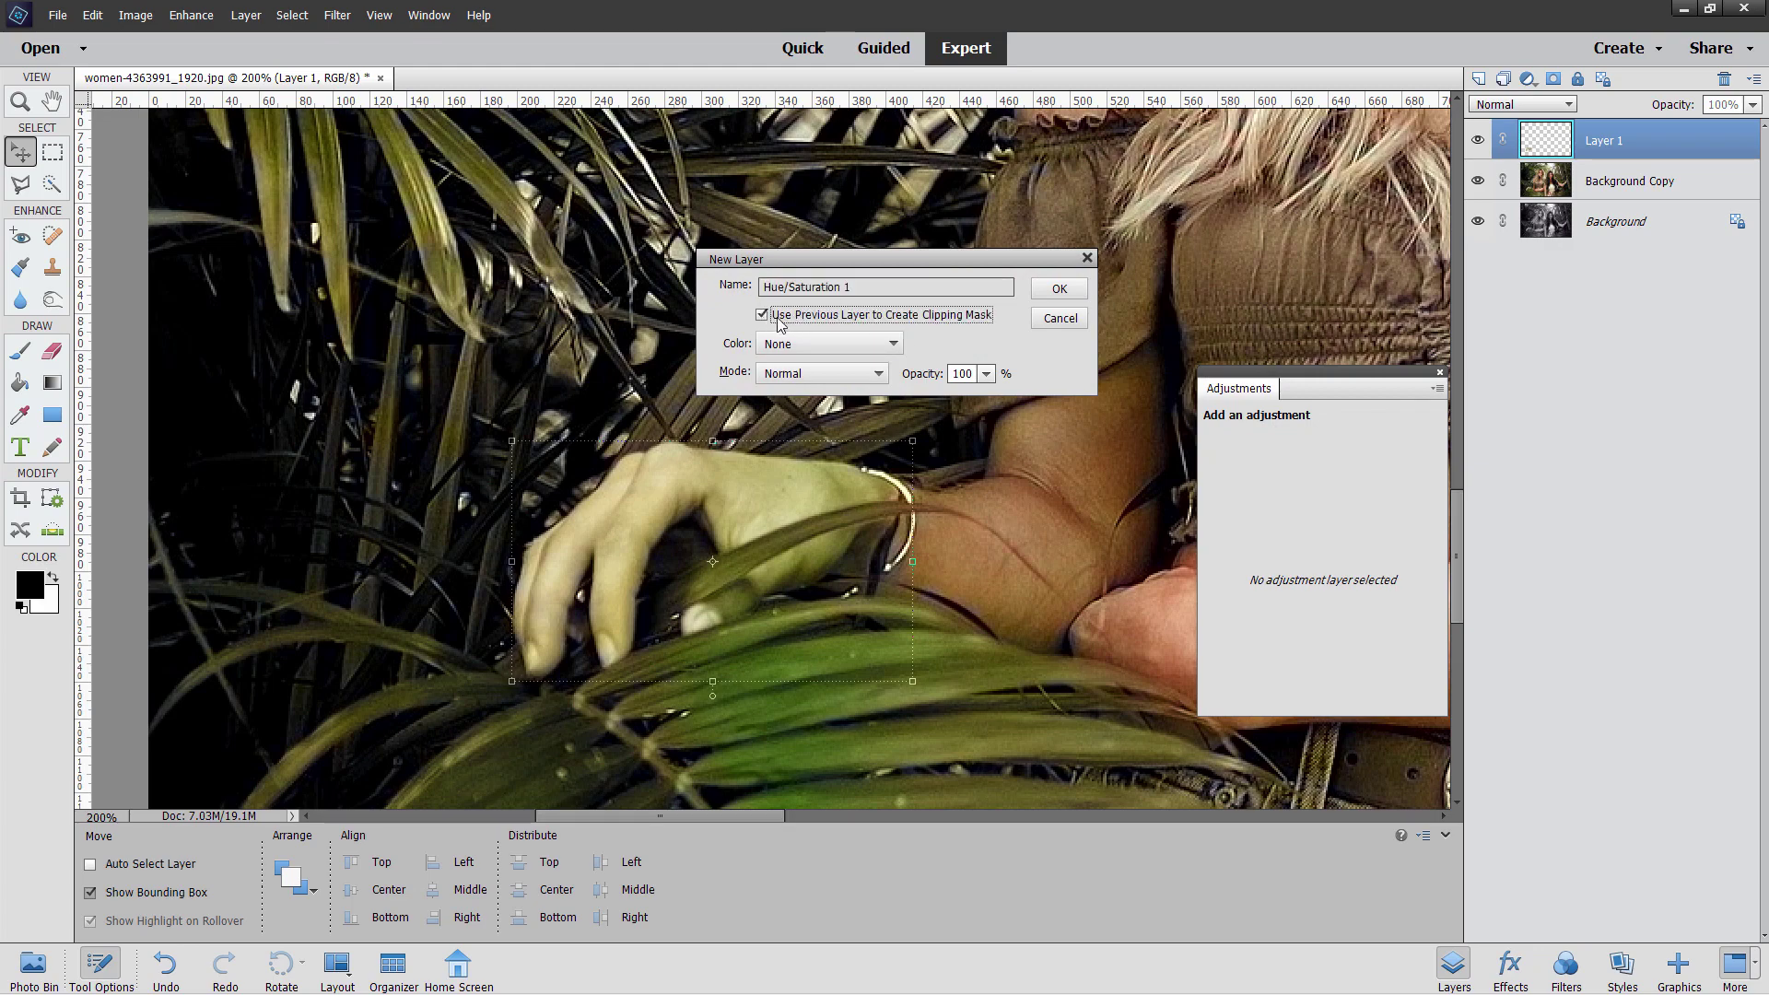
click(1047, 291)
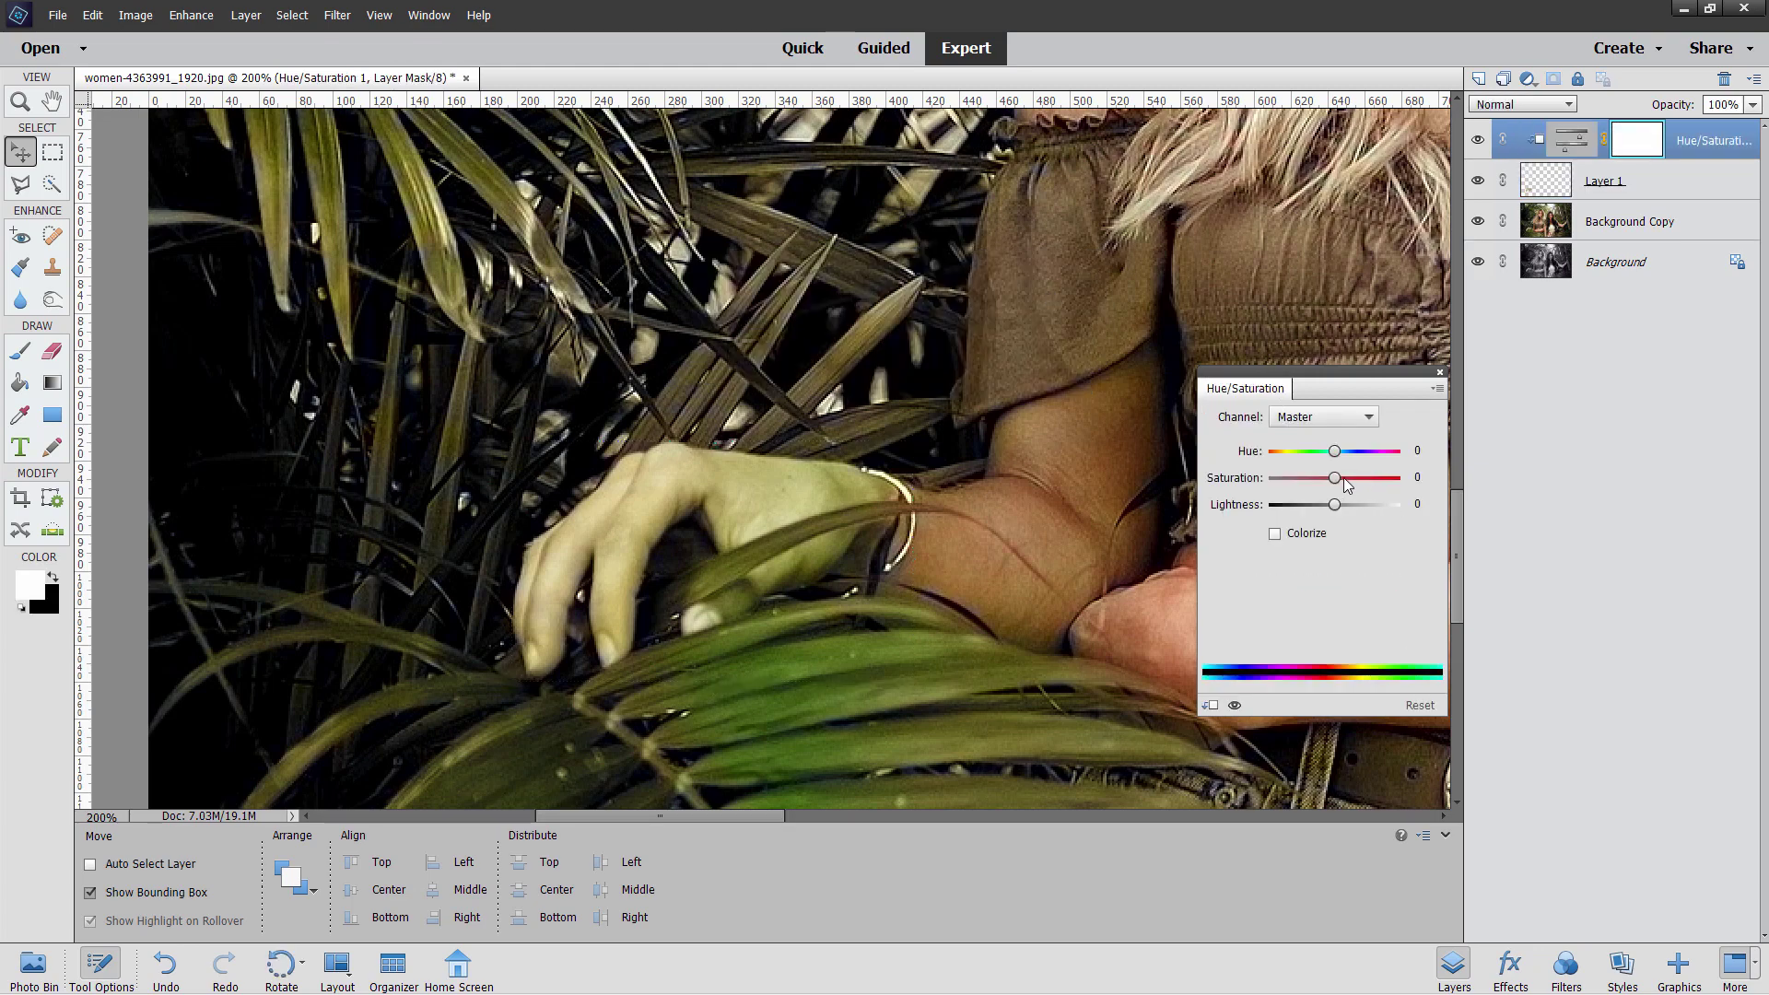
drag(1335, 451, 1320, 452)
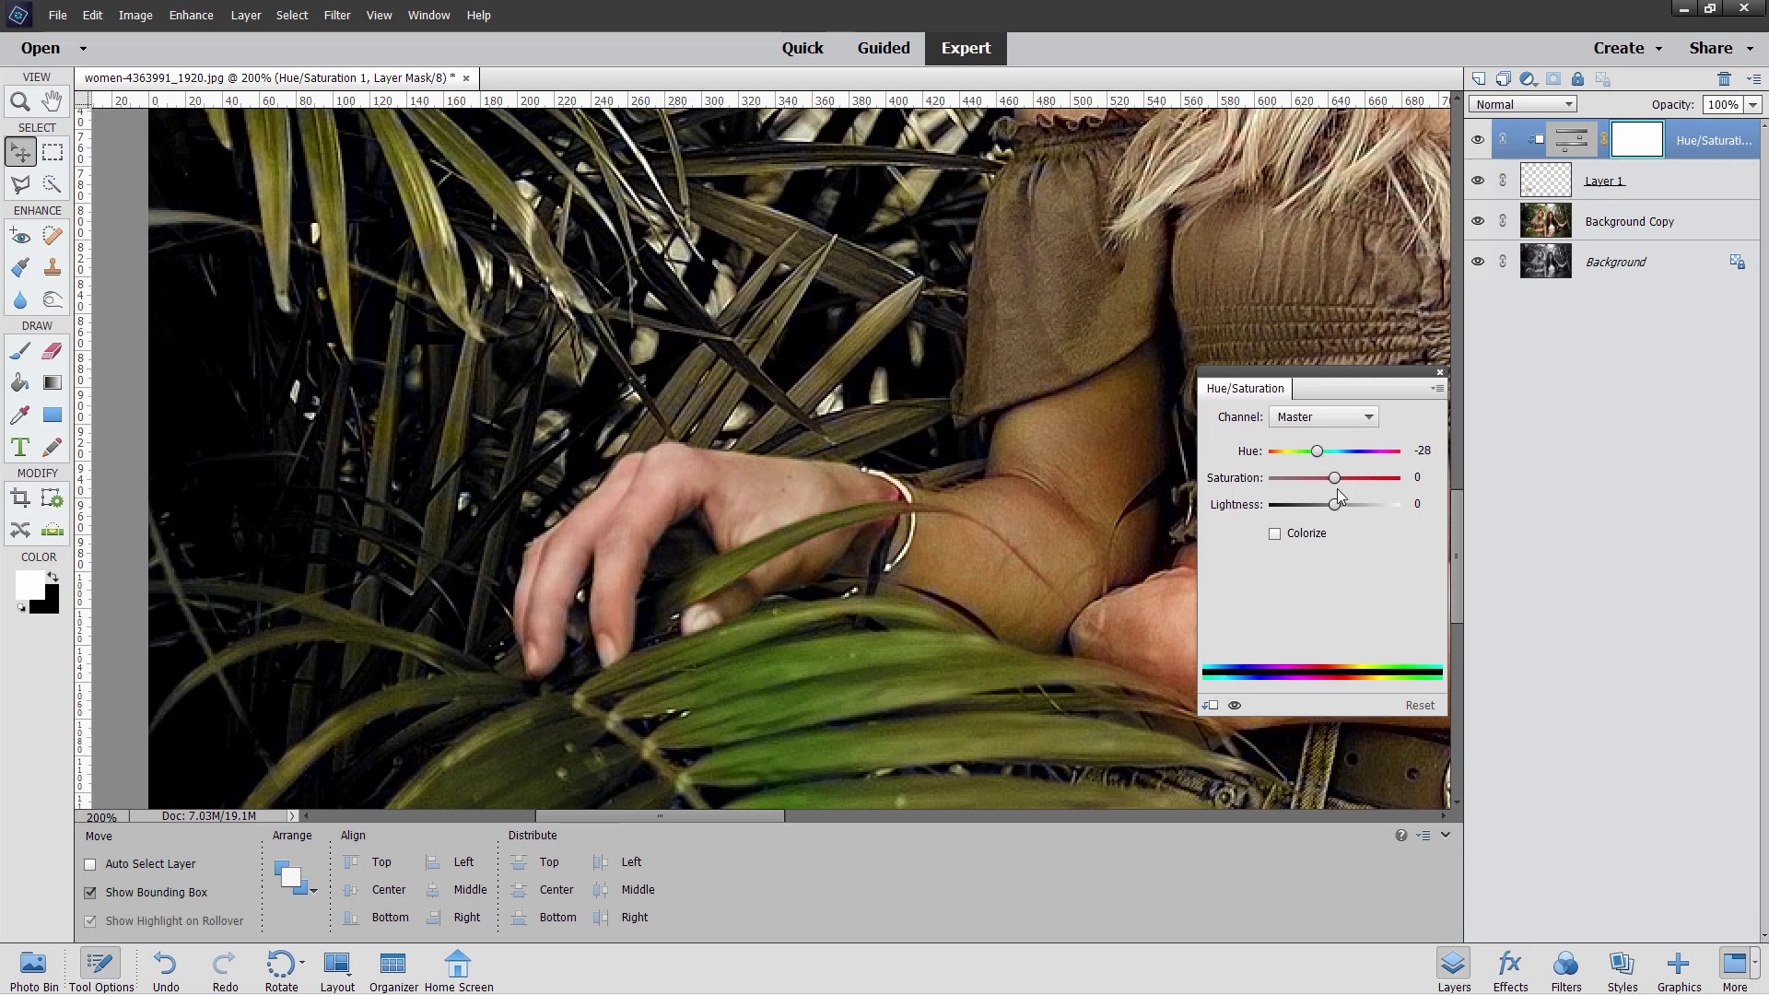
drag(1332, 482, 1321, 479)
click(1439, 376)
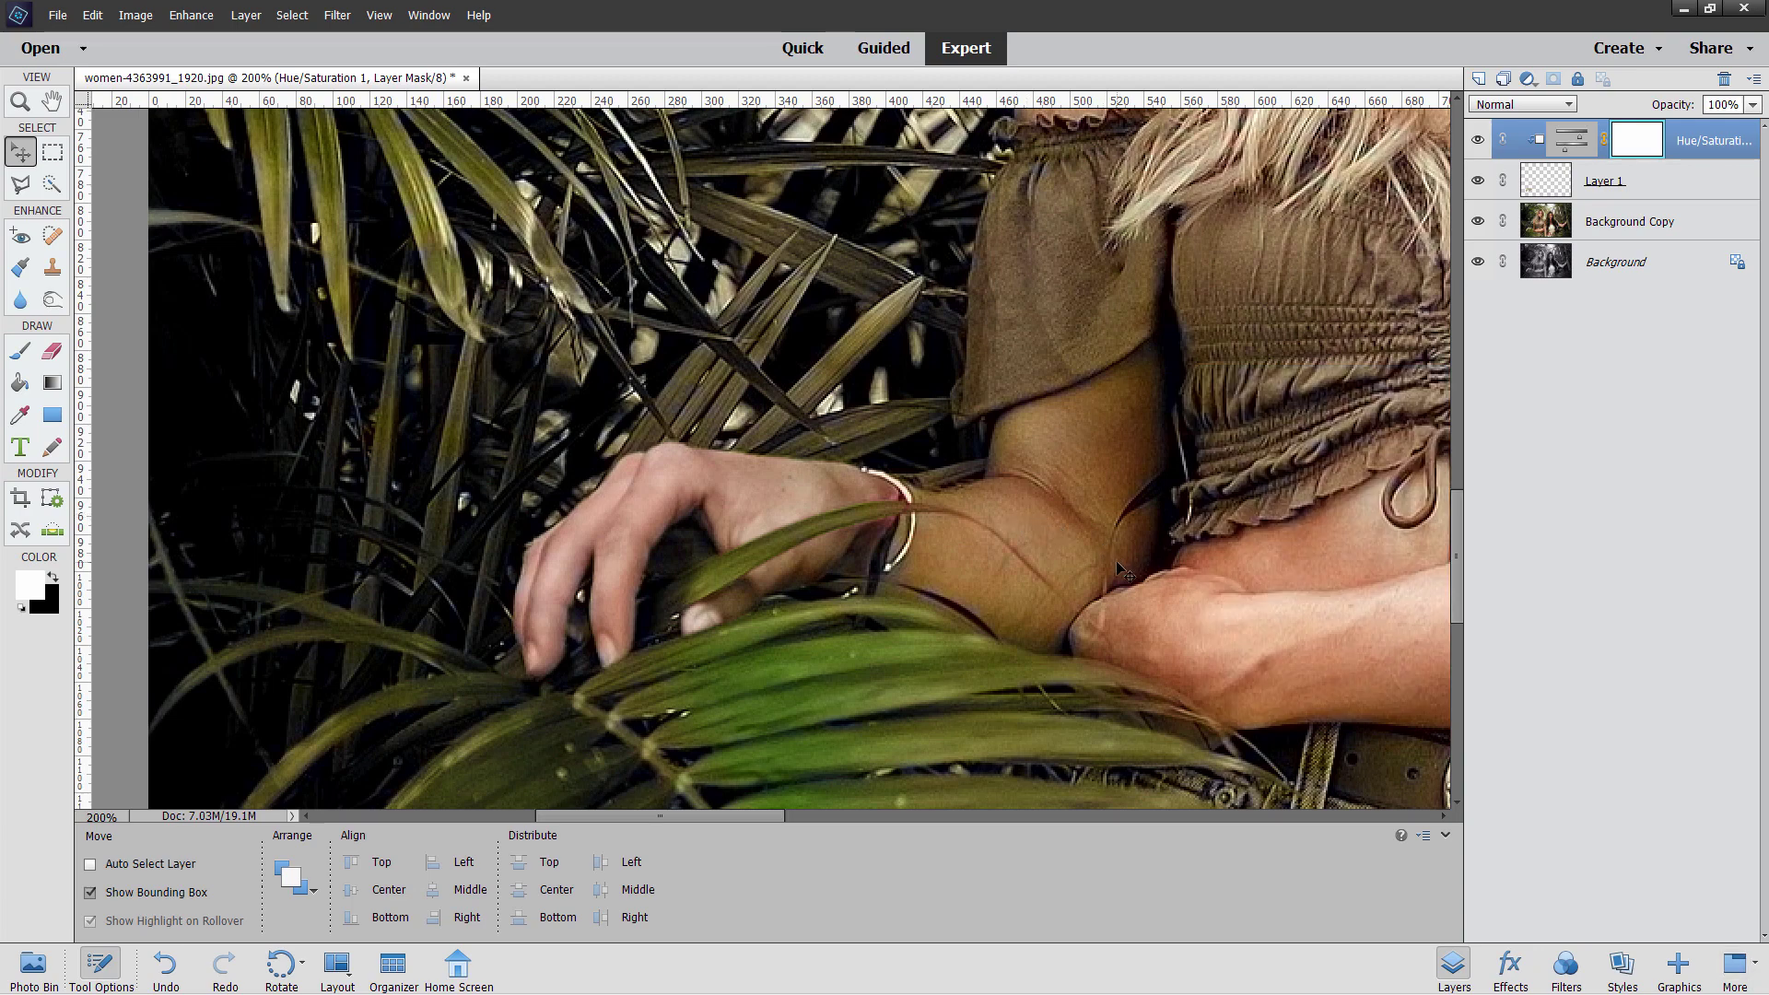
Step: Pan the view to the dark-haired woman's outstretched arm and pale forearm
drag(1285, 440, 561, 450)
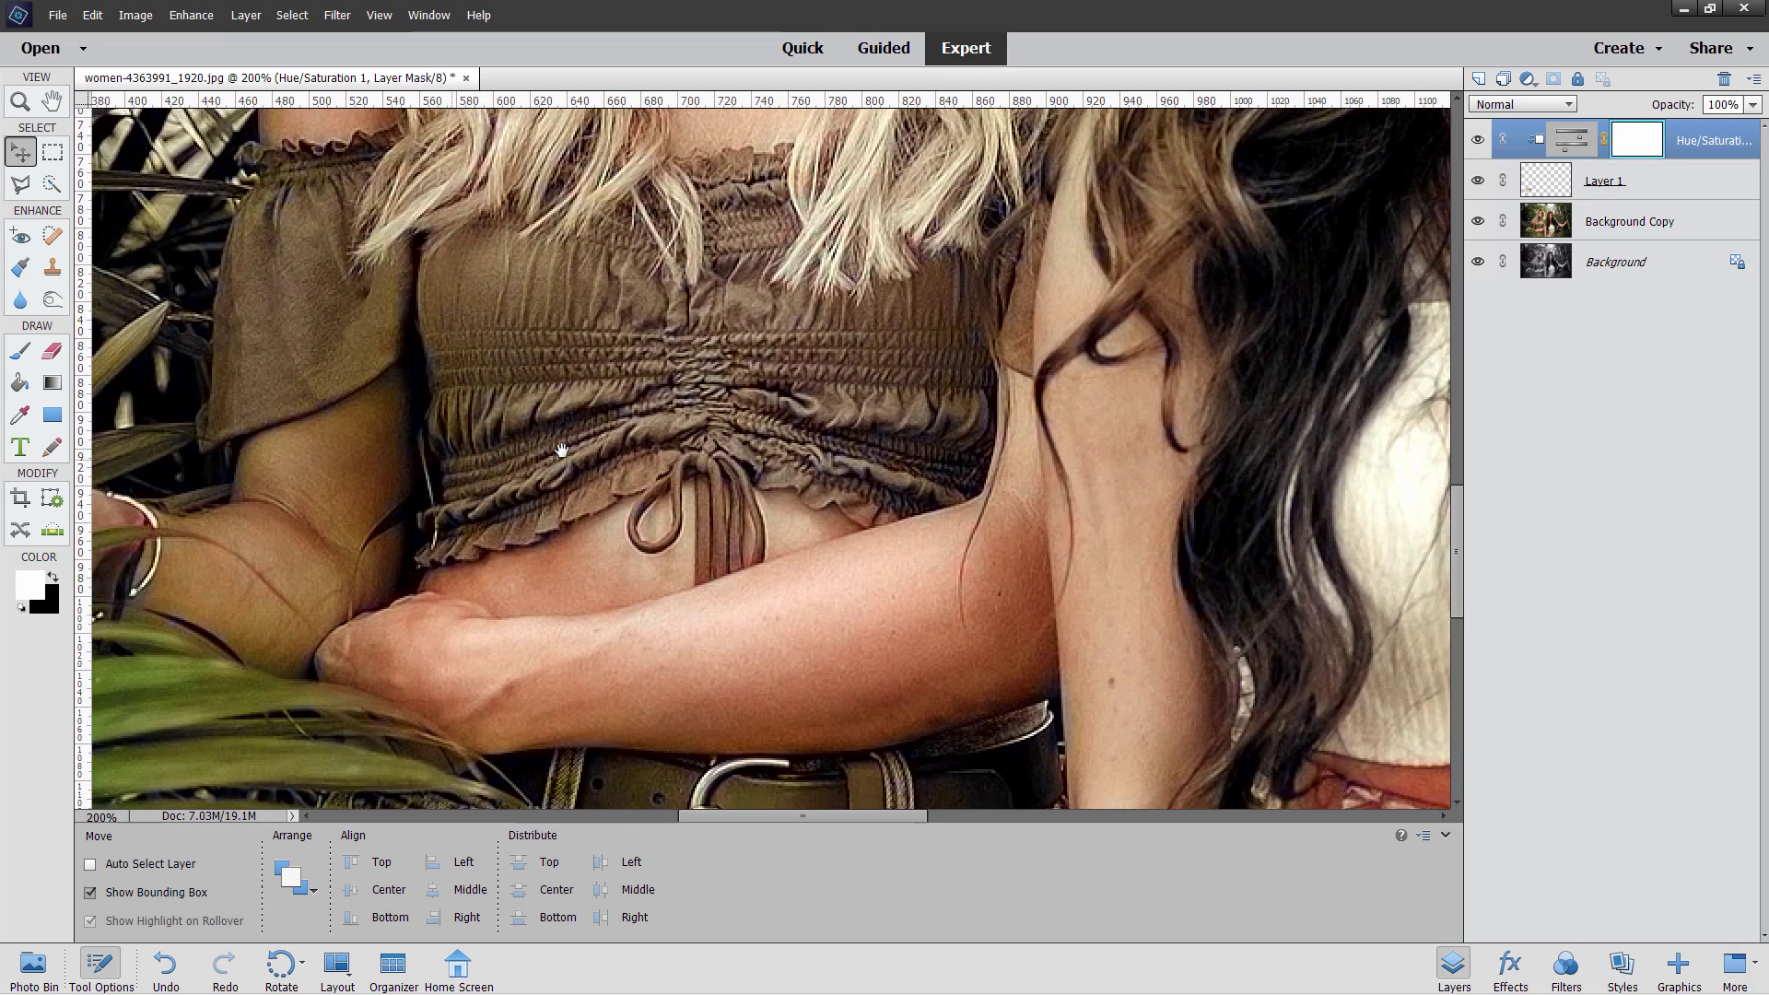
scroll(561, 450, right, 6)
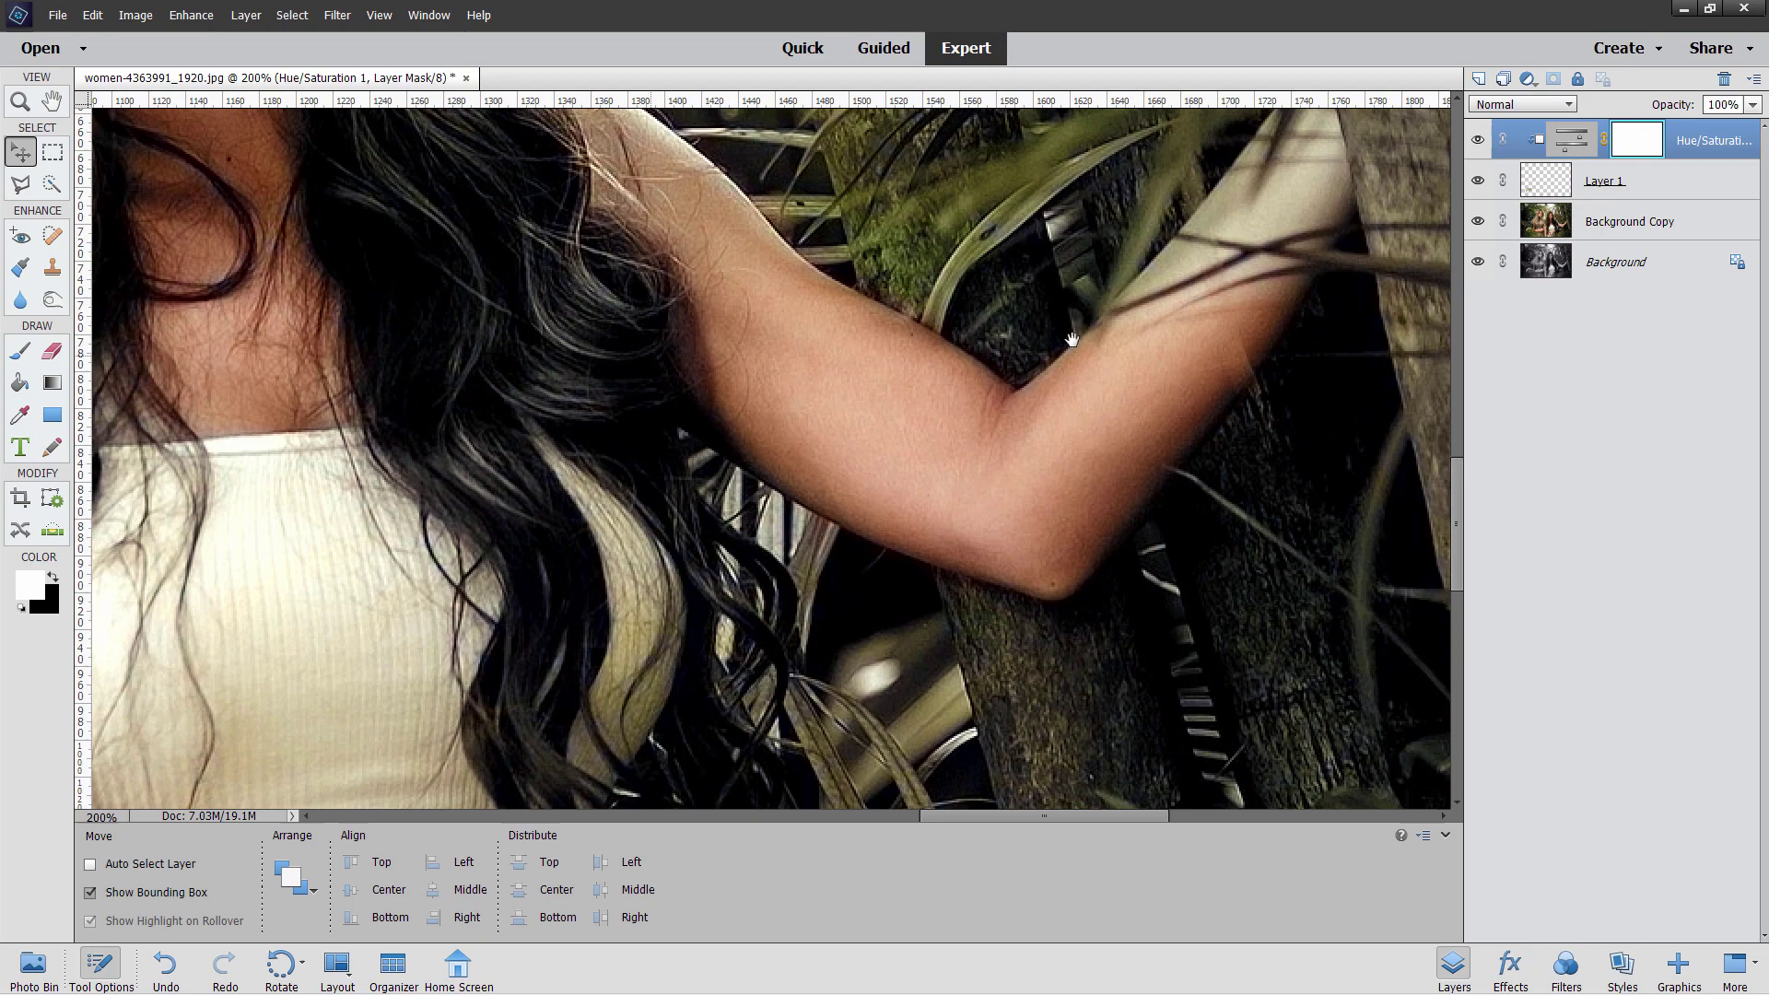
scroll(1071, 340, right, 3)
scroll(1072, 340, up, 1)
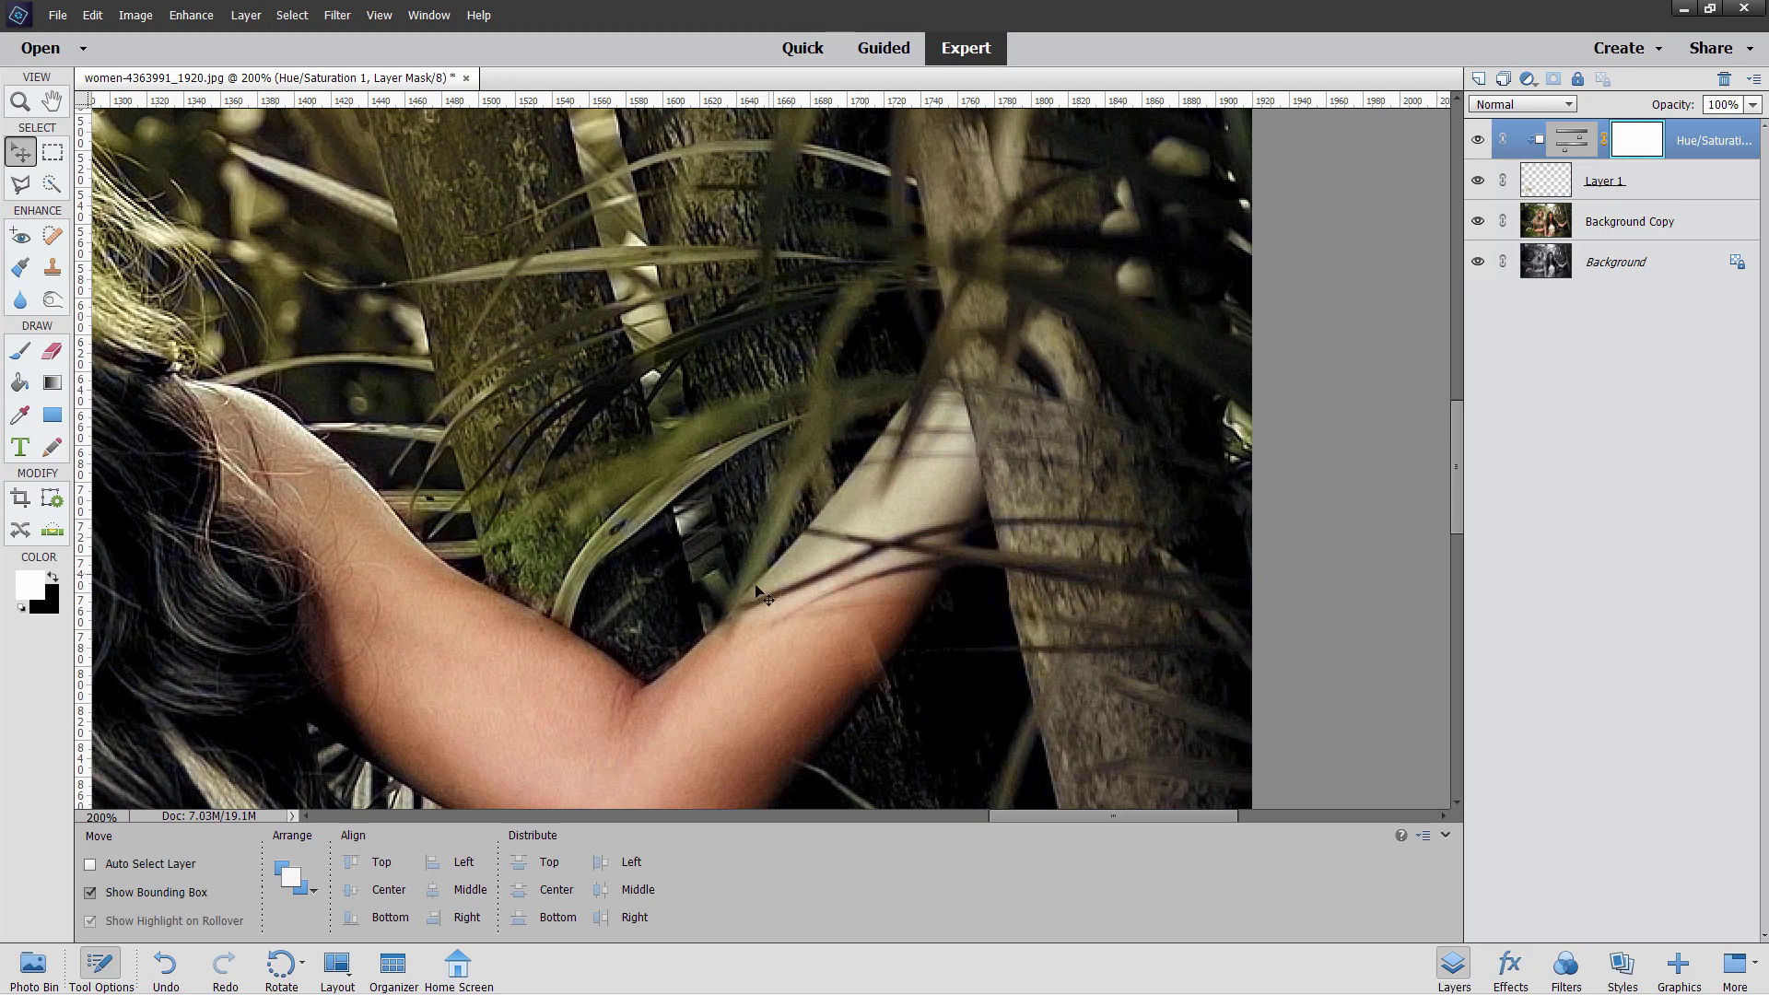
Step: On Background Copy, draw a Polygonal Lasso selection around the dark-haired woman's pale forearm
click(1623, 234)
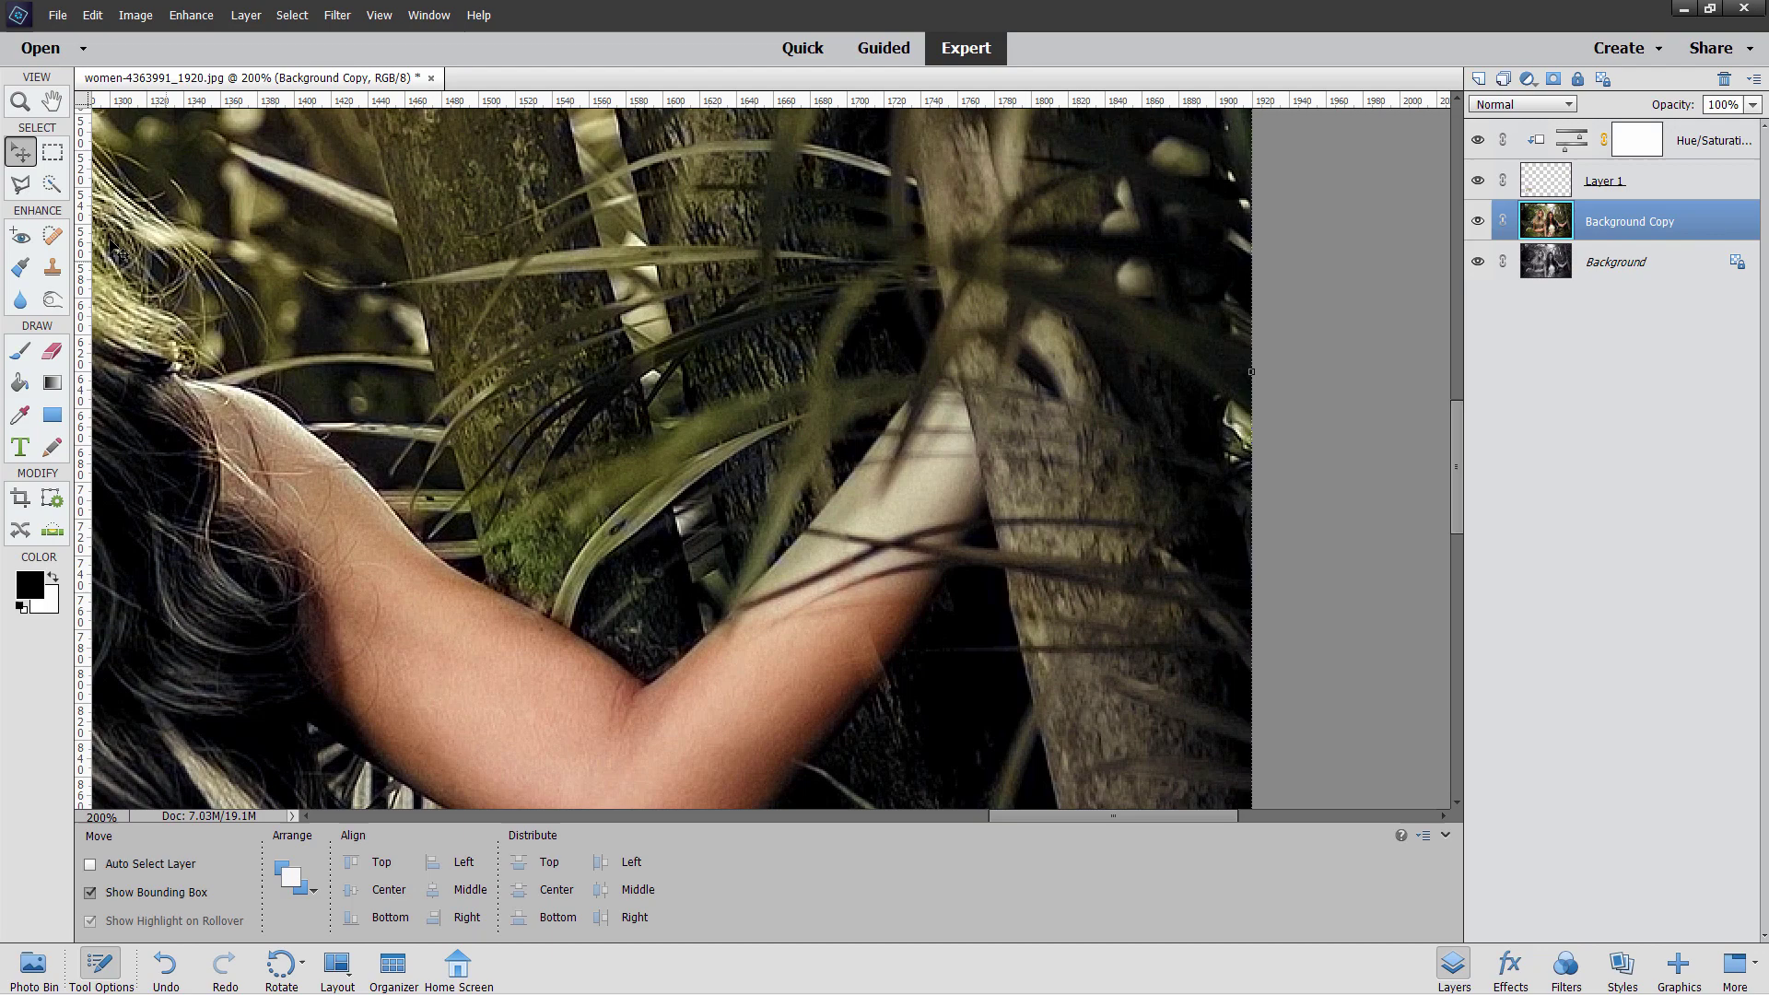
click(37, 187)
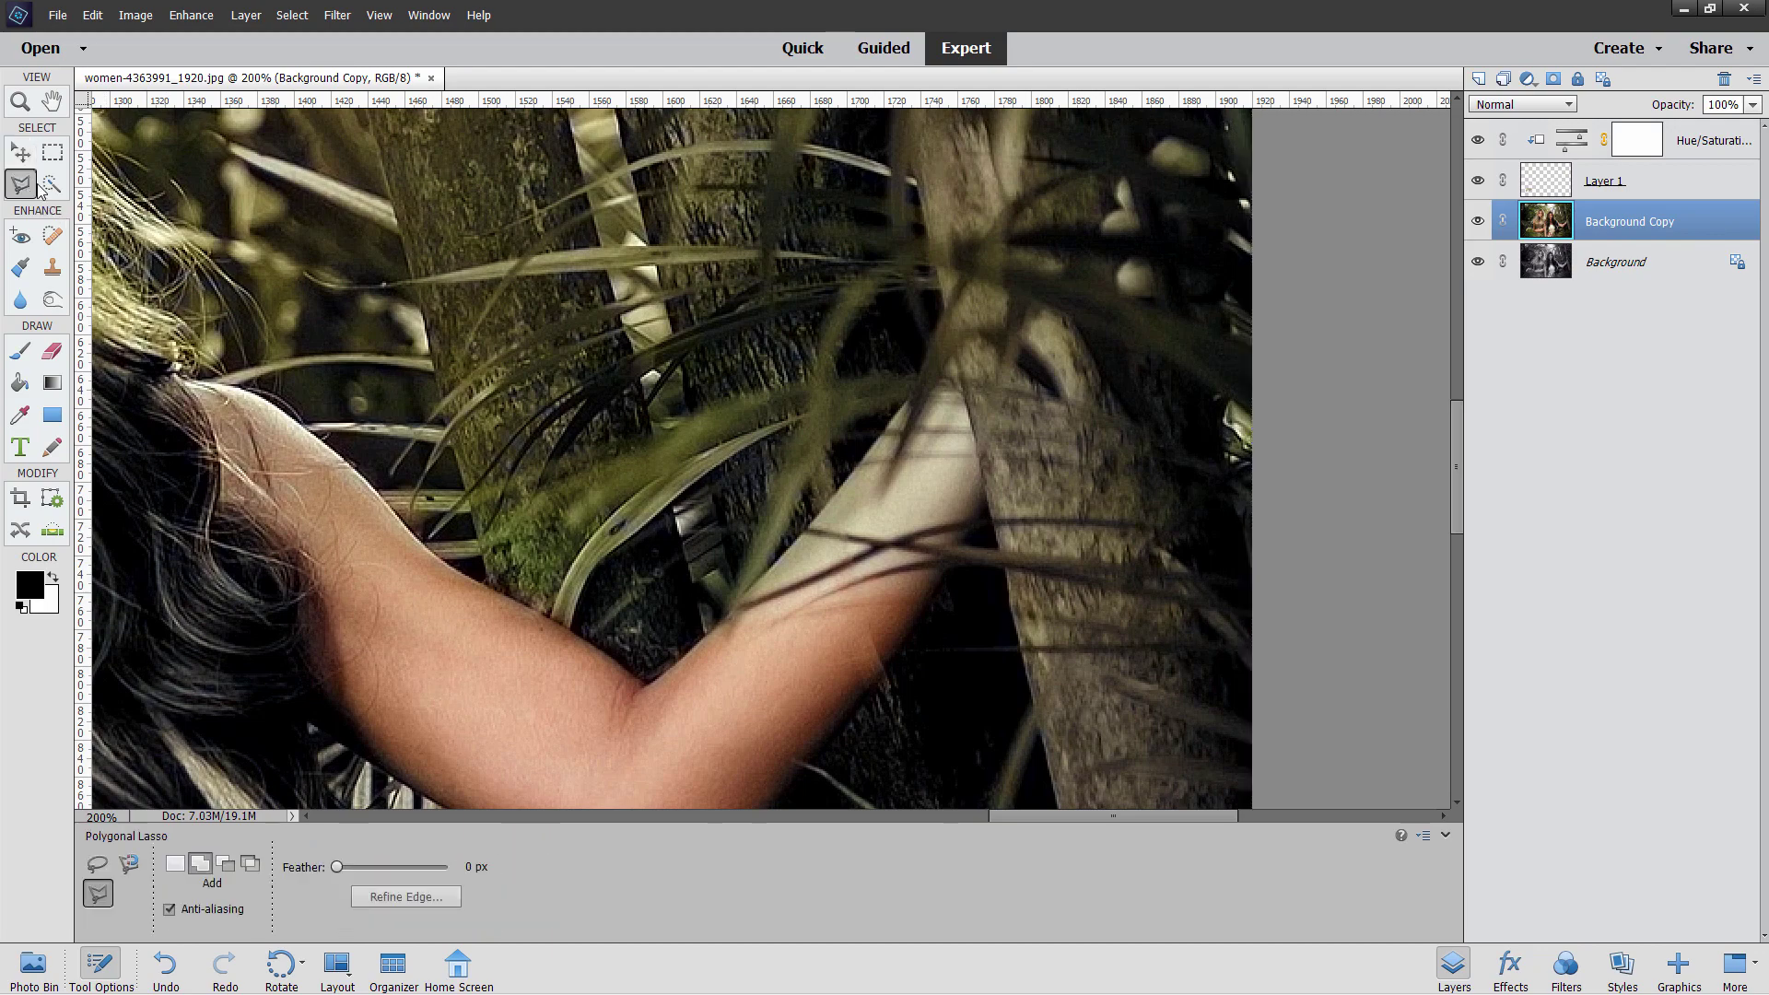
click(915, 392)
click(737, 608)
click(961, 558)
double_click(924, 392)
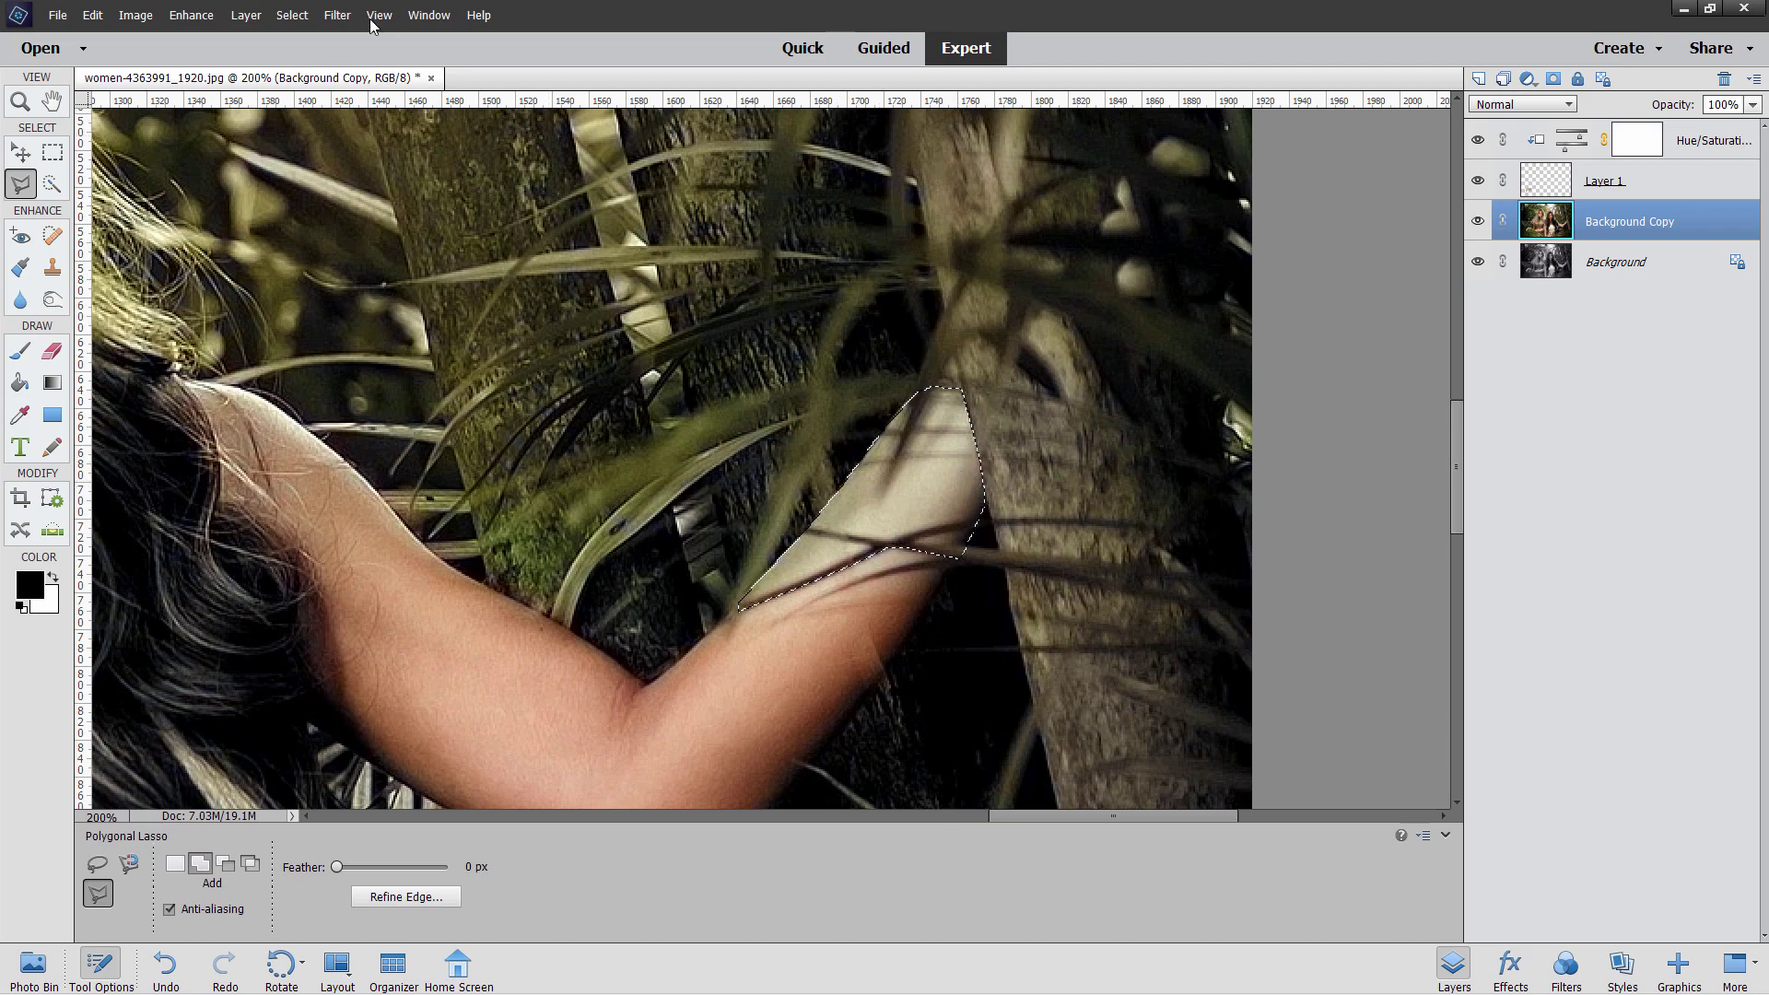
Step: Copy the selected forearm onto a new Layer 2 with Layer Via Copy
click(259, 18)
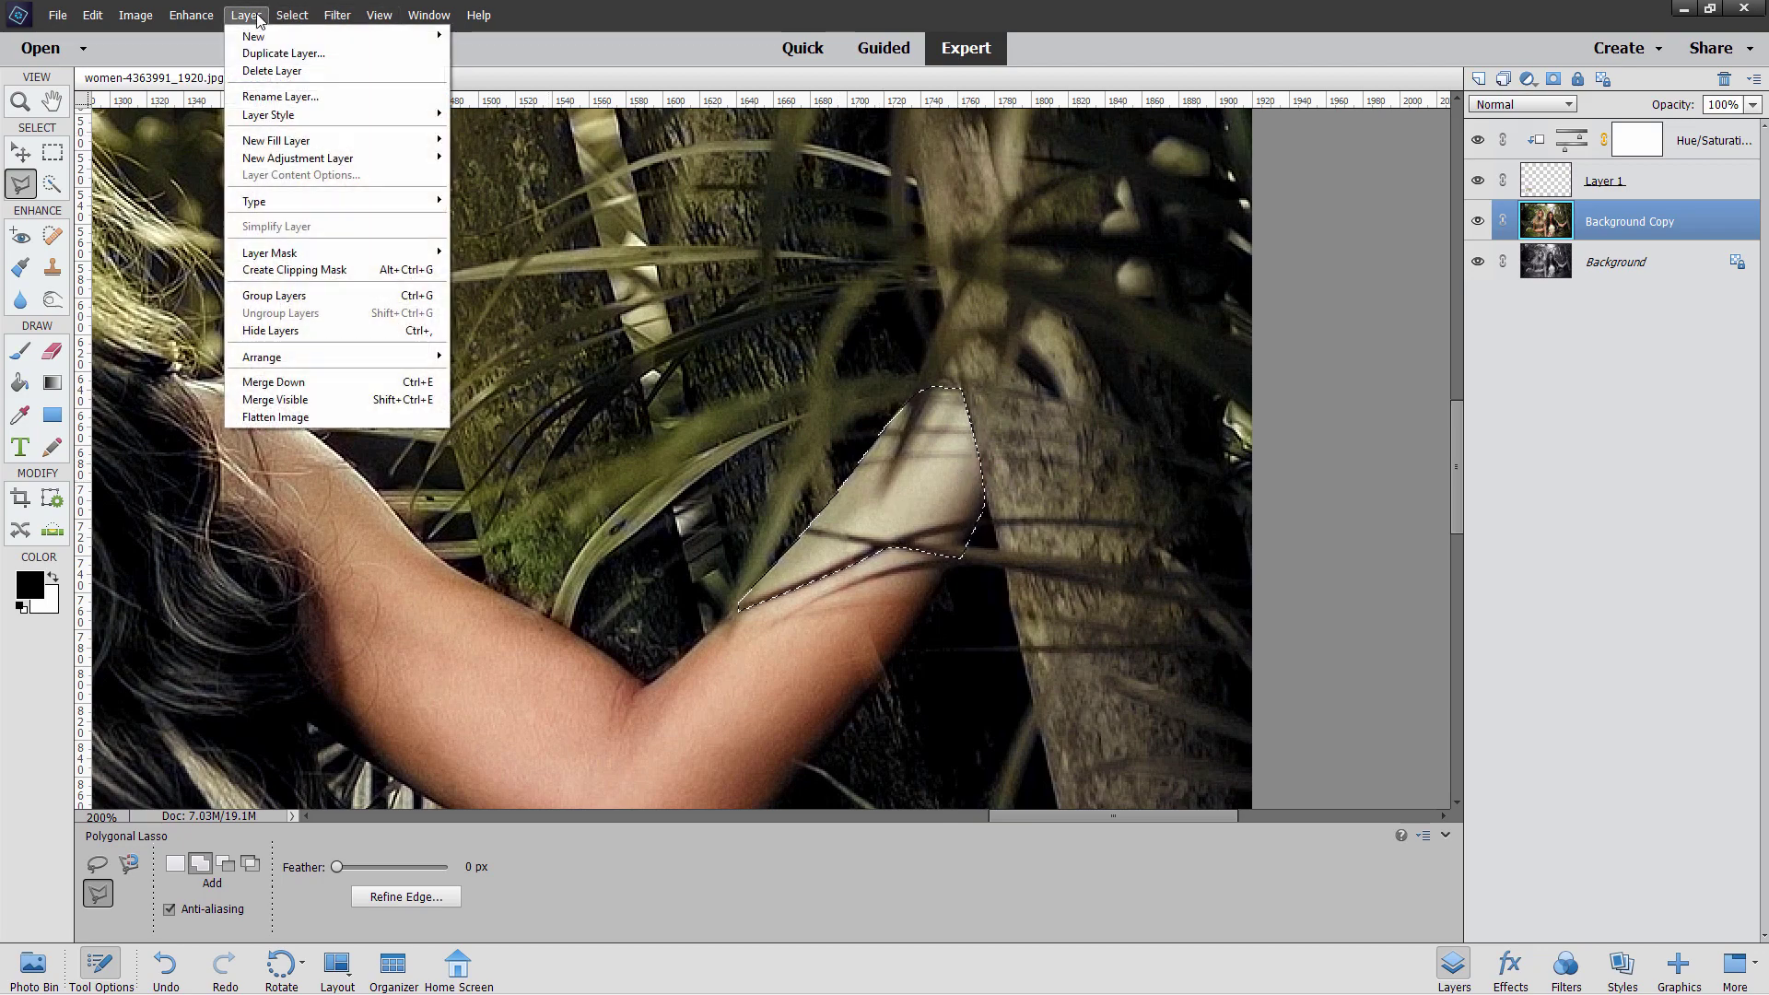
mouse_move(276, 36)
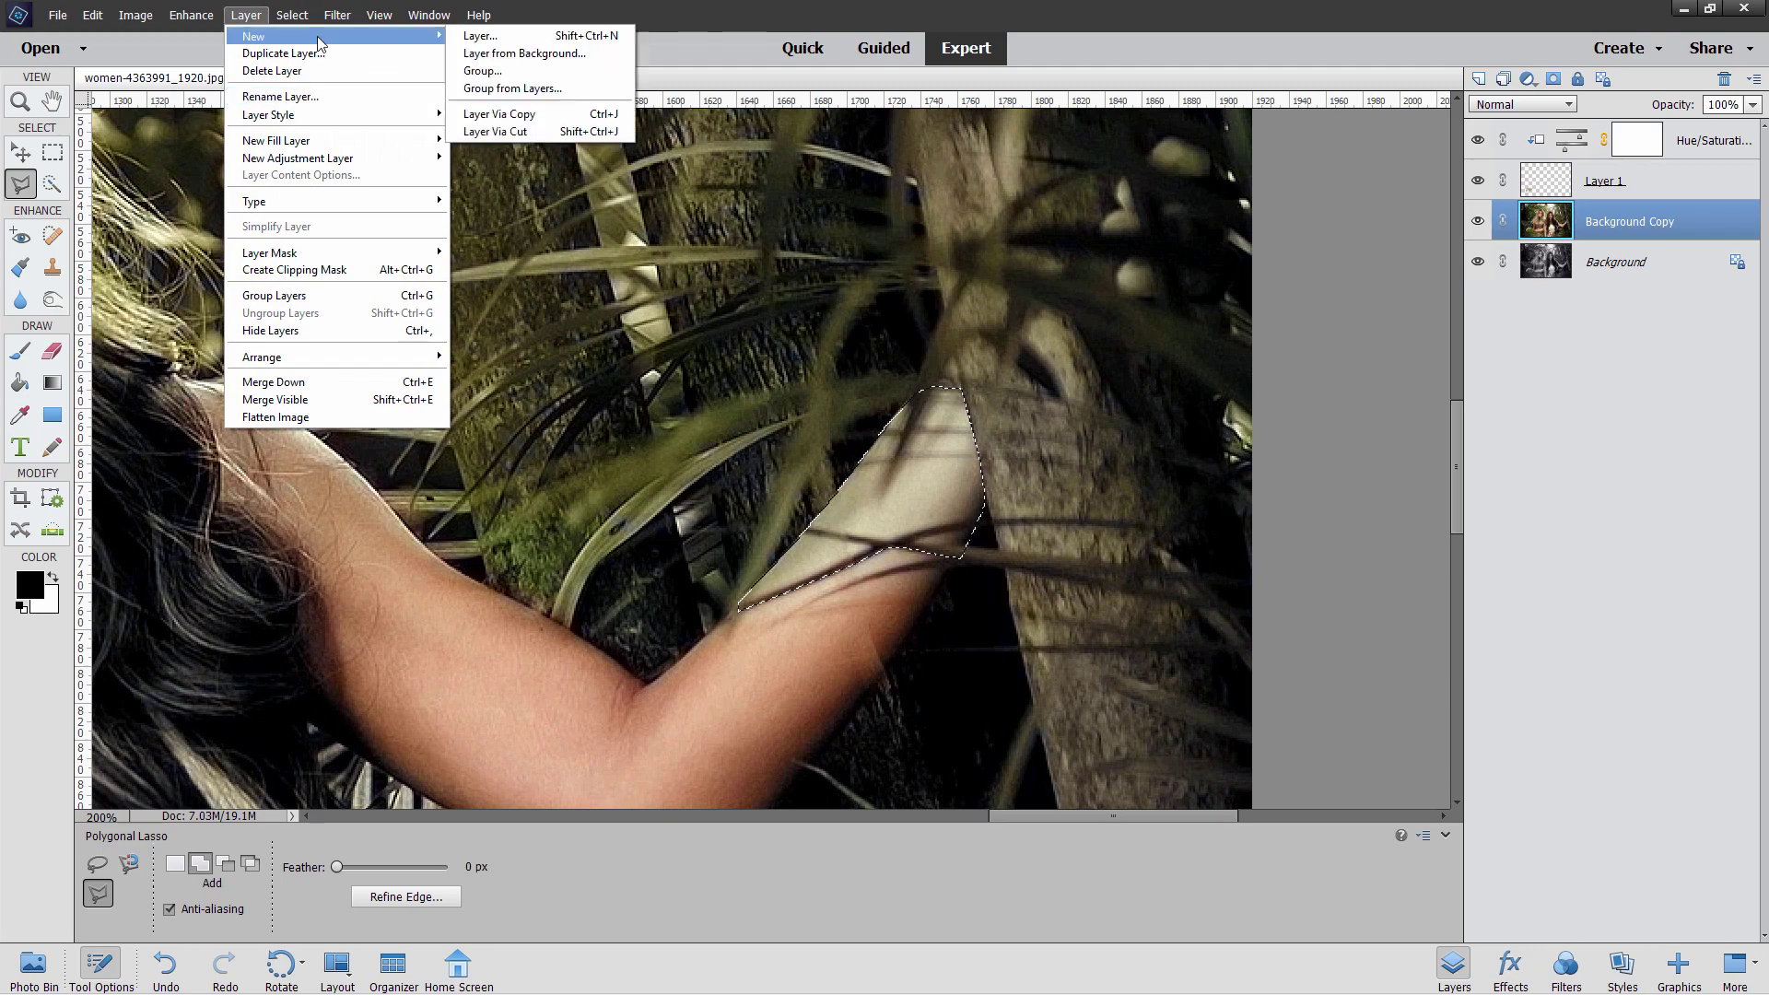
click(551, 117)
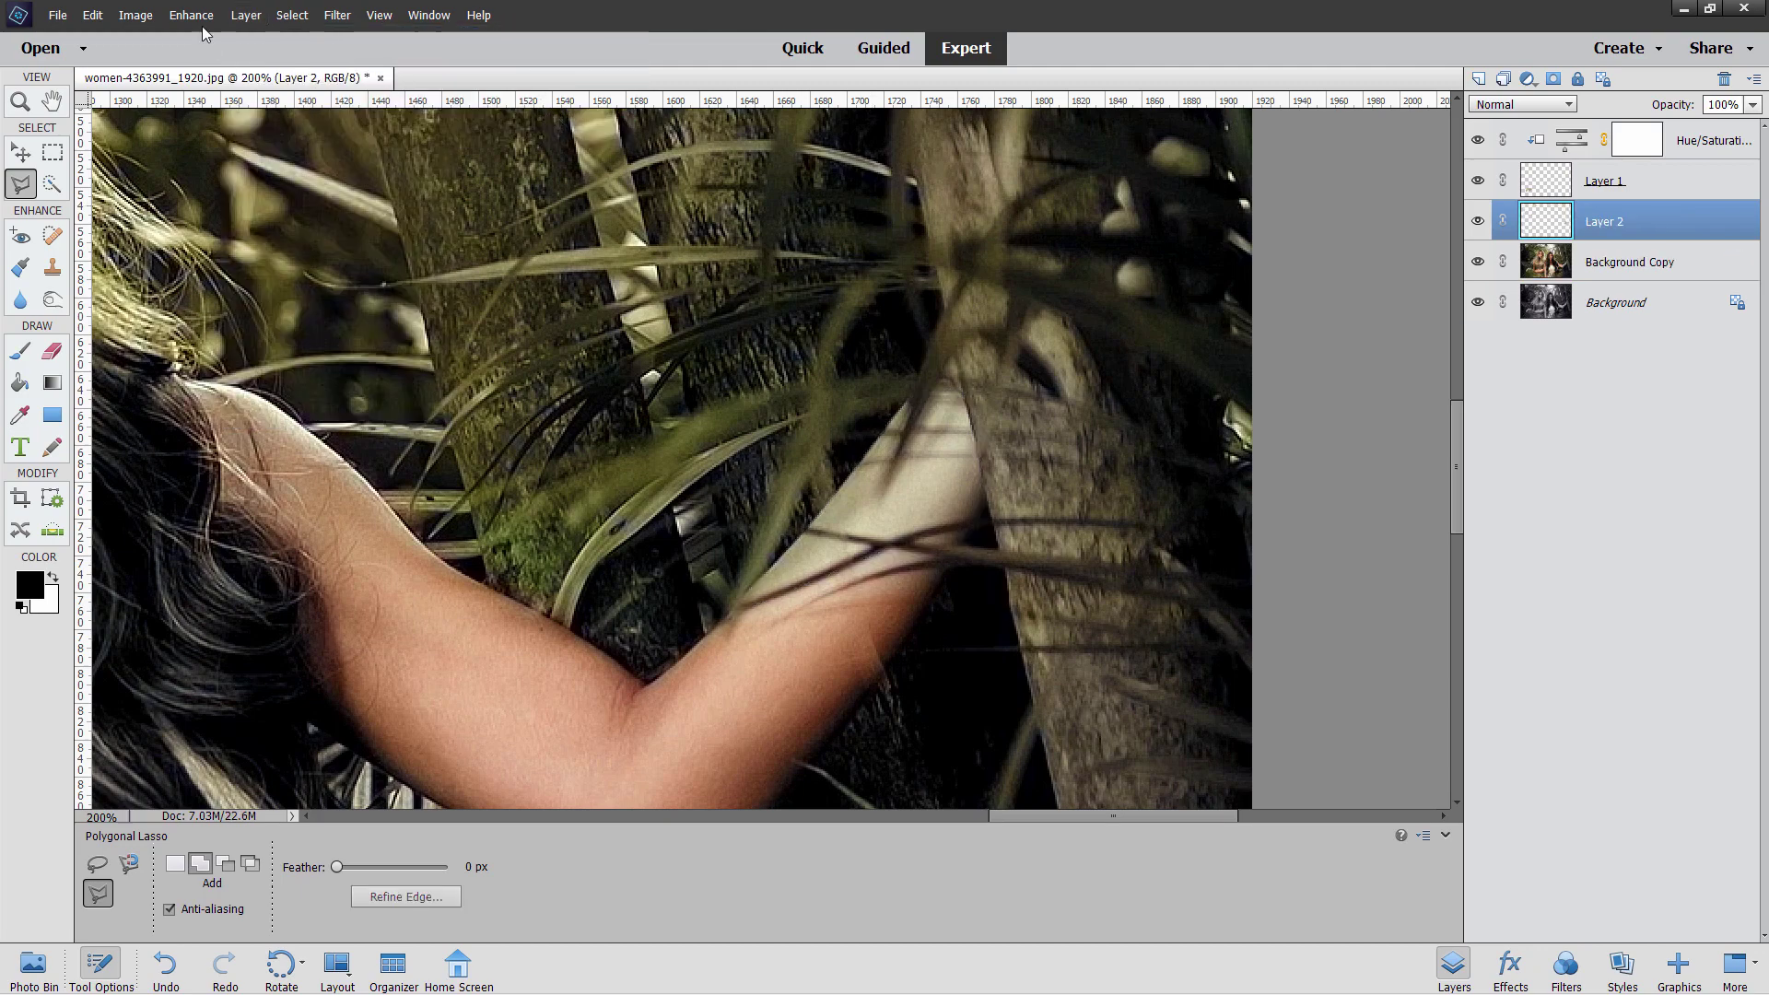
Step: Add a Hue/Saturation layer clipped to Layer 2, set to Hue -16 and Saturation +29
click(245, 15)
mouse_move(319, 159)
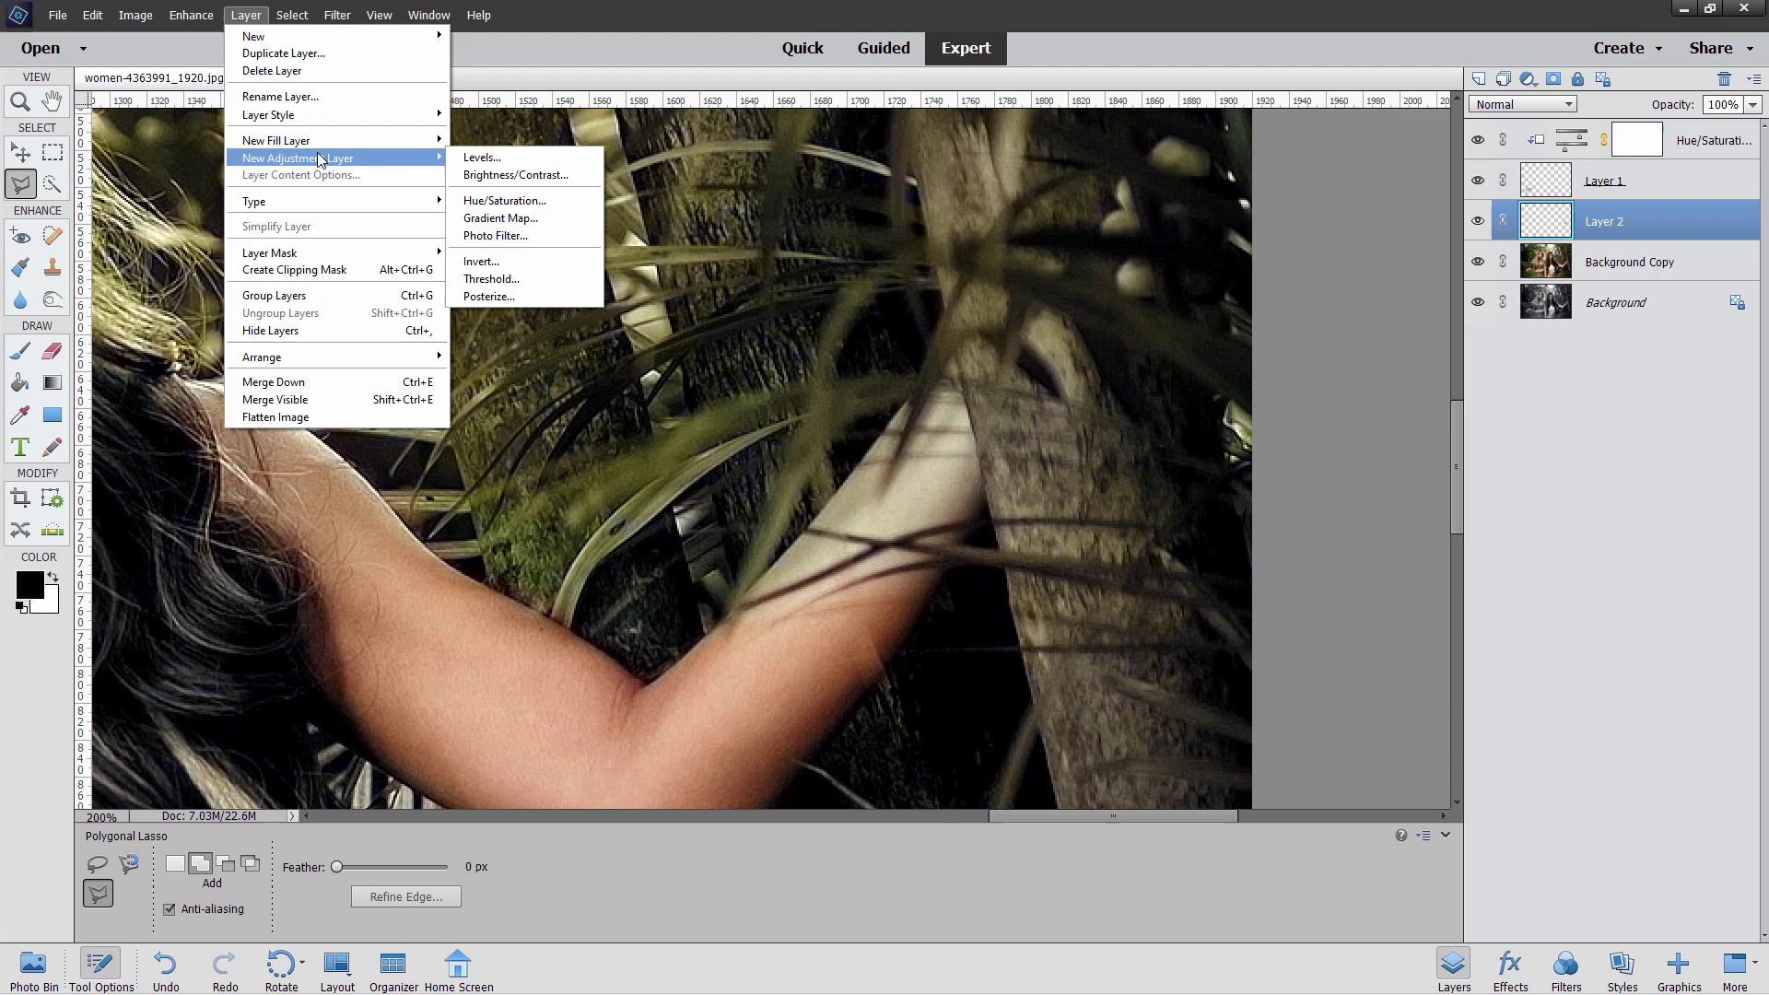
click(556, 198)
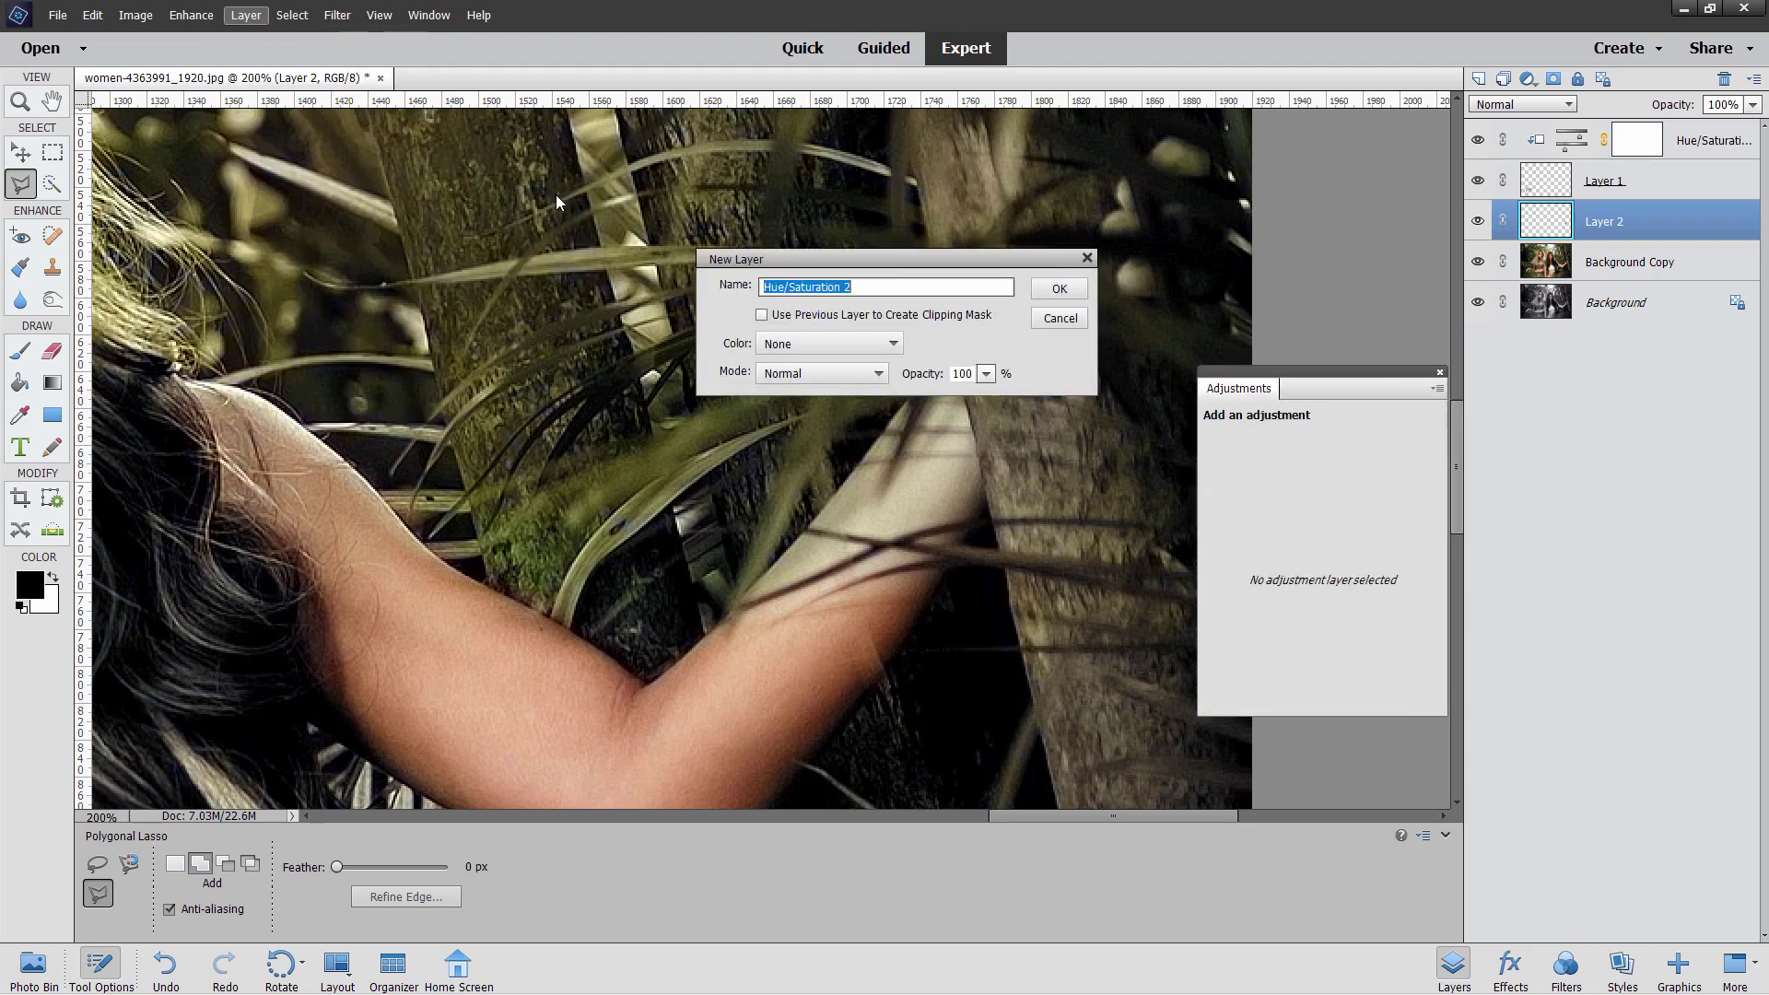
click(762, 316)
click(1059, 290)
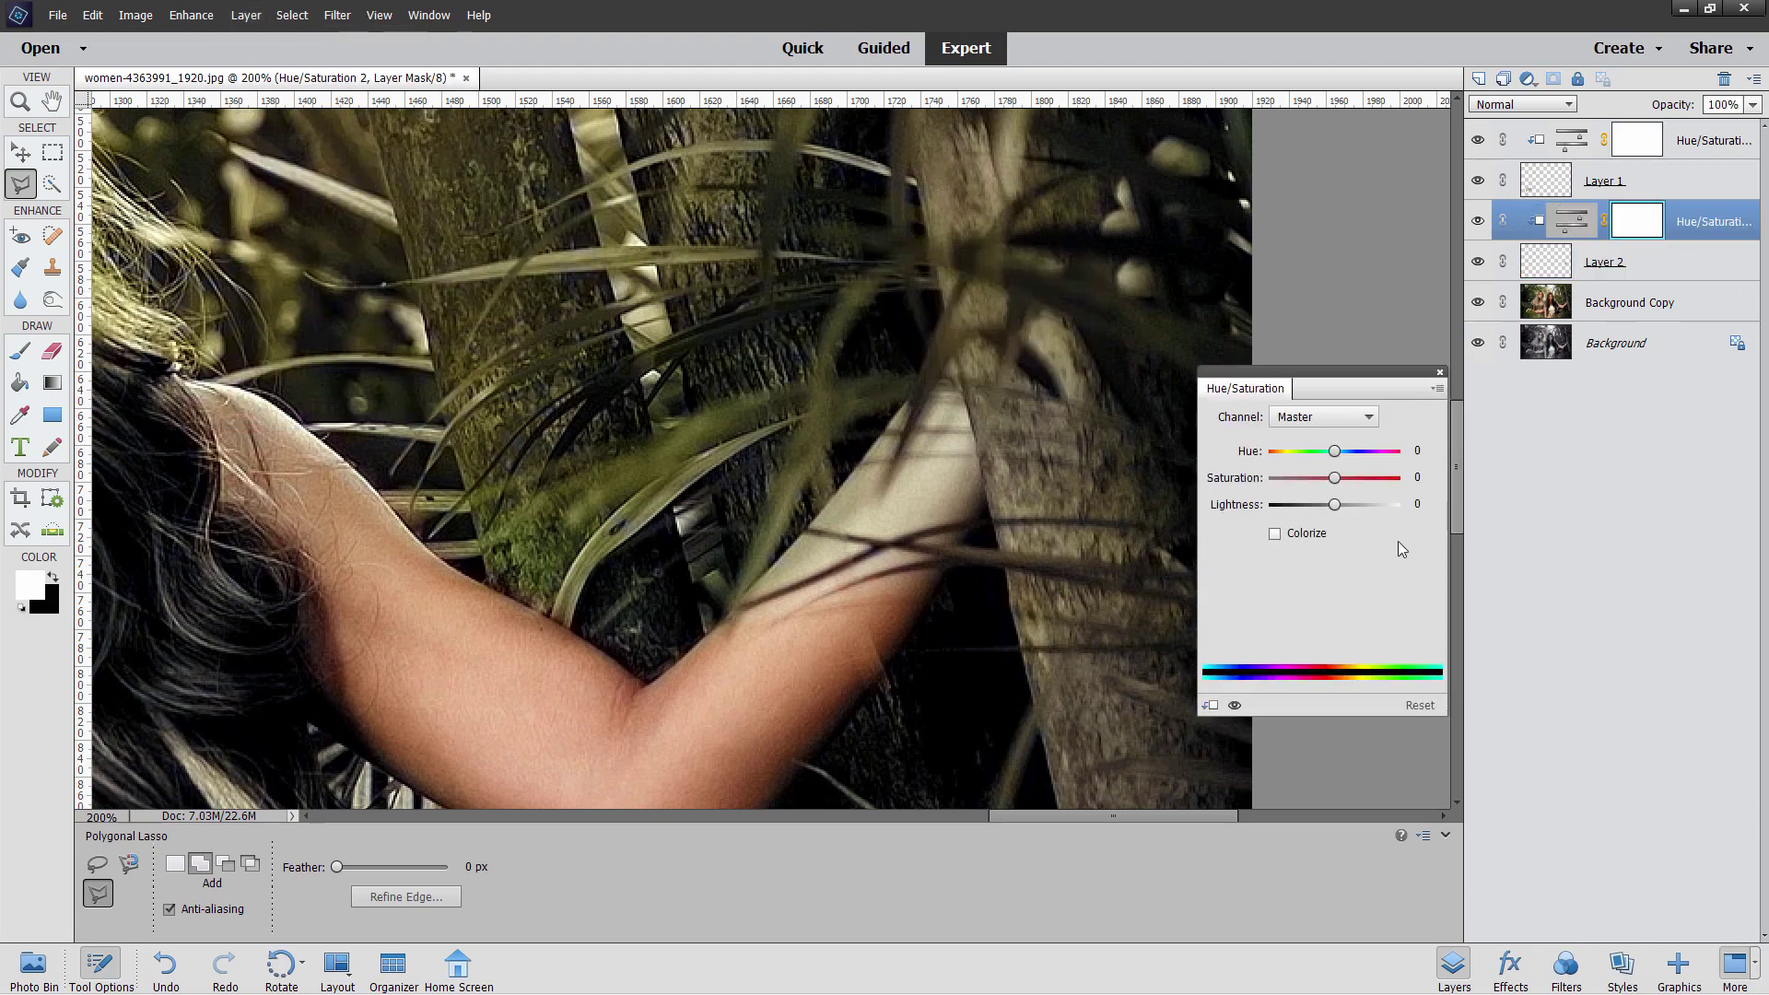
mouse_move(1338, 451)
mouse_down()
mouse_move(1312, 450)
mouse_move(1352, 478)
mouse_up()
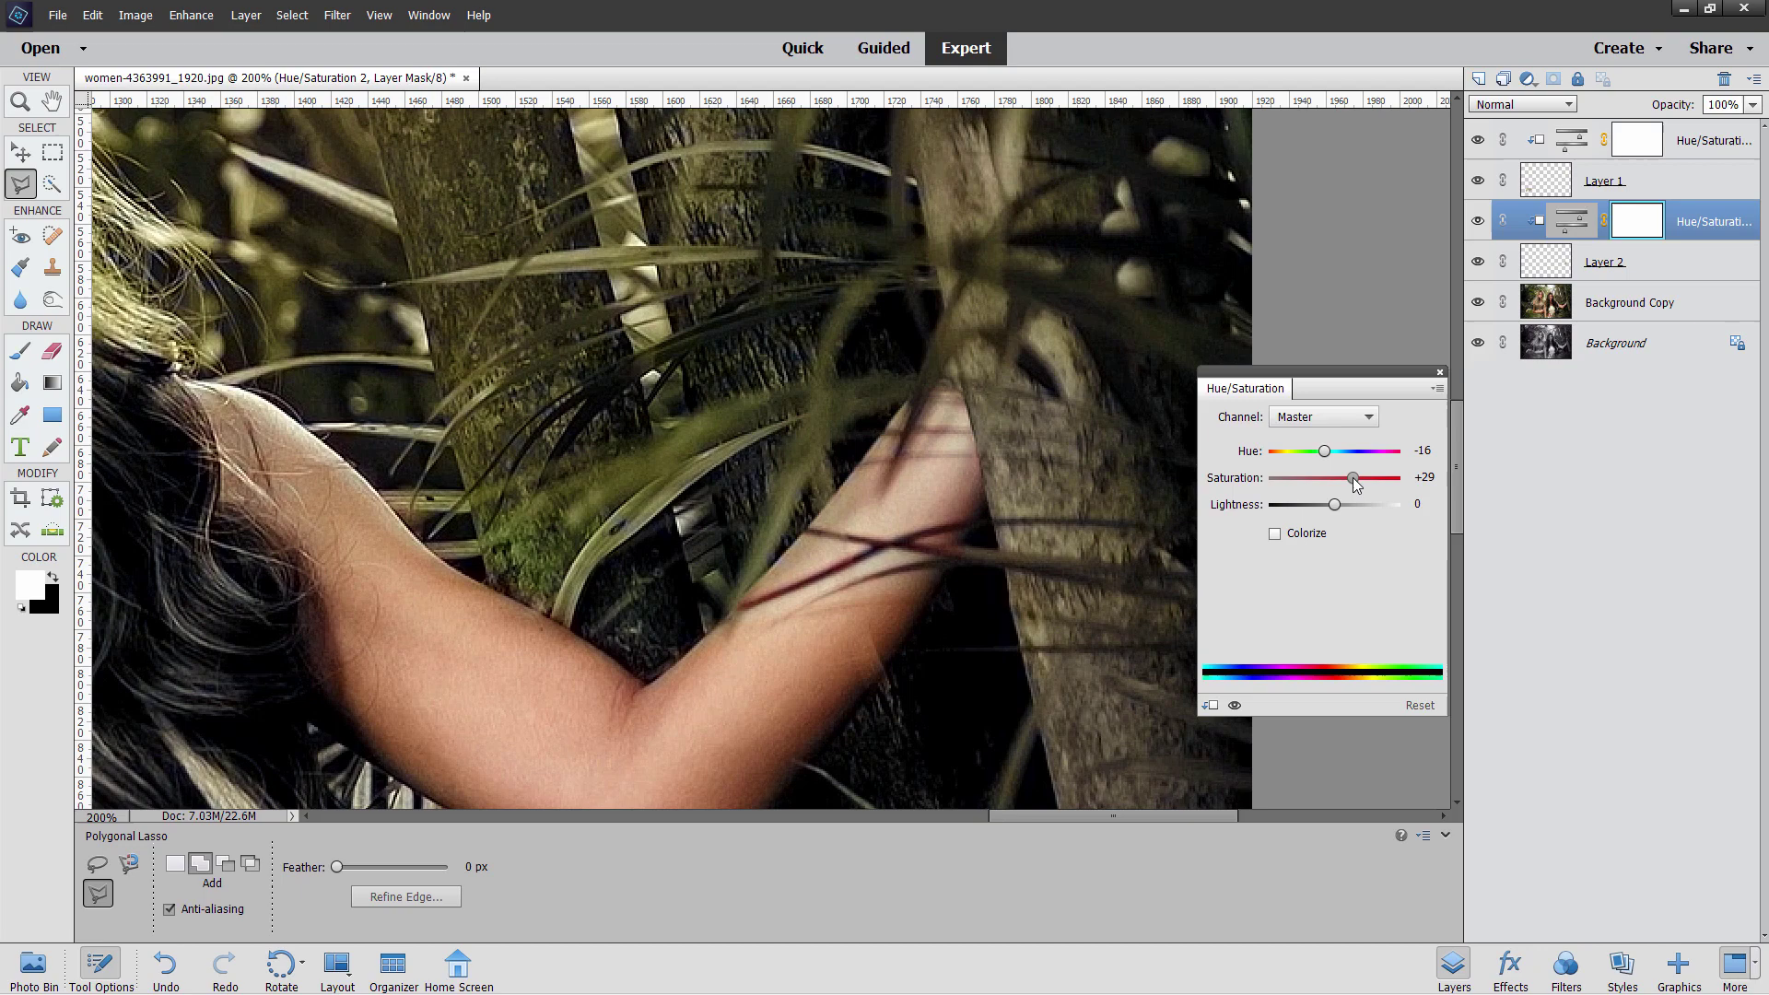
drag(1352, 477, 1351, 477)
click(1440, 373)
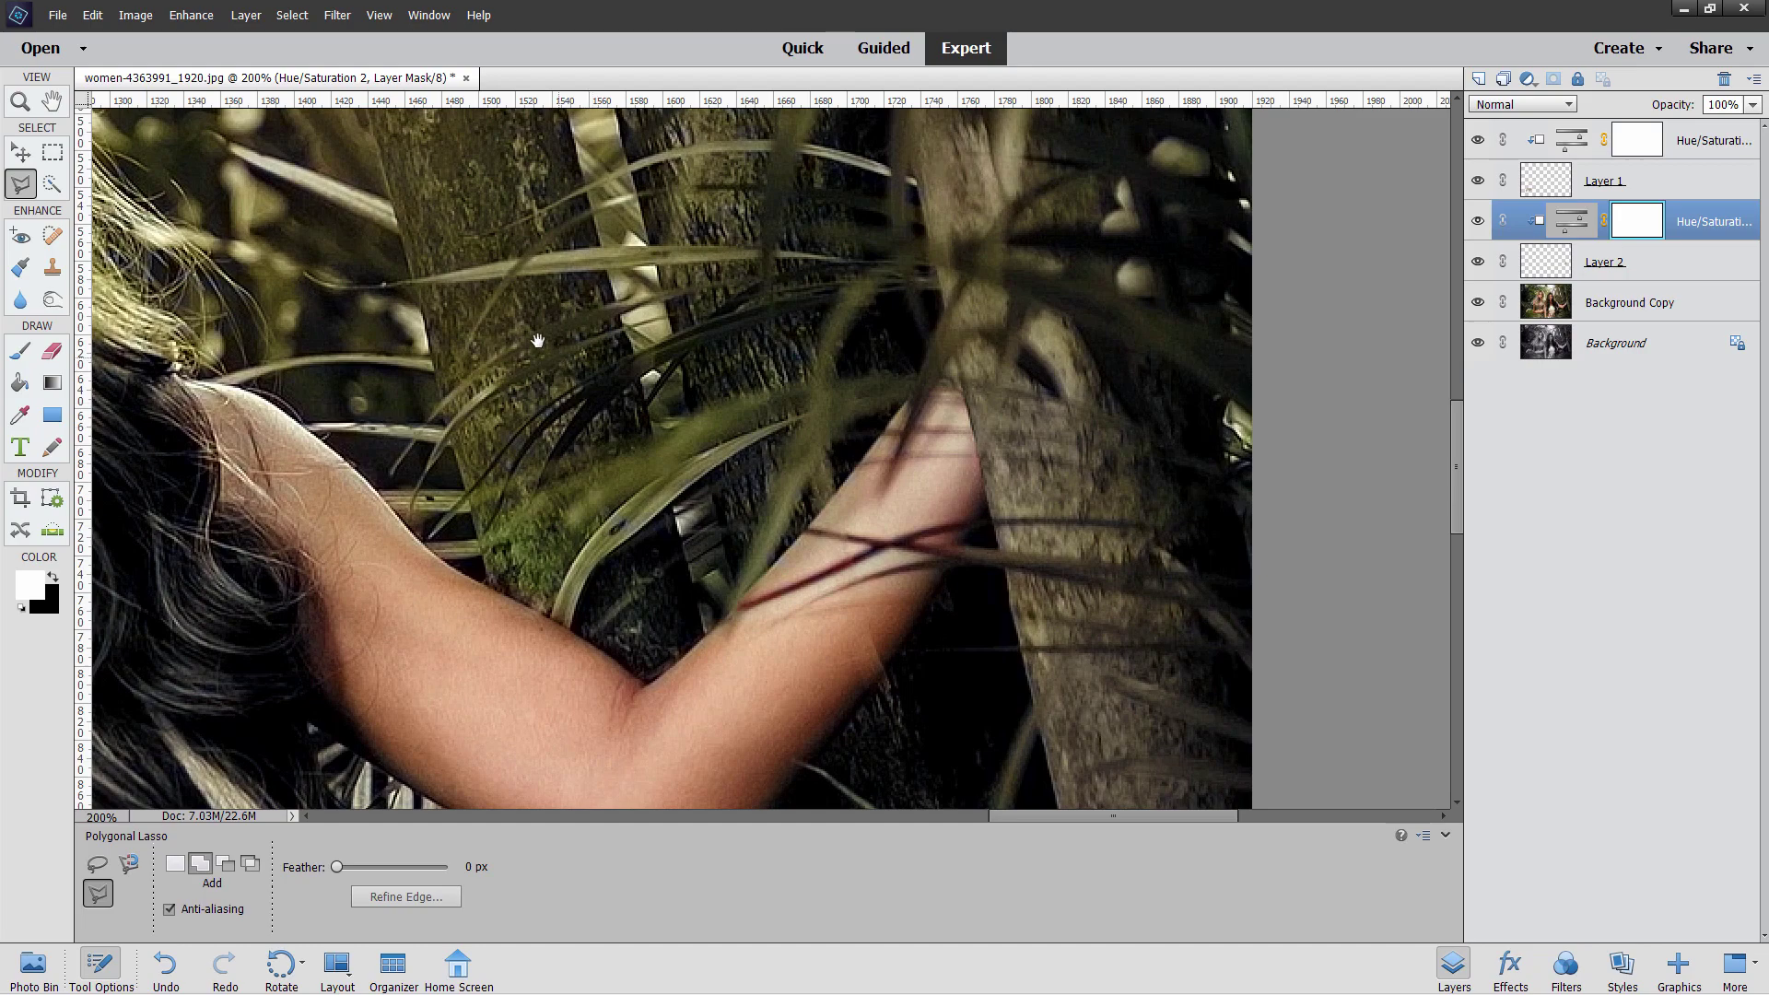
drag(575, 345, 1437, 635)
drag(461, 323, 1151, 505)
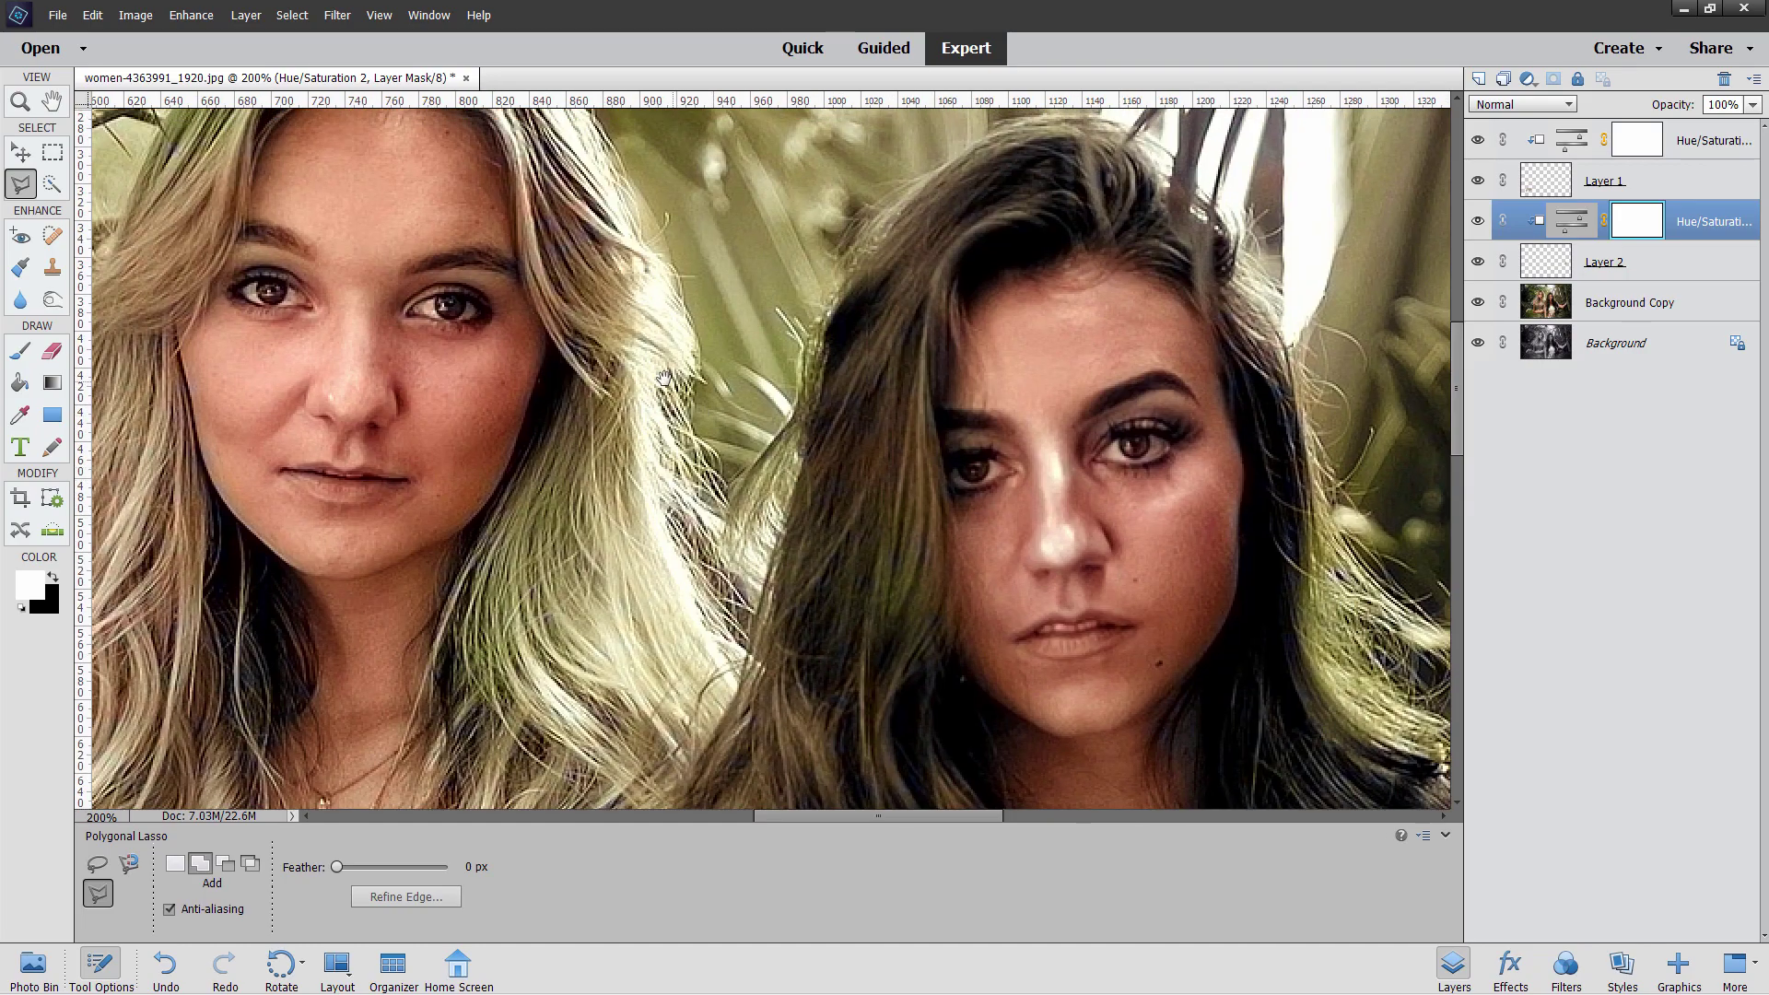
scroll(1150, 506, left, 5)
scroll(1150, 506, up, 2)
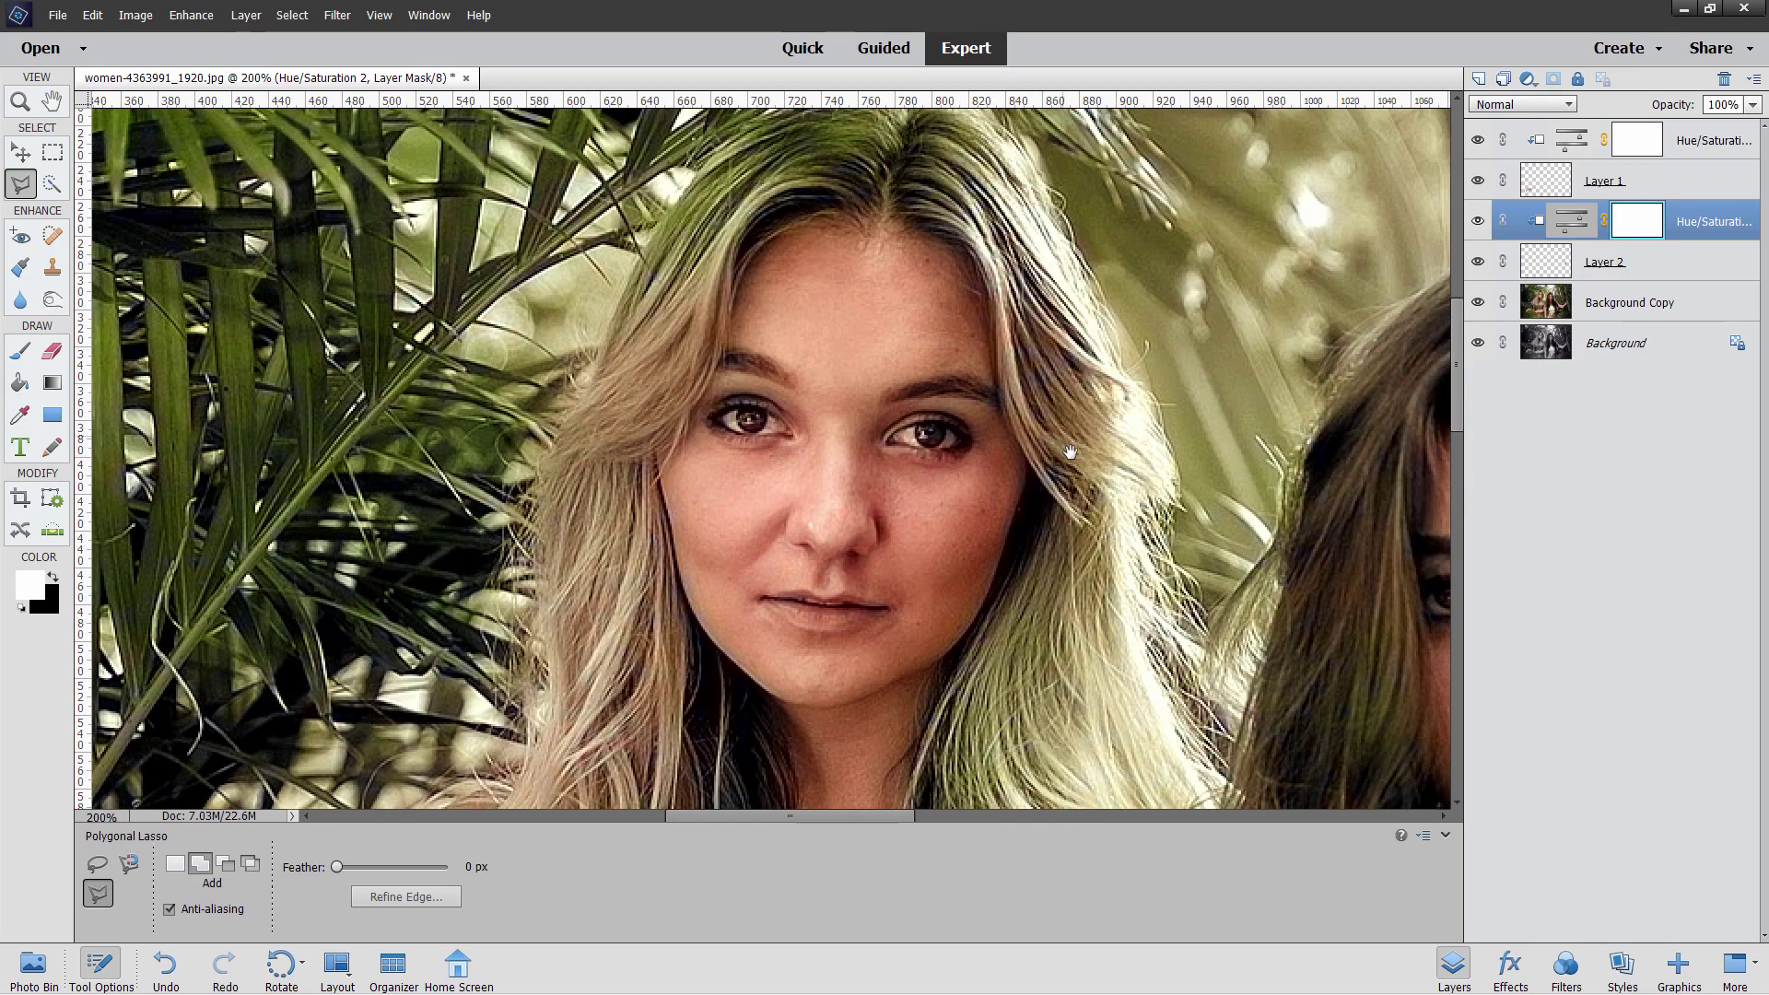
scroll(1070, 447, up, 3)
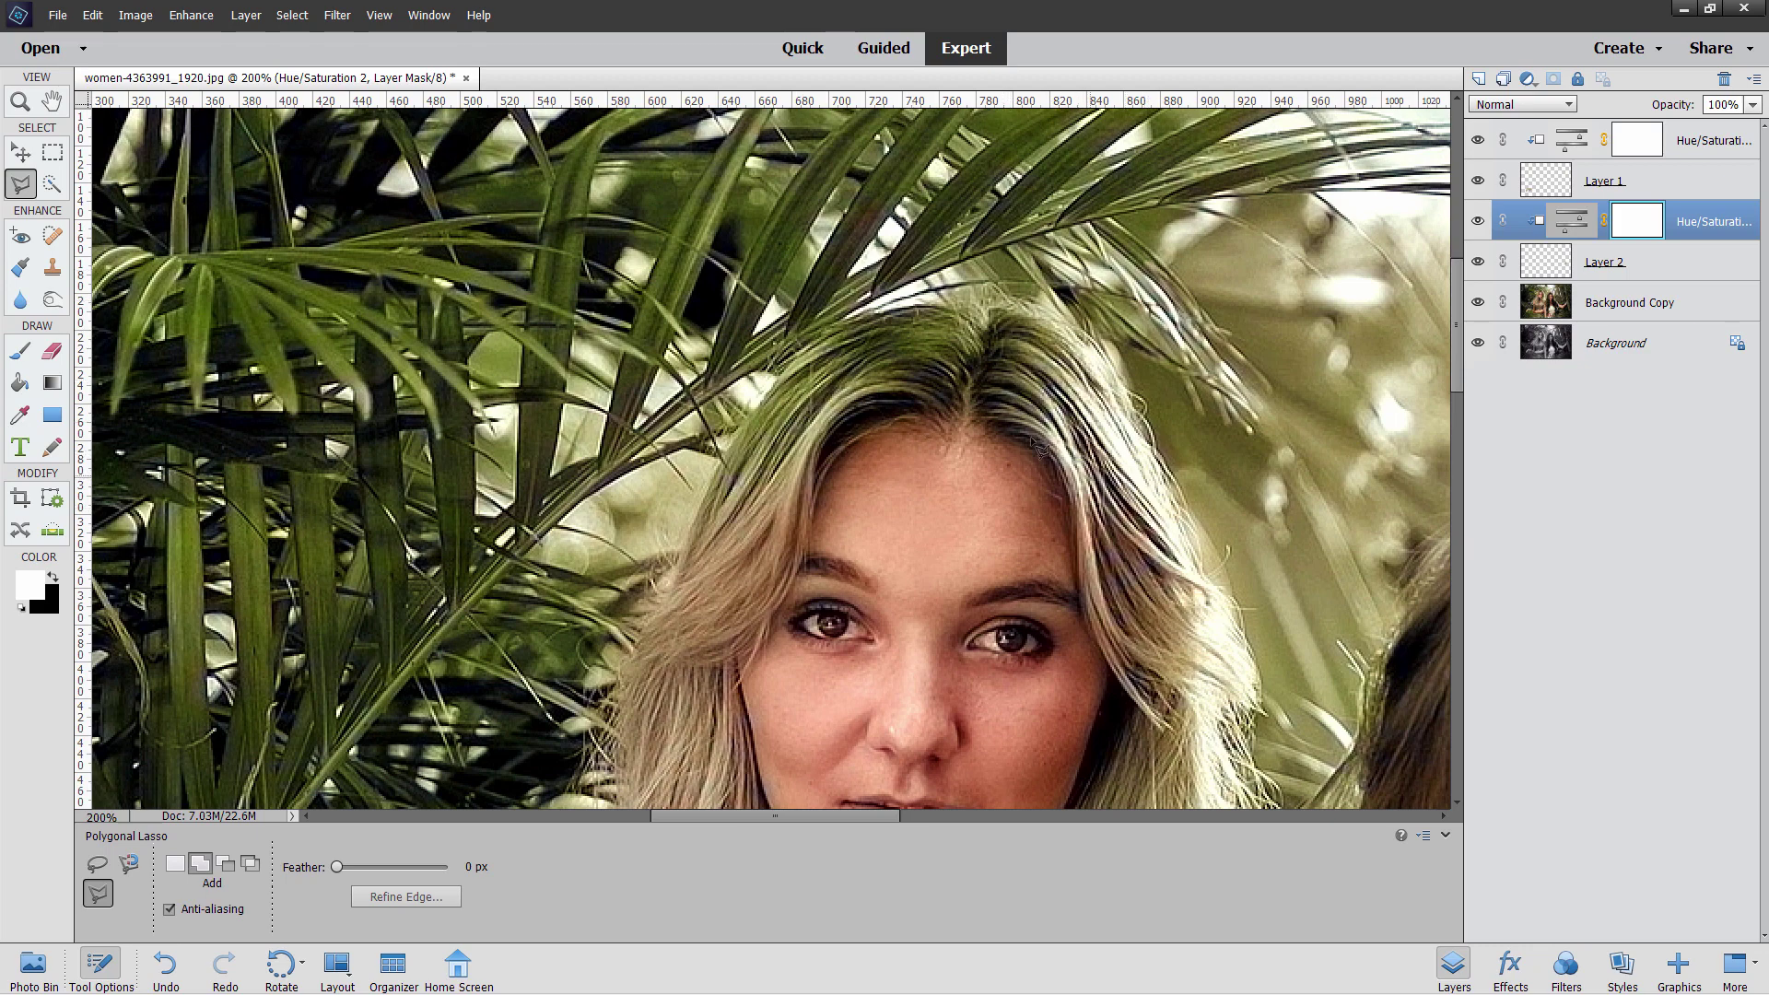
scroll(1089, 426, down, 1)
scroll(1089, 425, right, 1)
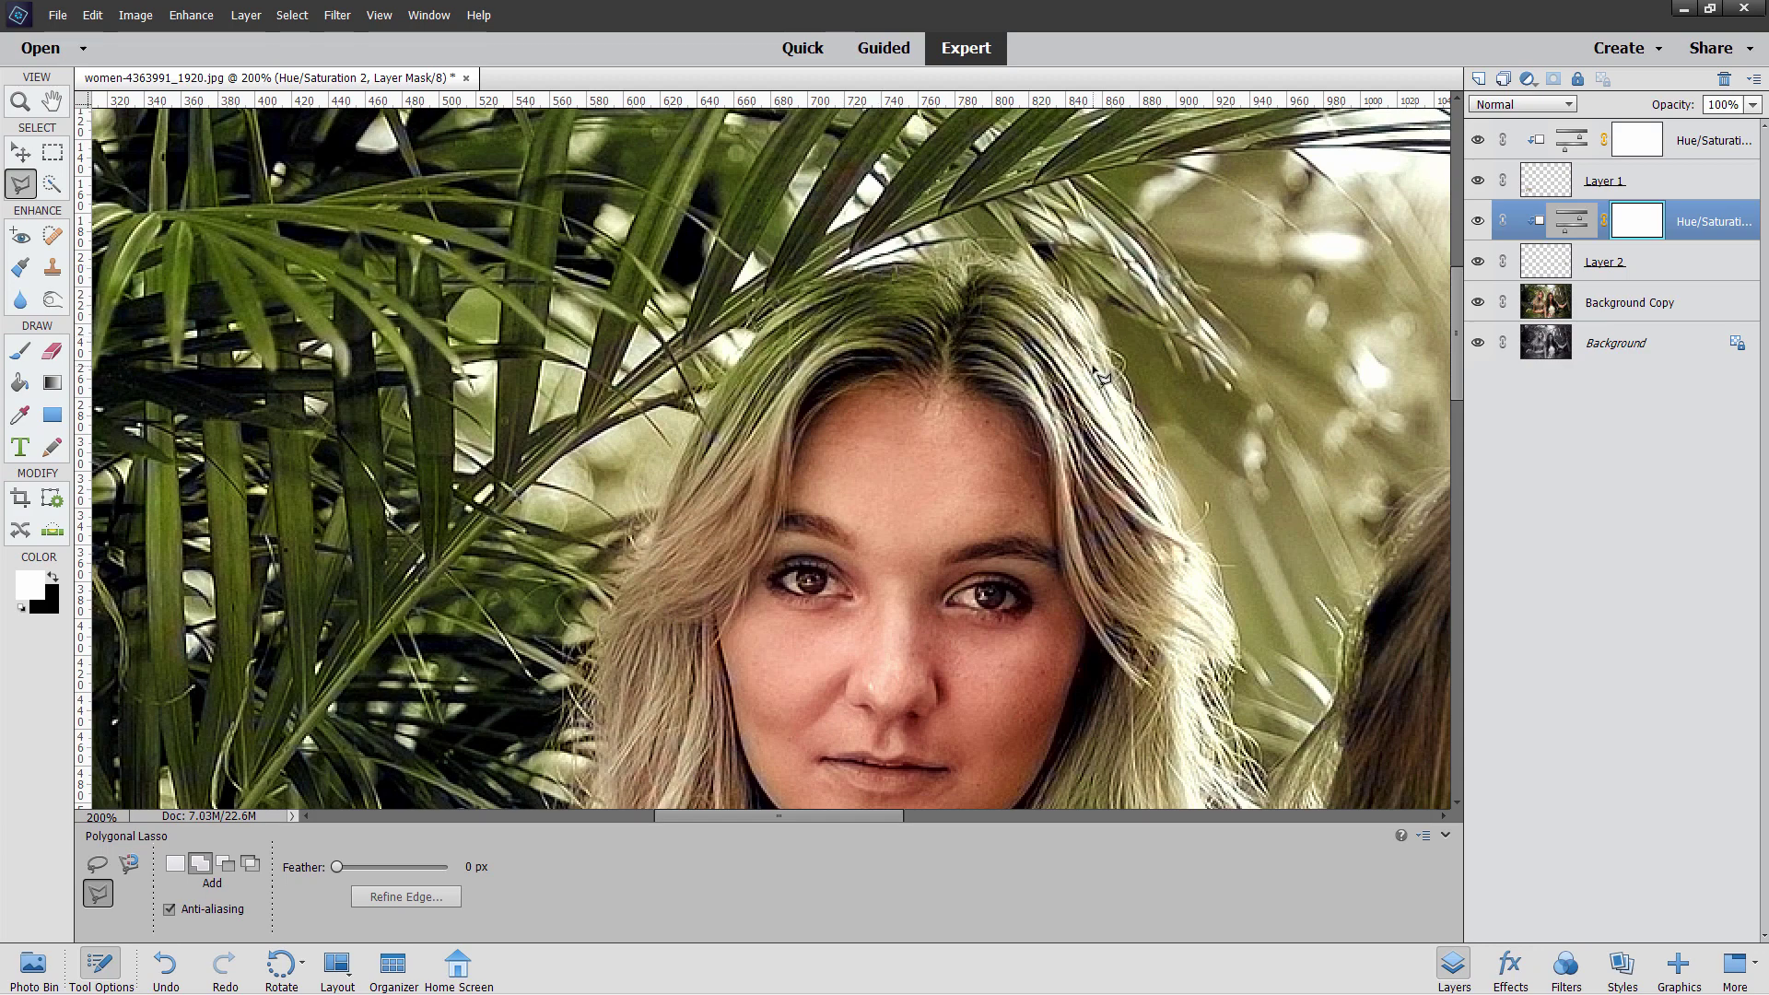
Step: On the Background Copy layer, trace a closed polygonal outline around the greenish hair on the left of her head
click(1619, 304)
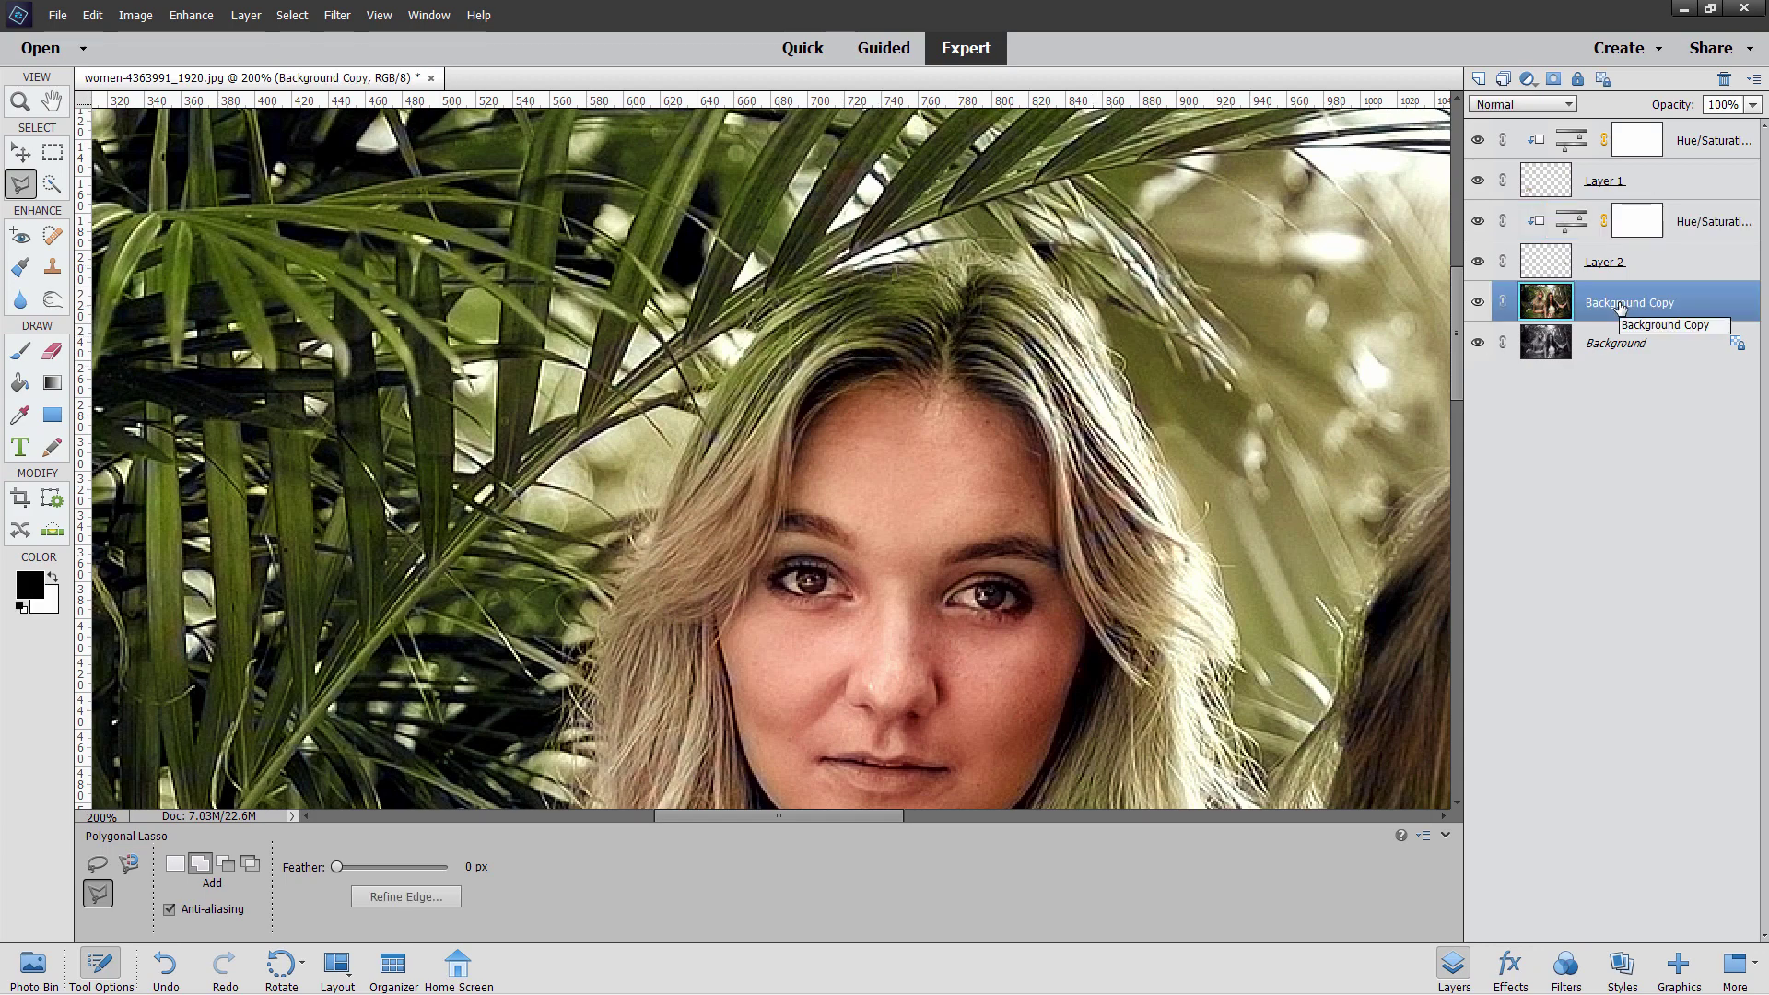
click(628, 578)
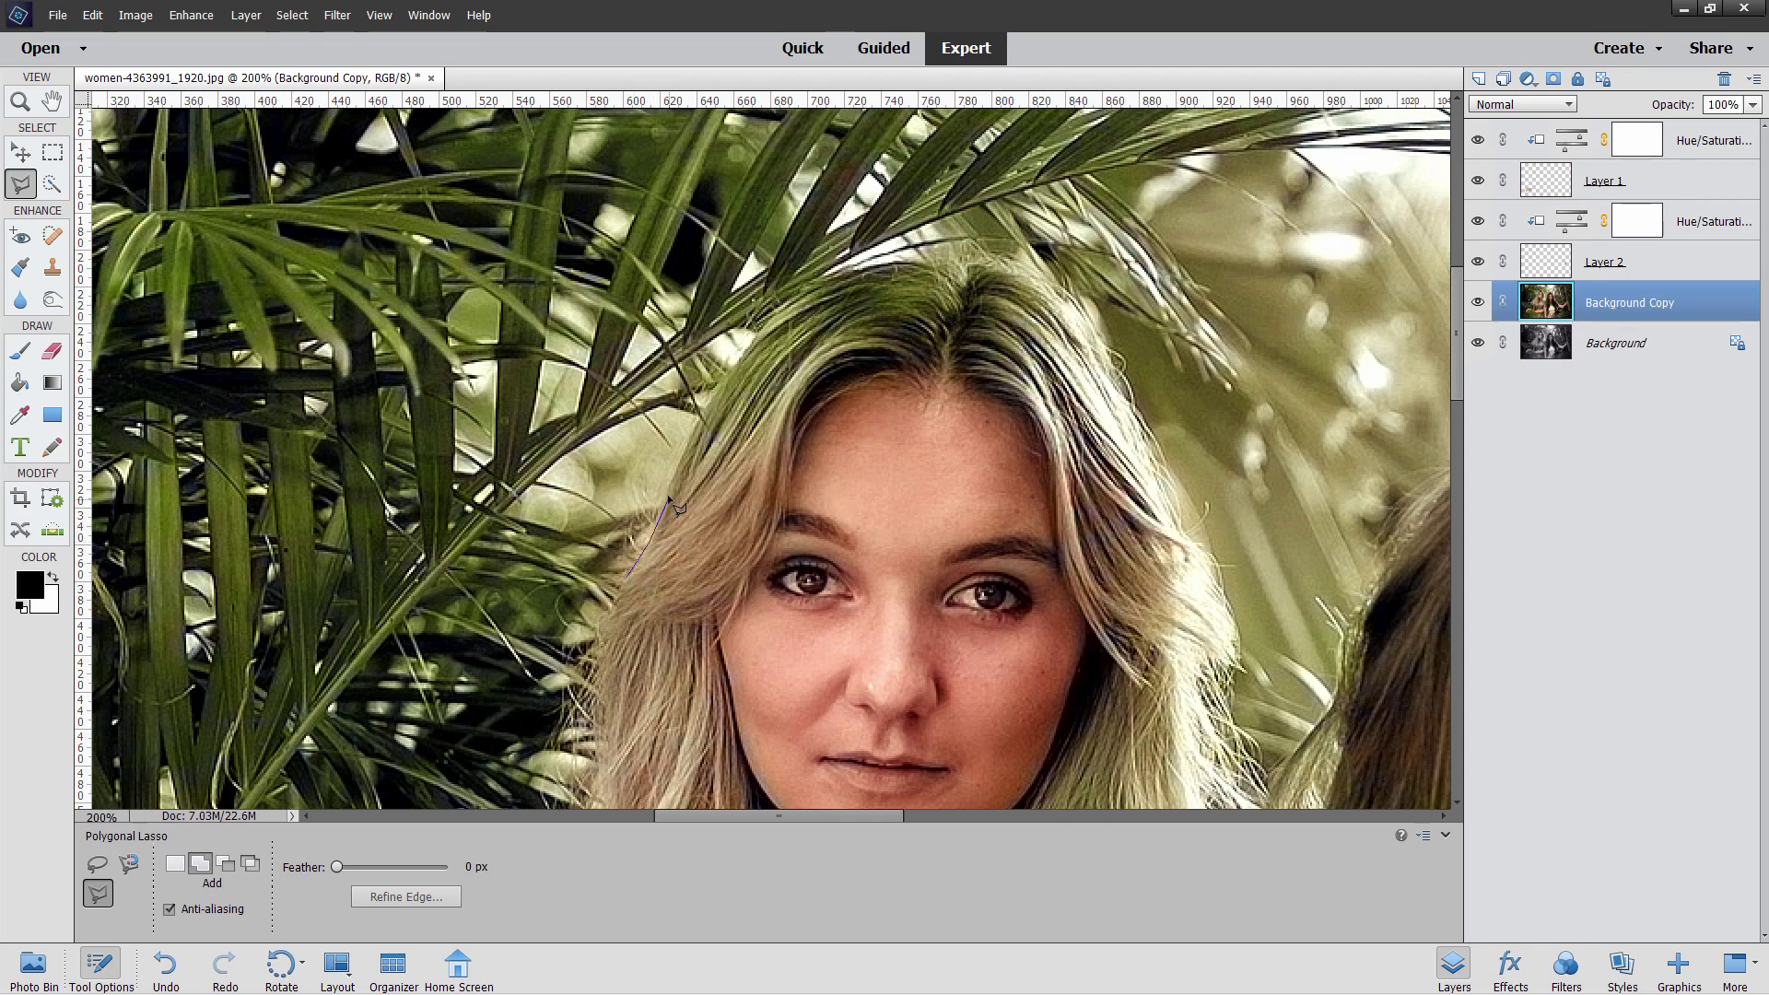
click(694, 432)
click(898, 263)
click(992, 259)
click(1085, 315)
click(1126, 379)
click(1185, 537)
click(931, 376)
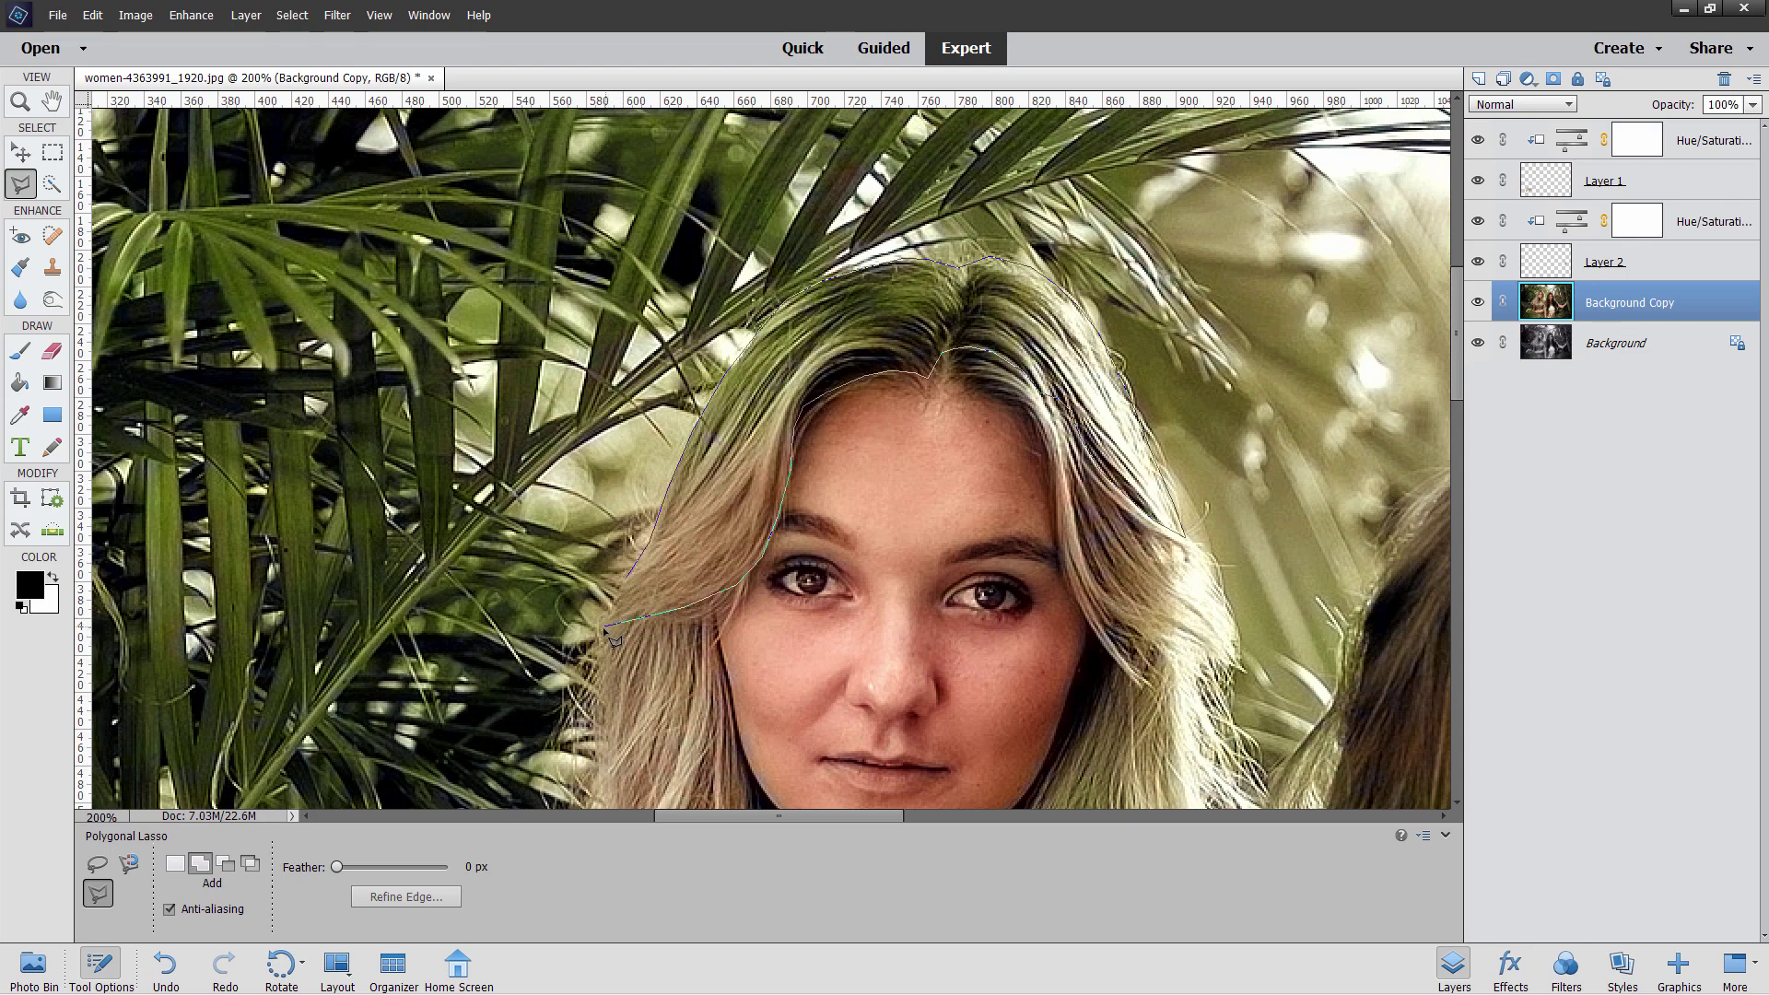
click(628, 580)
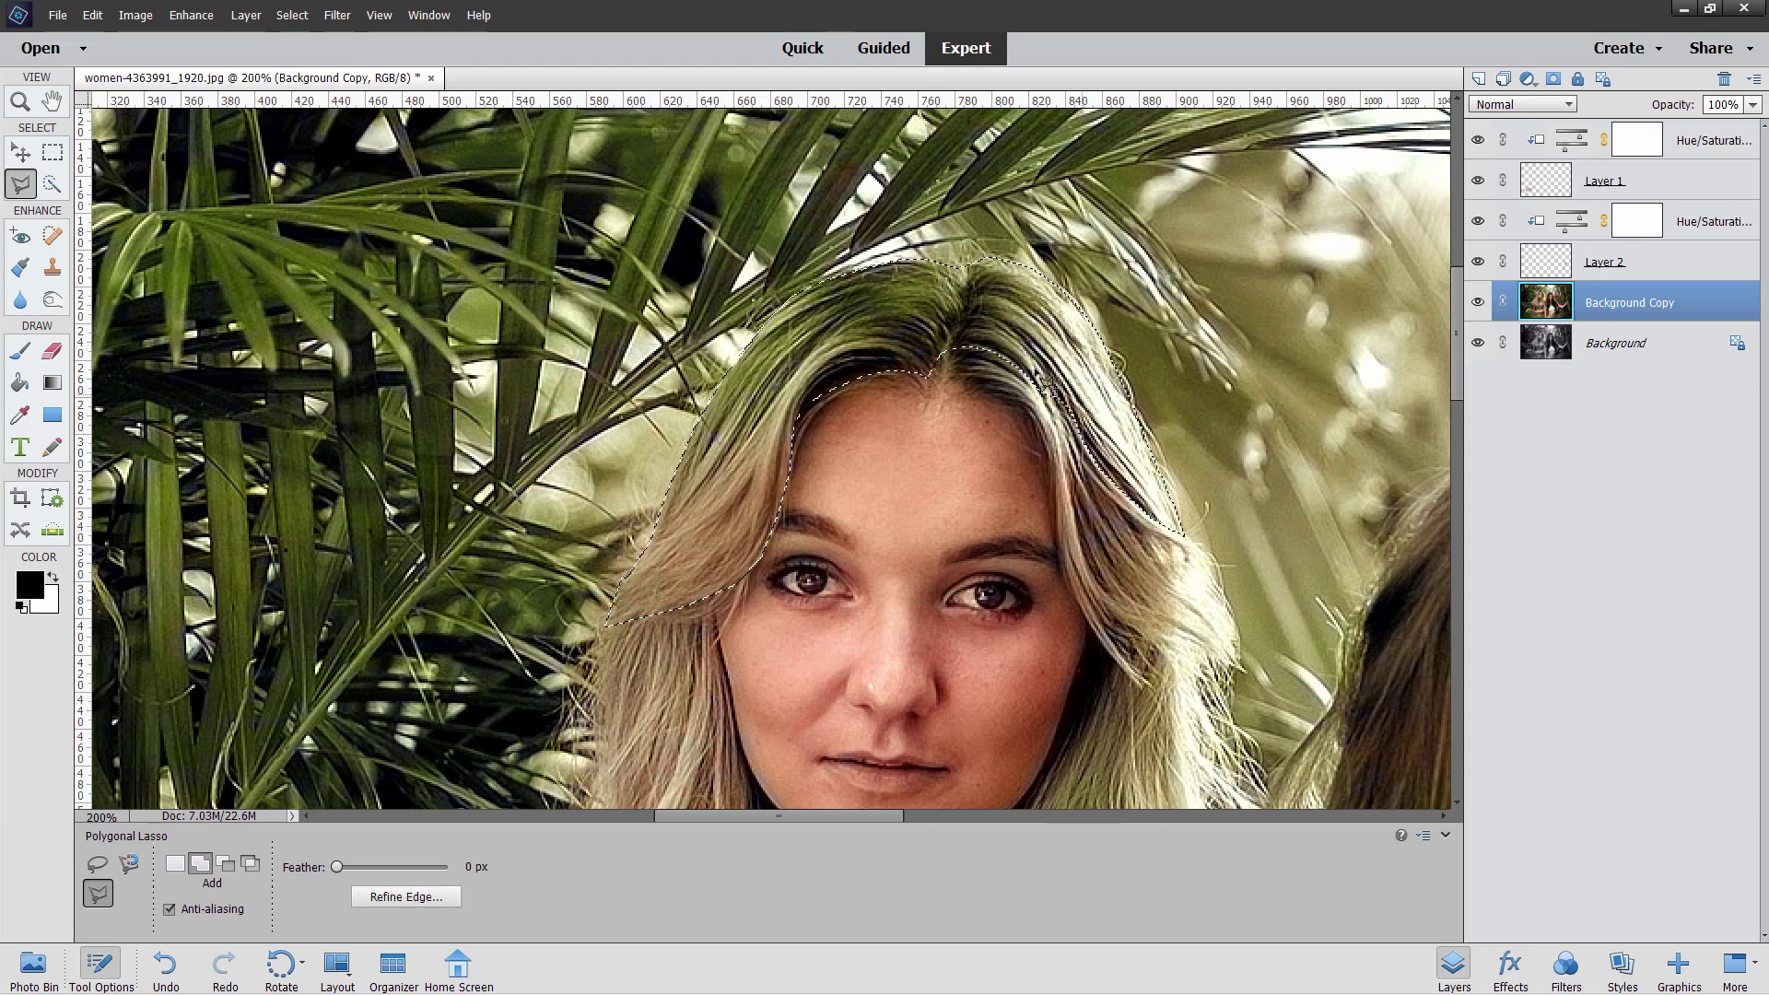
Step: Copy the outlined hair to Layer 3 and add a Hue/Saturation adjustment layer clipped to it
click(242, 18)
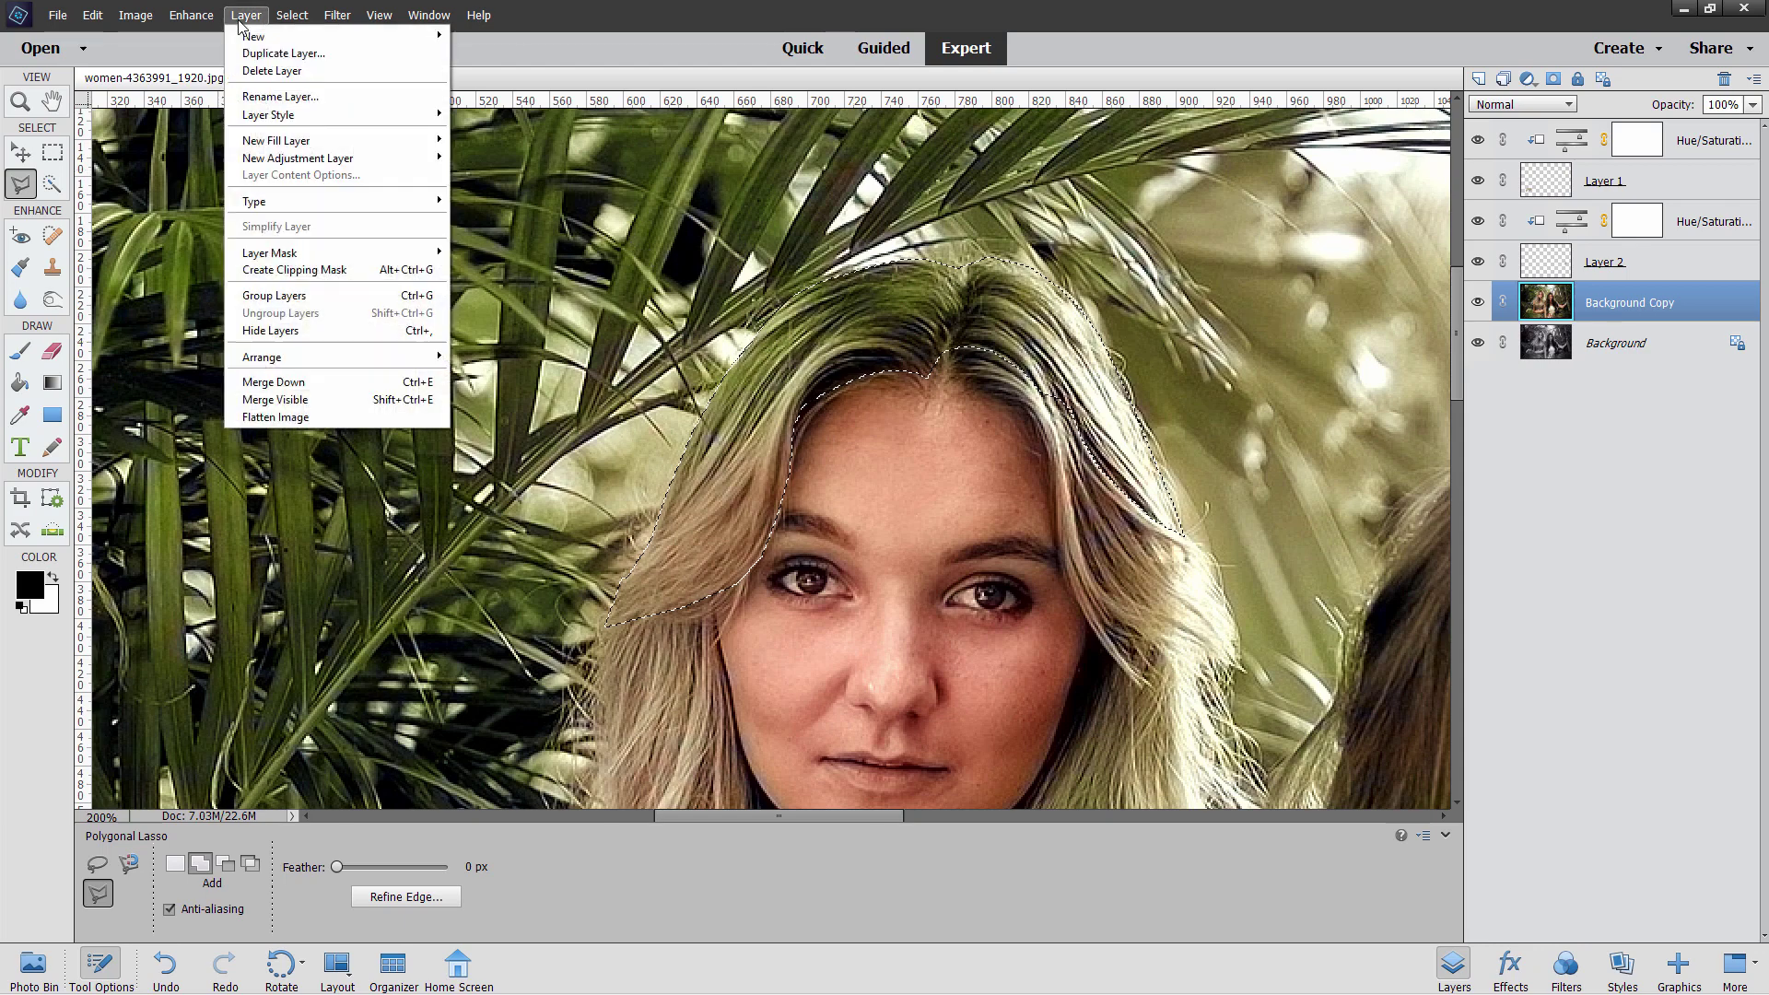
mouse_move(276, 36)
click(552, 115)
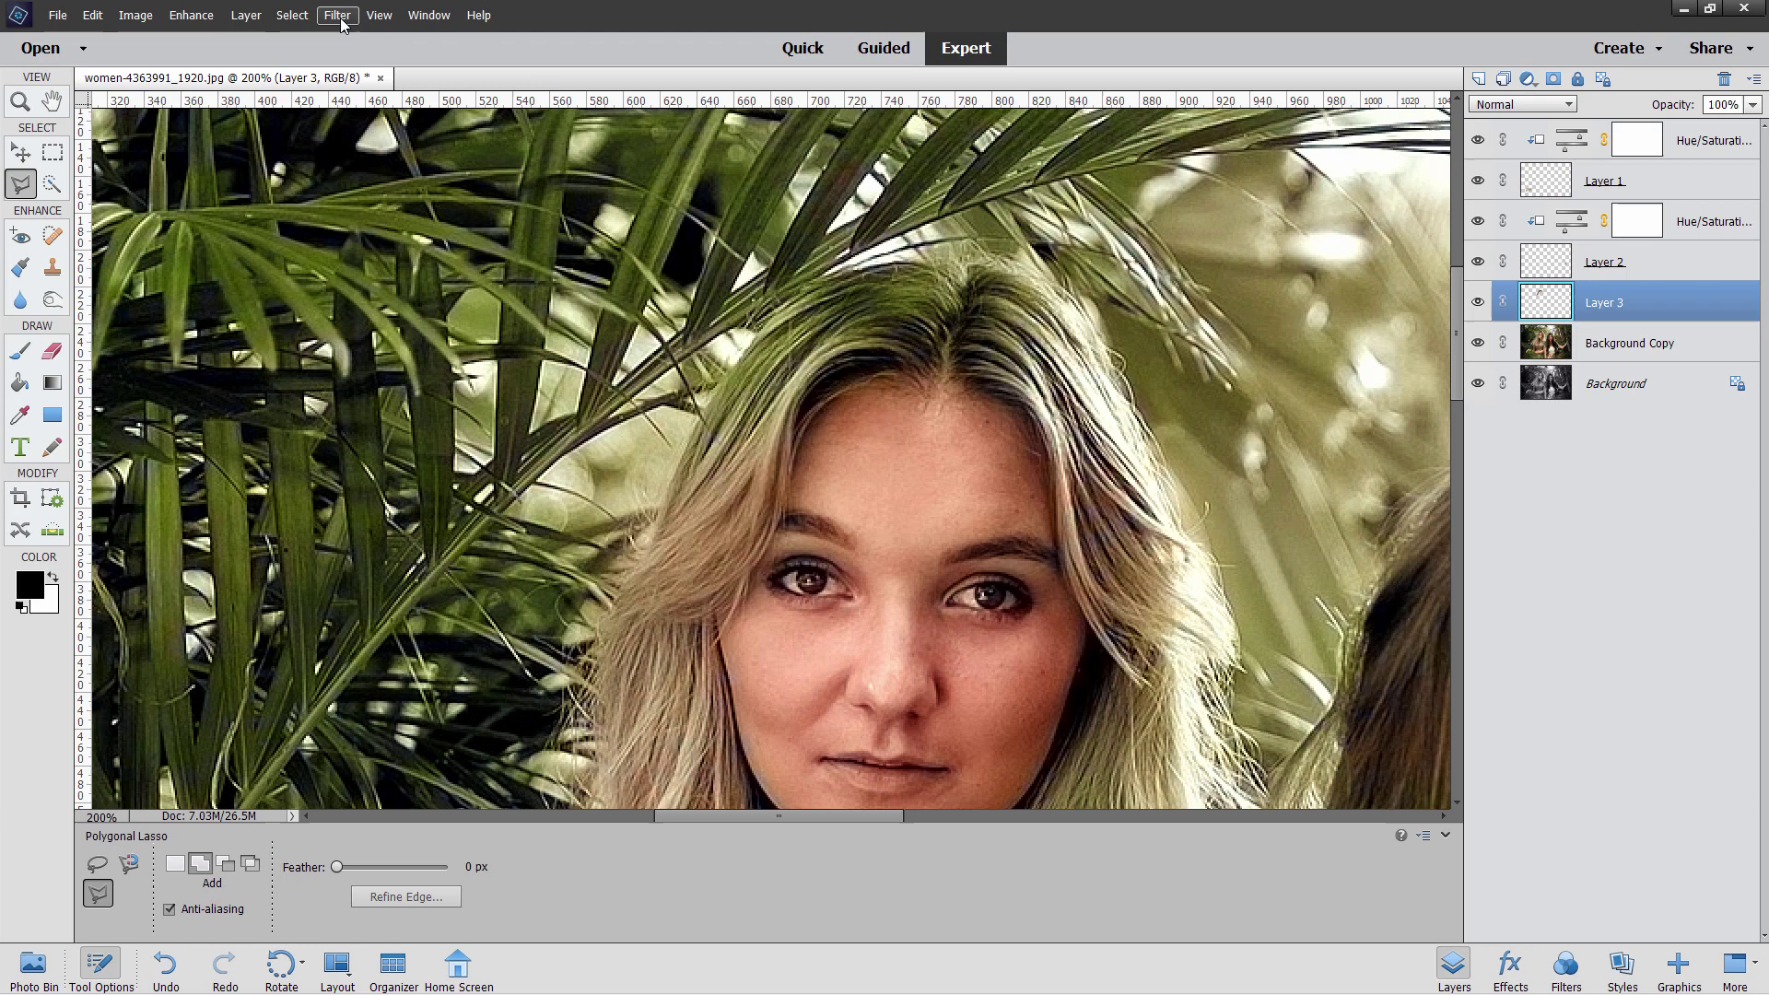
click(245, 16)
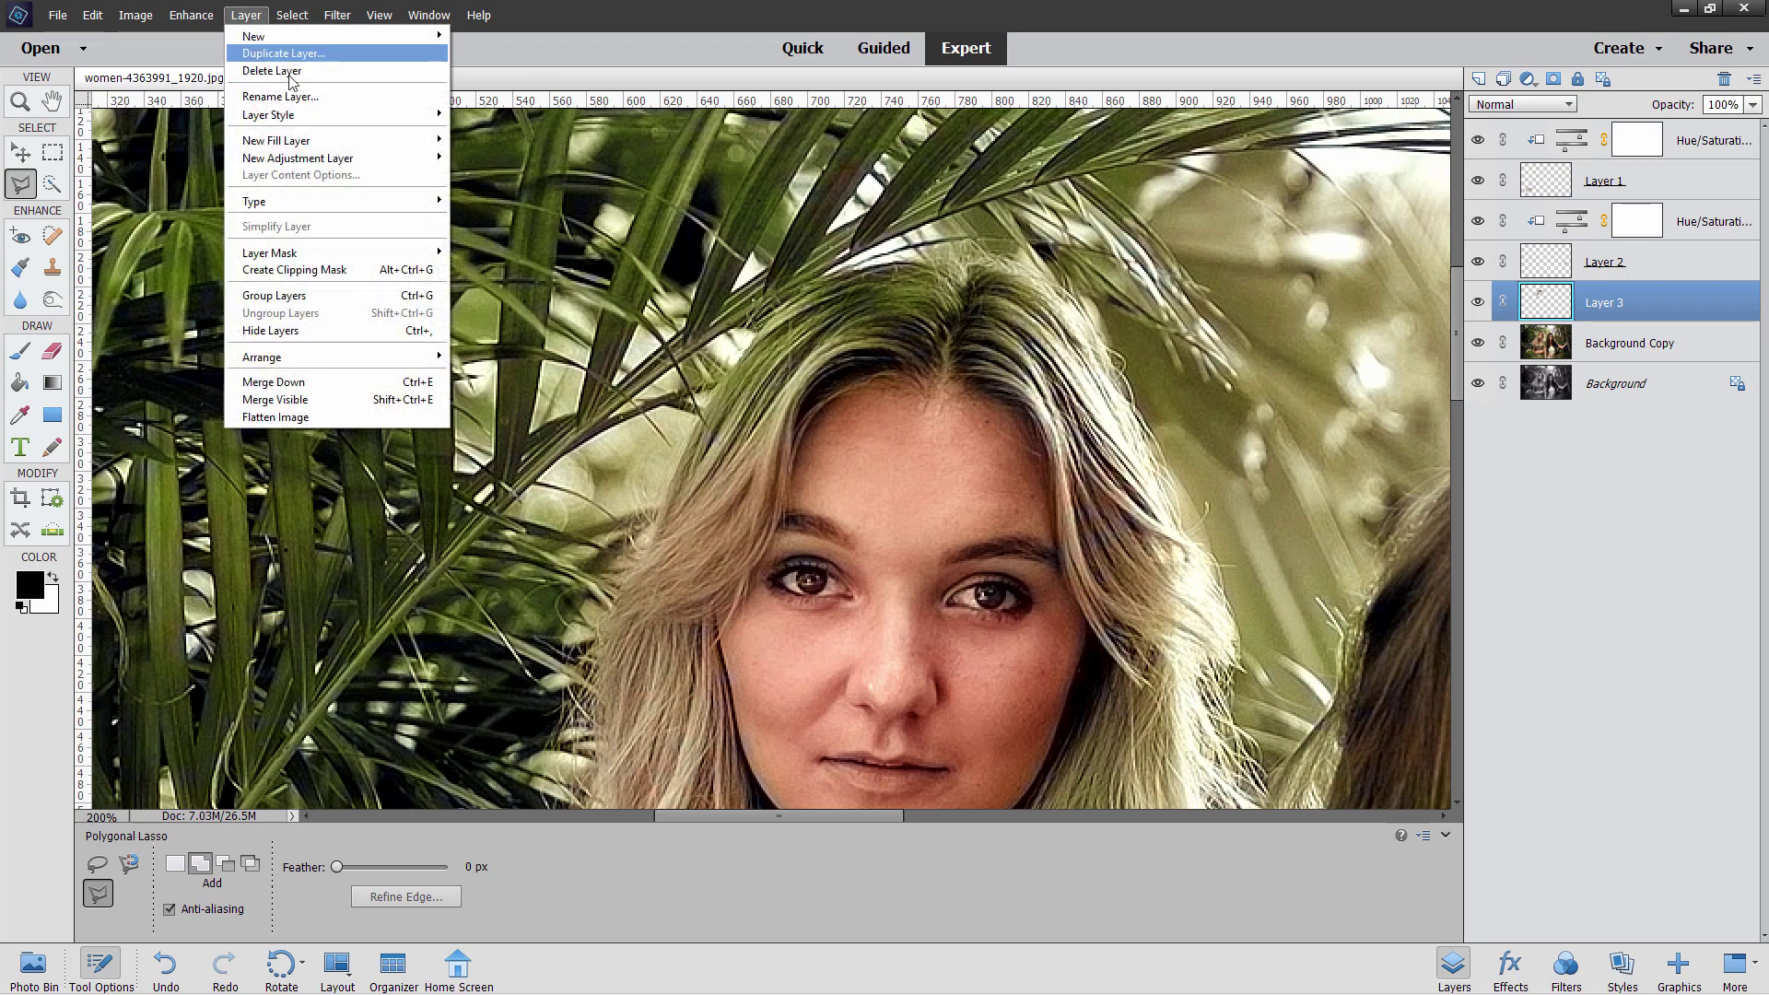
mouse_move(316, 160)
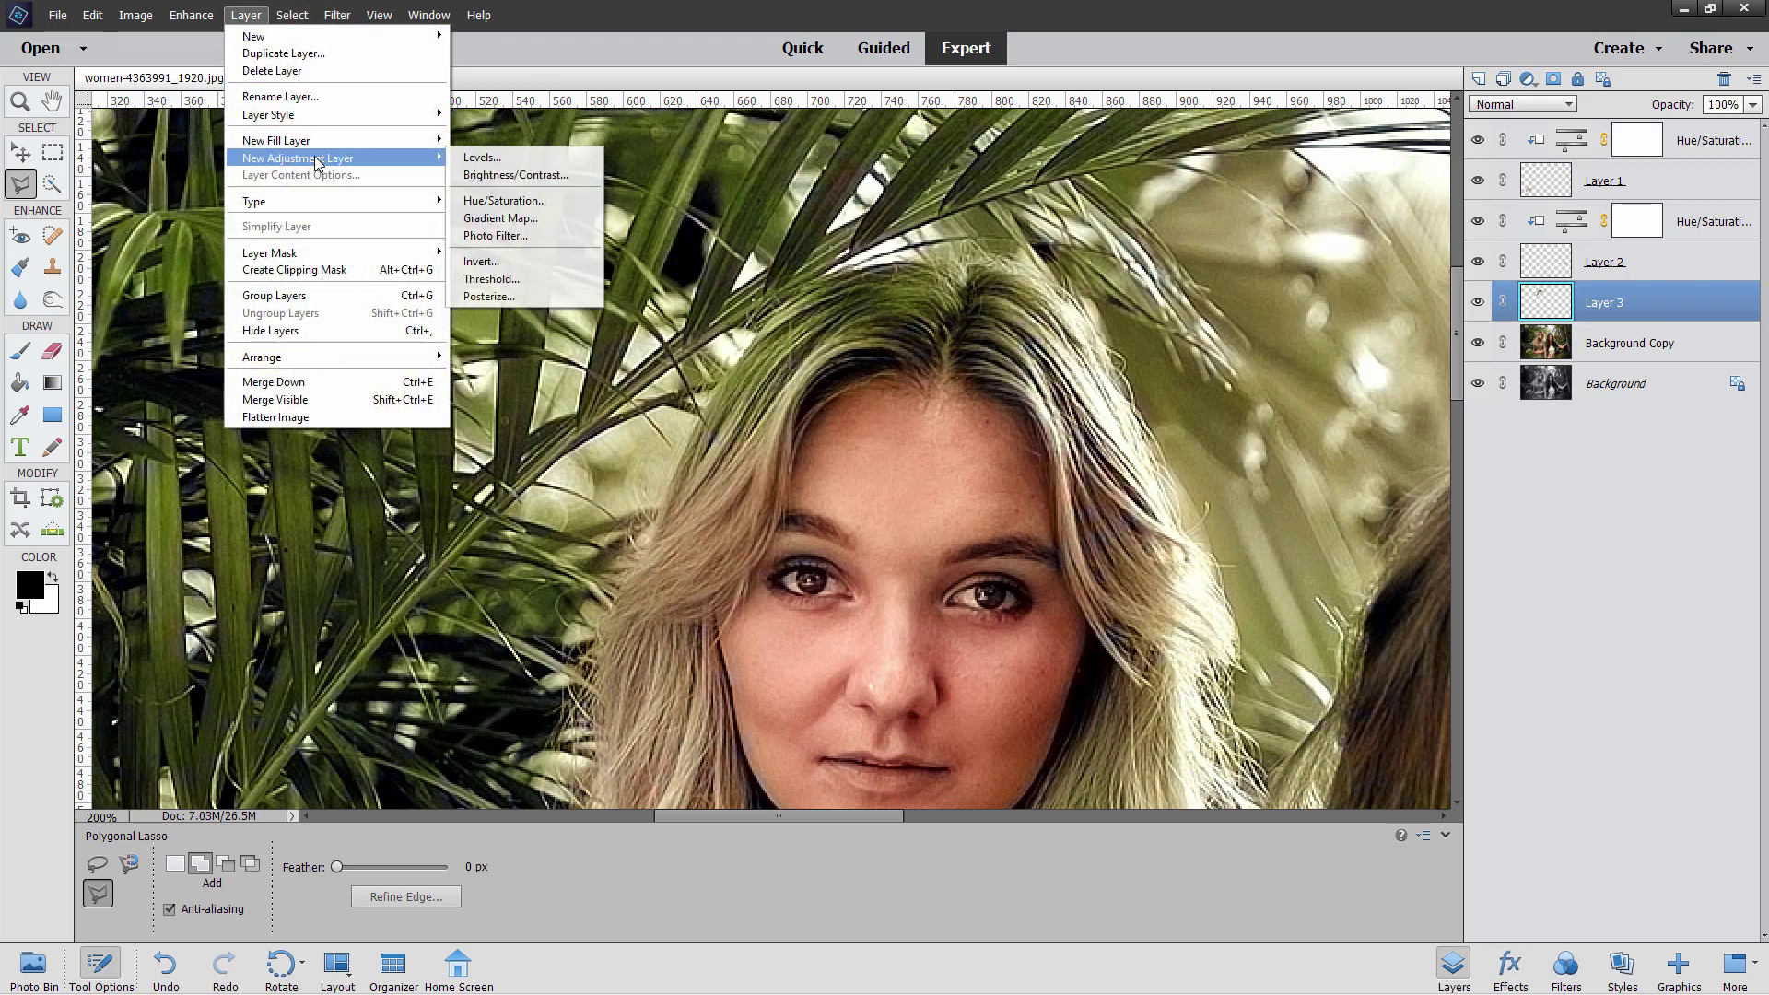
click(547, 201)
click(846, 315)
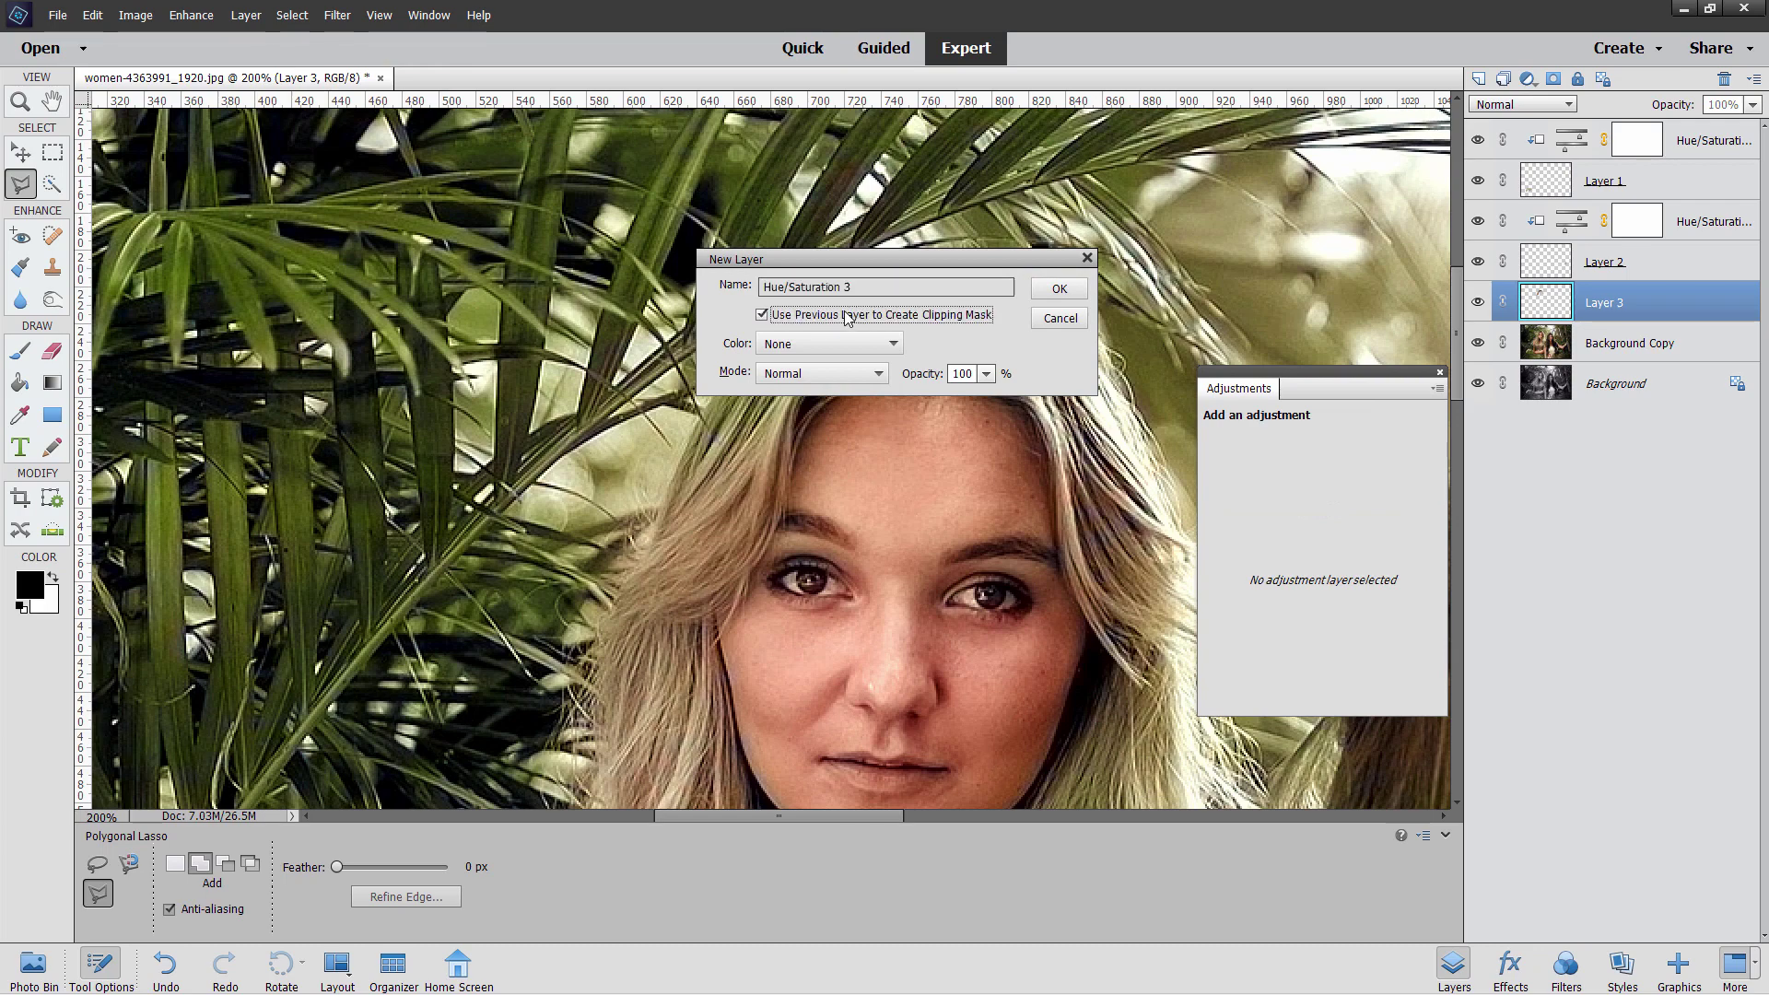
key(Return)
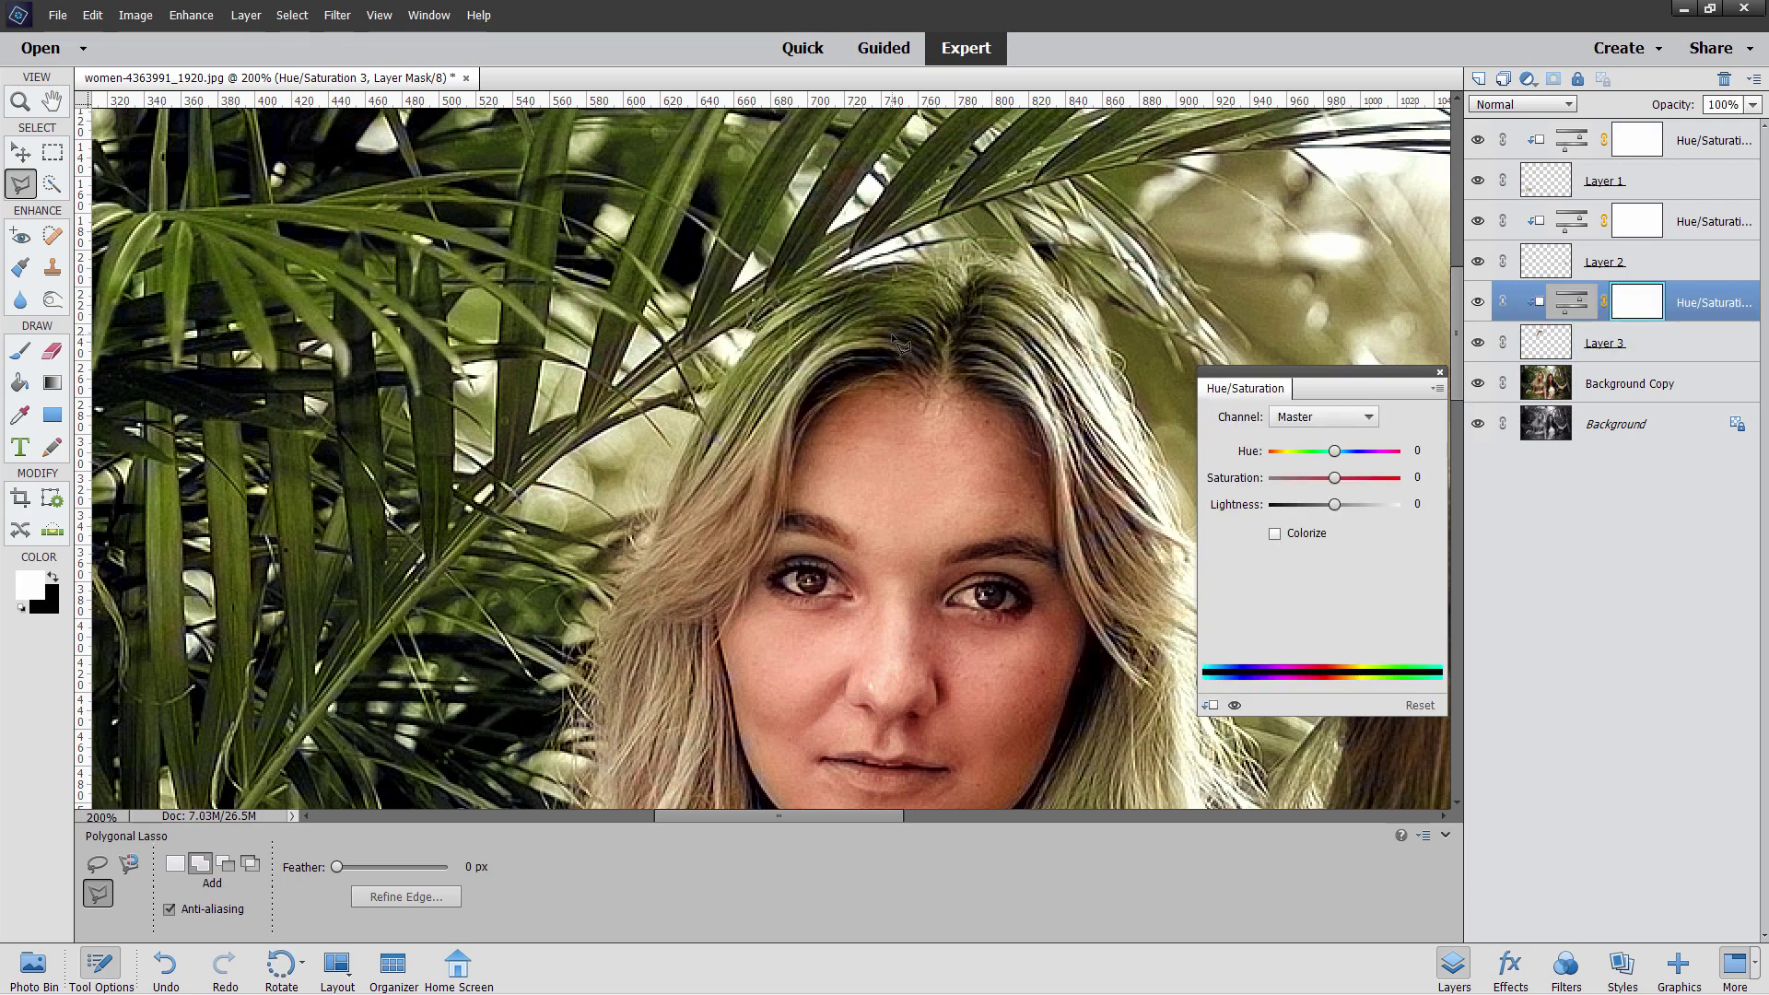
Step: Reduce the Greens and Cyans saturation to -100 to strip the green cast
click(1367, 418)
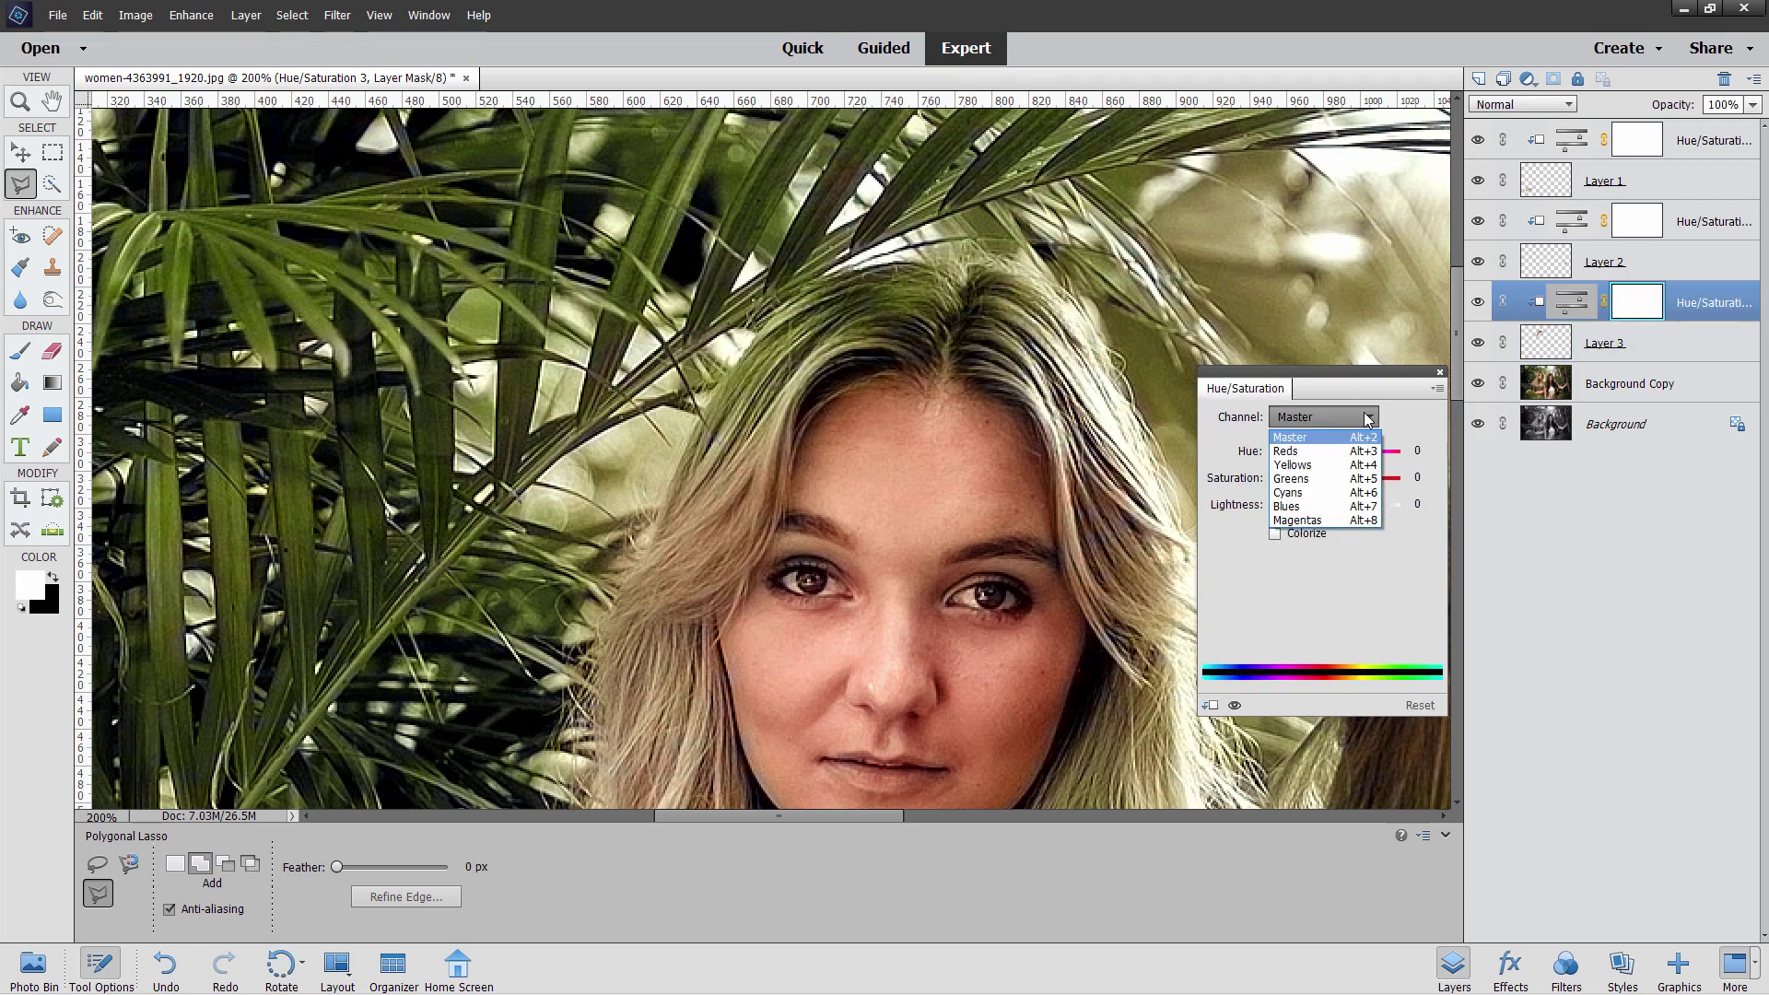
click(1316, 480)
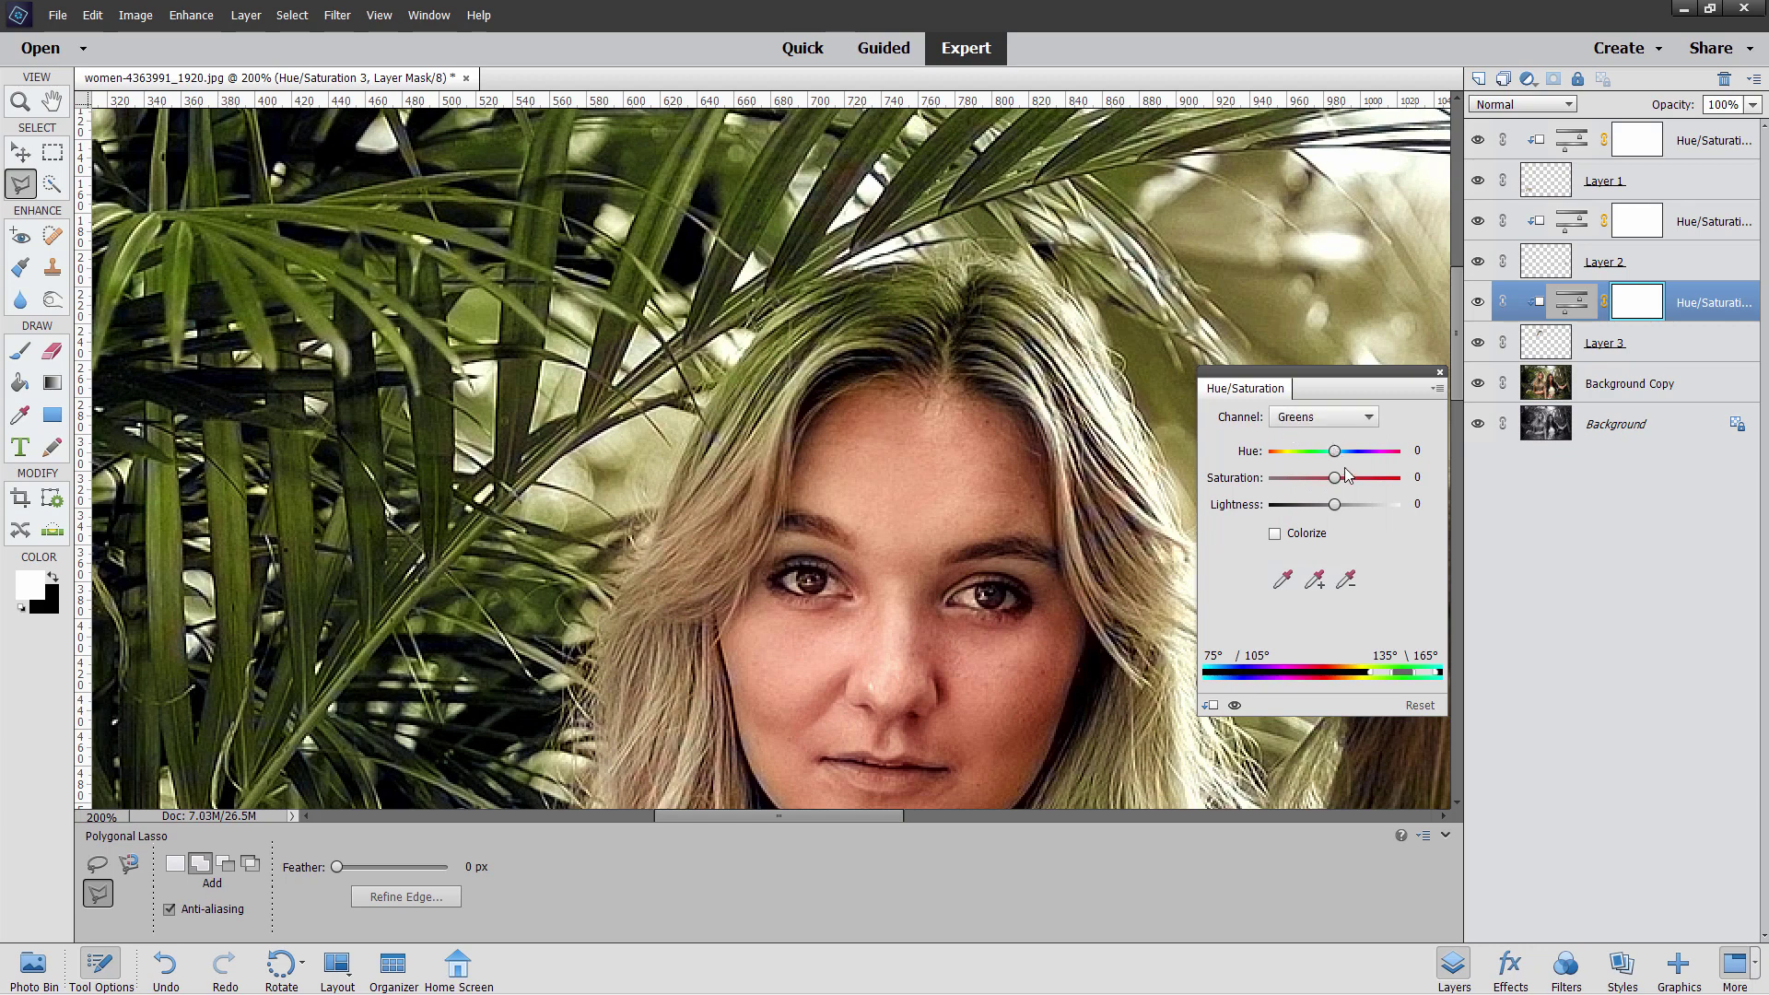
mouse_move(1335, 483)
mouse_down()
mouse_move(1263, 481)
mouse_move(1334, 484)
mouse_up()
click(1402, 477)
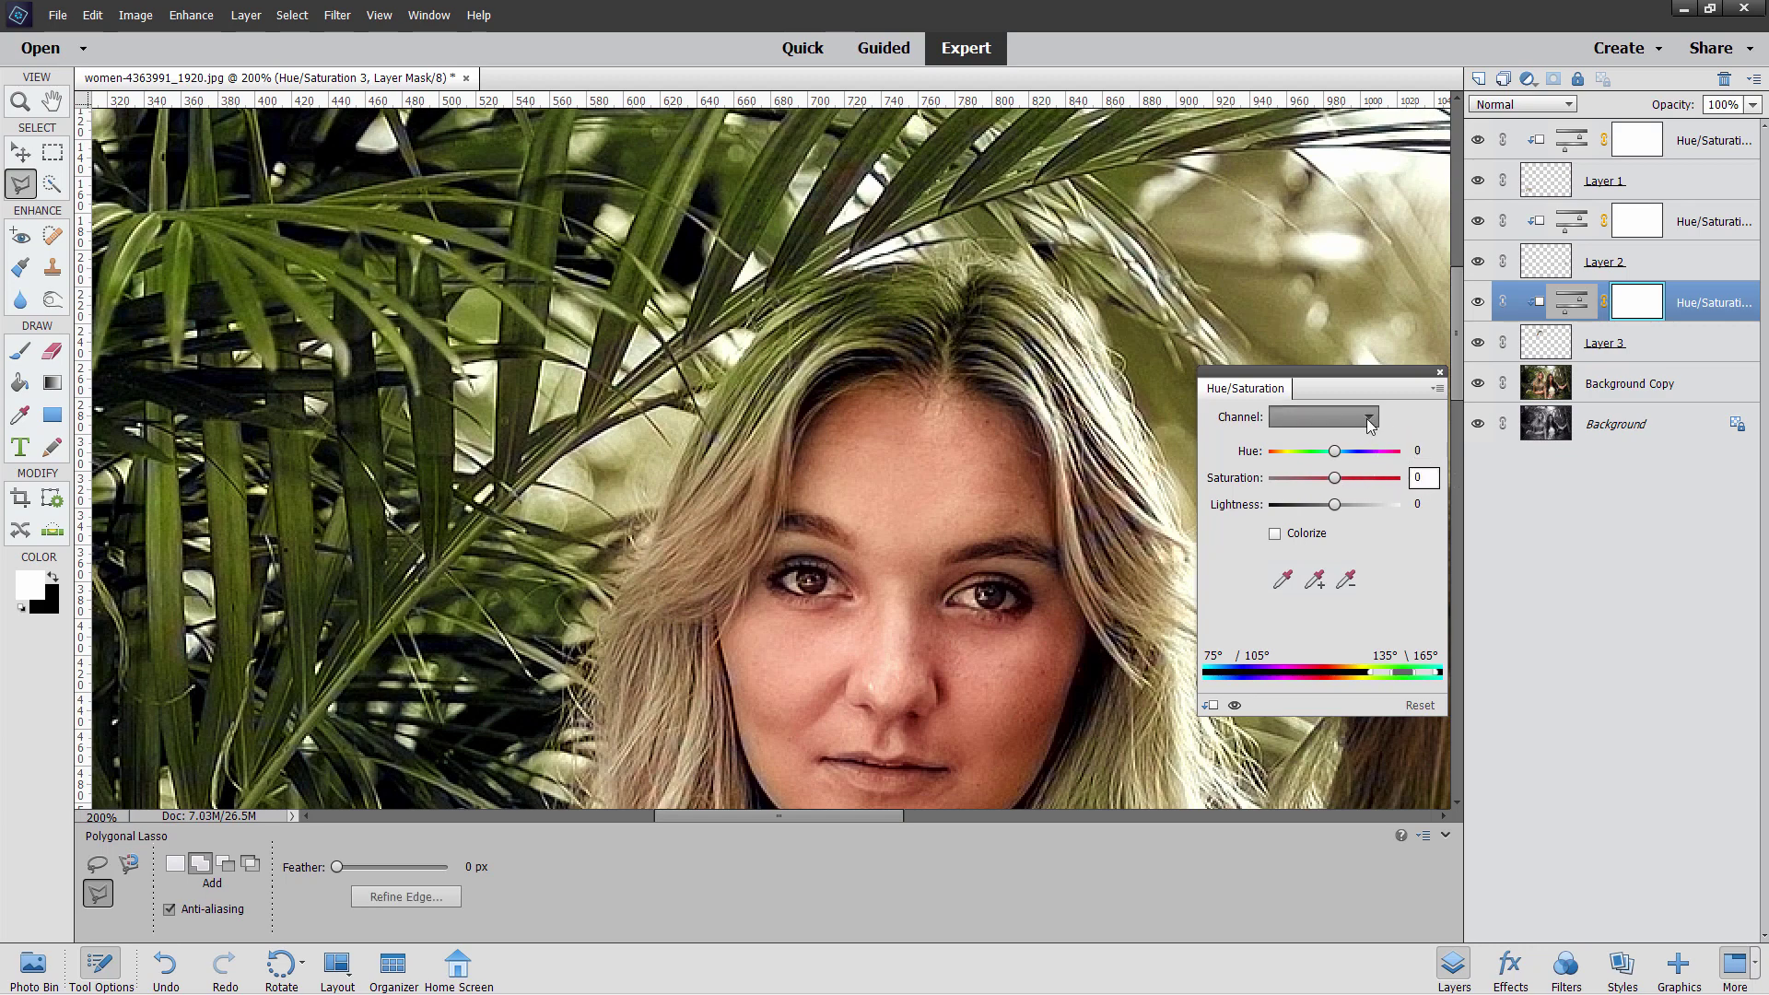
click(1323, 416)
click(1310, 497)
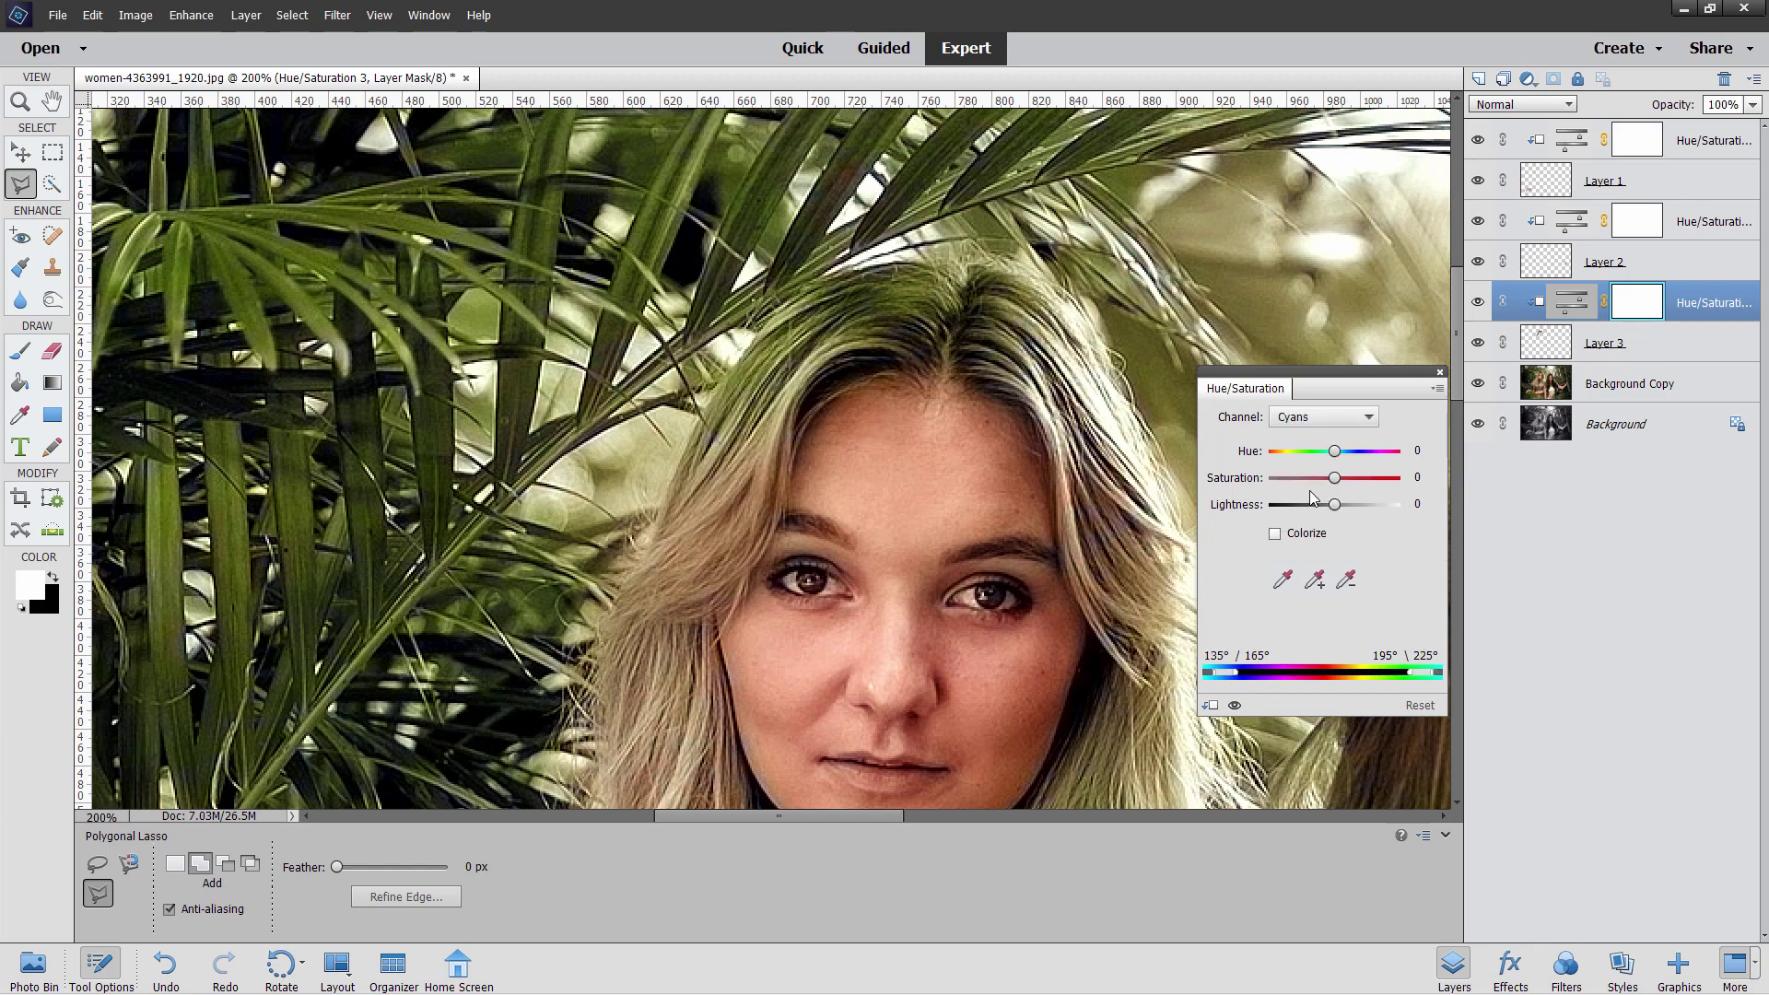
mouse_move(1336, 483)
mouse_down()
mouse_move(1258, 488)
mouse_move(1336, 486)
mouse_up()
Step: Set the Master hue to -22 and saturation to -4 to turn the hair pink
click(1368, 417)
click(1333, 437)
drag(1336, 458, 1321, 458)
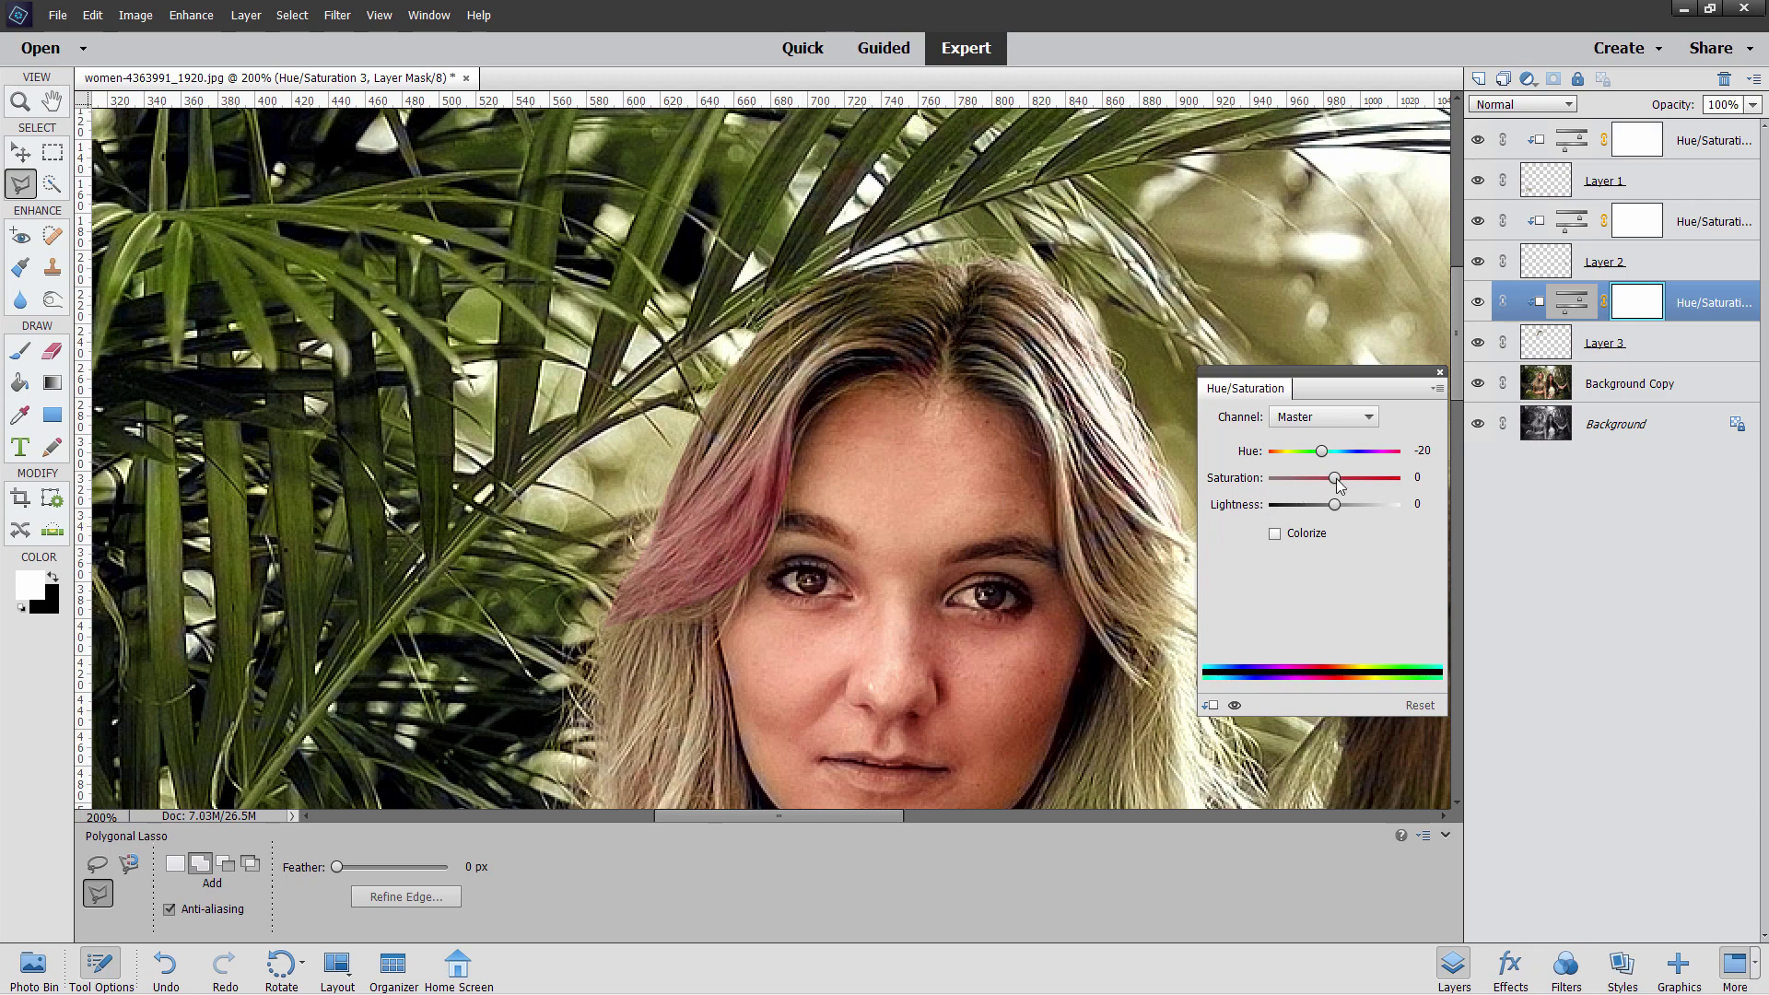
drag(1338, 485, 1324, 455)
click(1440, 374)
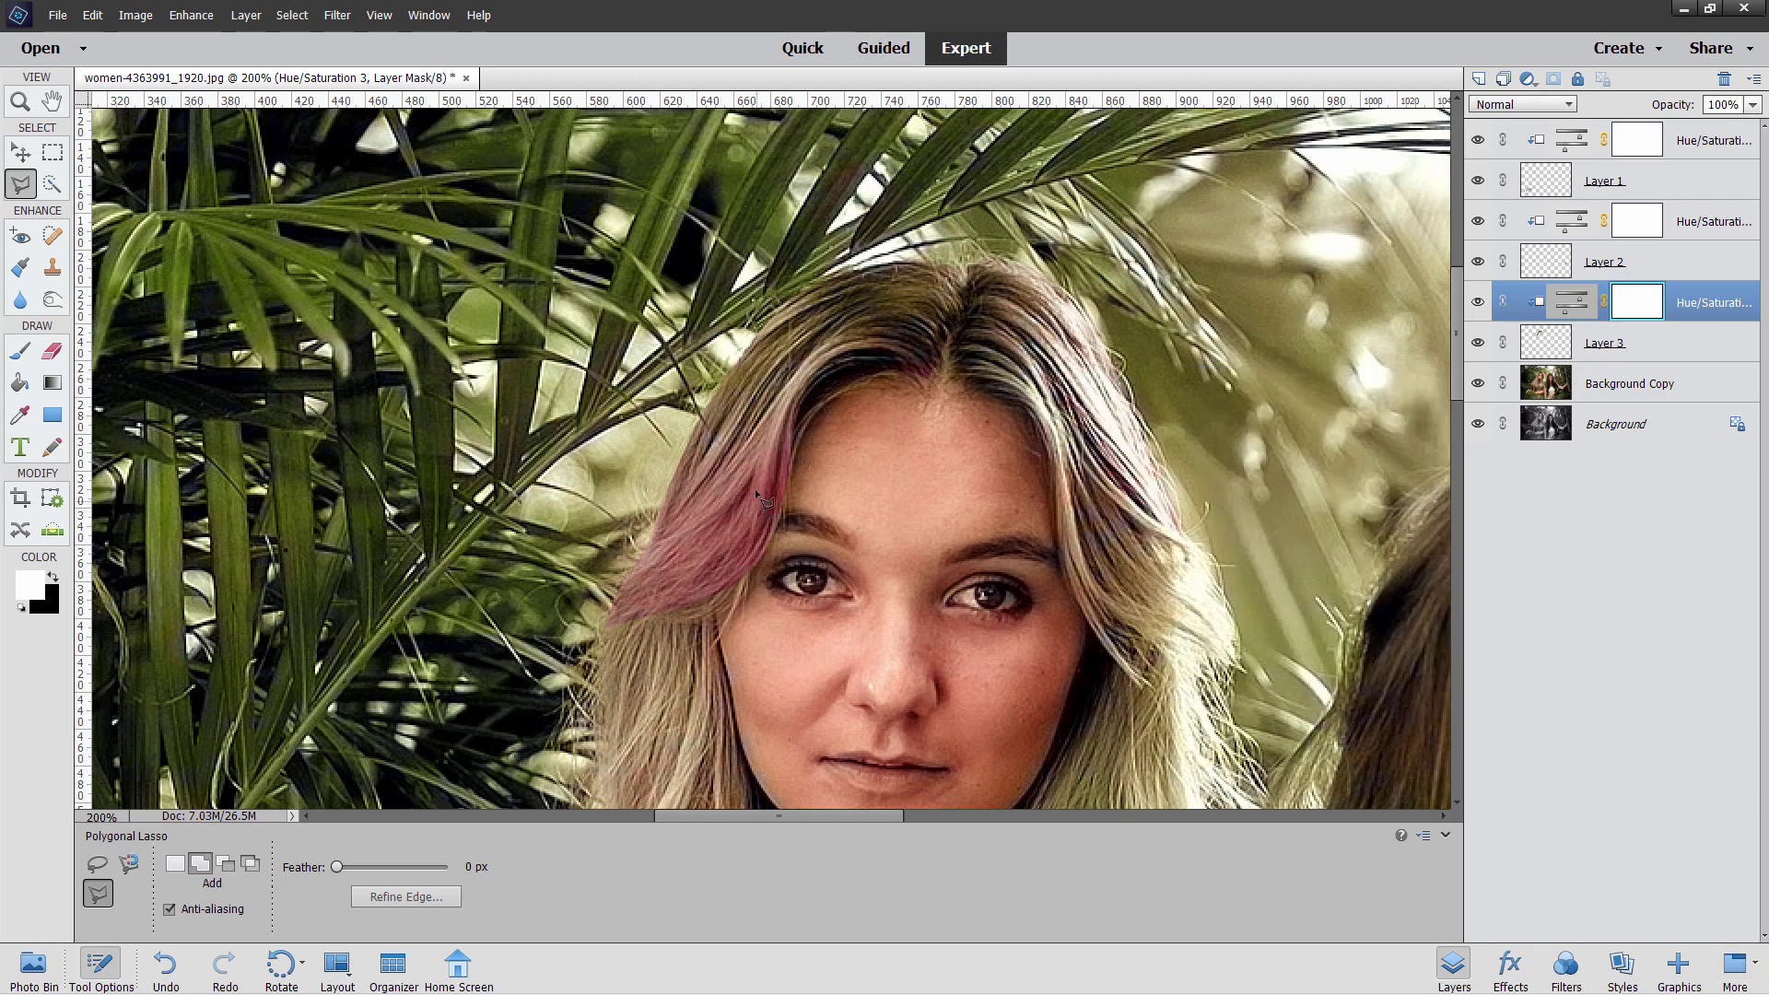
click(1660, 349)
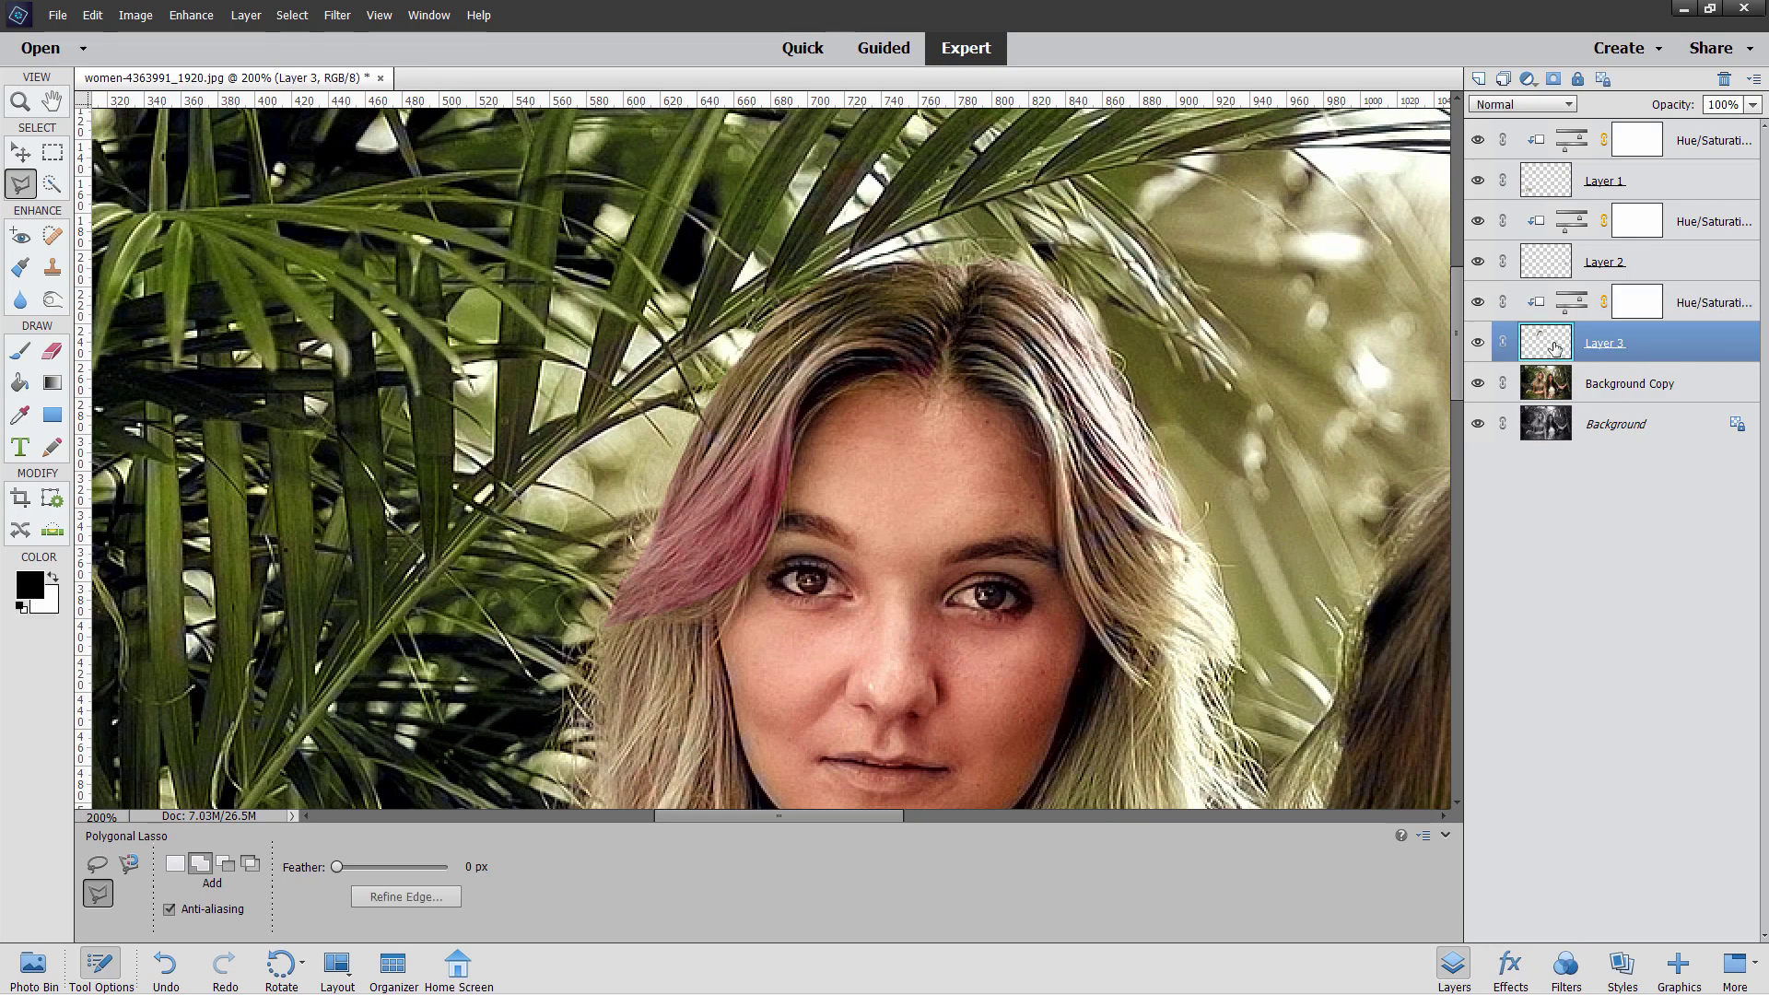
Step: Add a layer mask to Layer 3 and set up a black 100 px soft round brush
click(1553, 79)
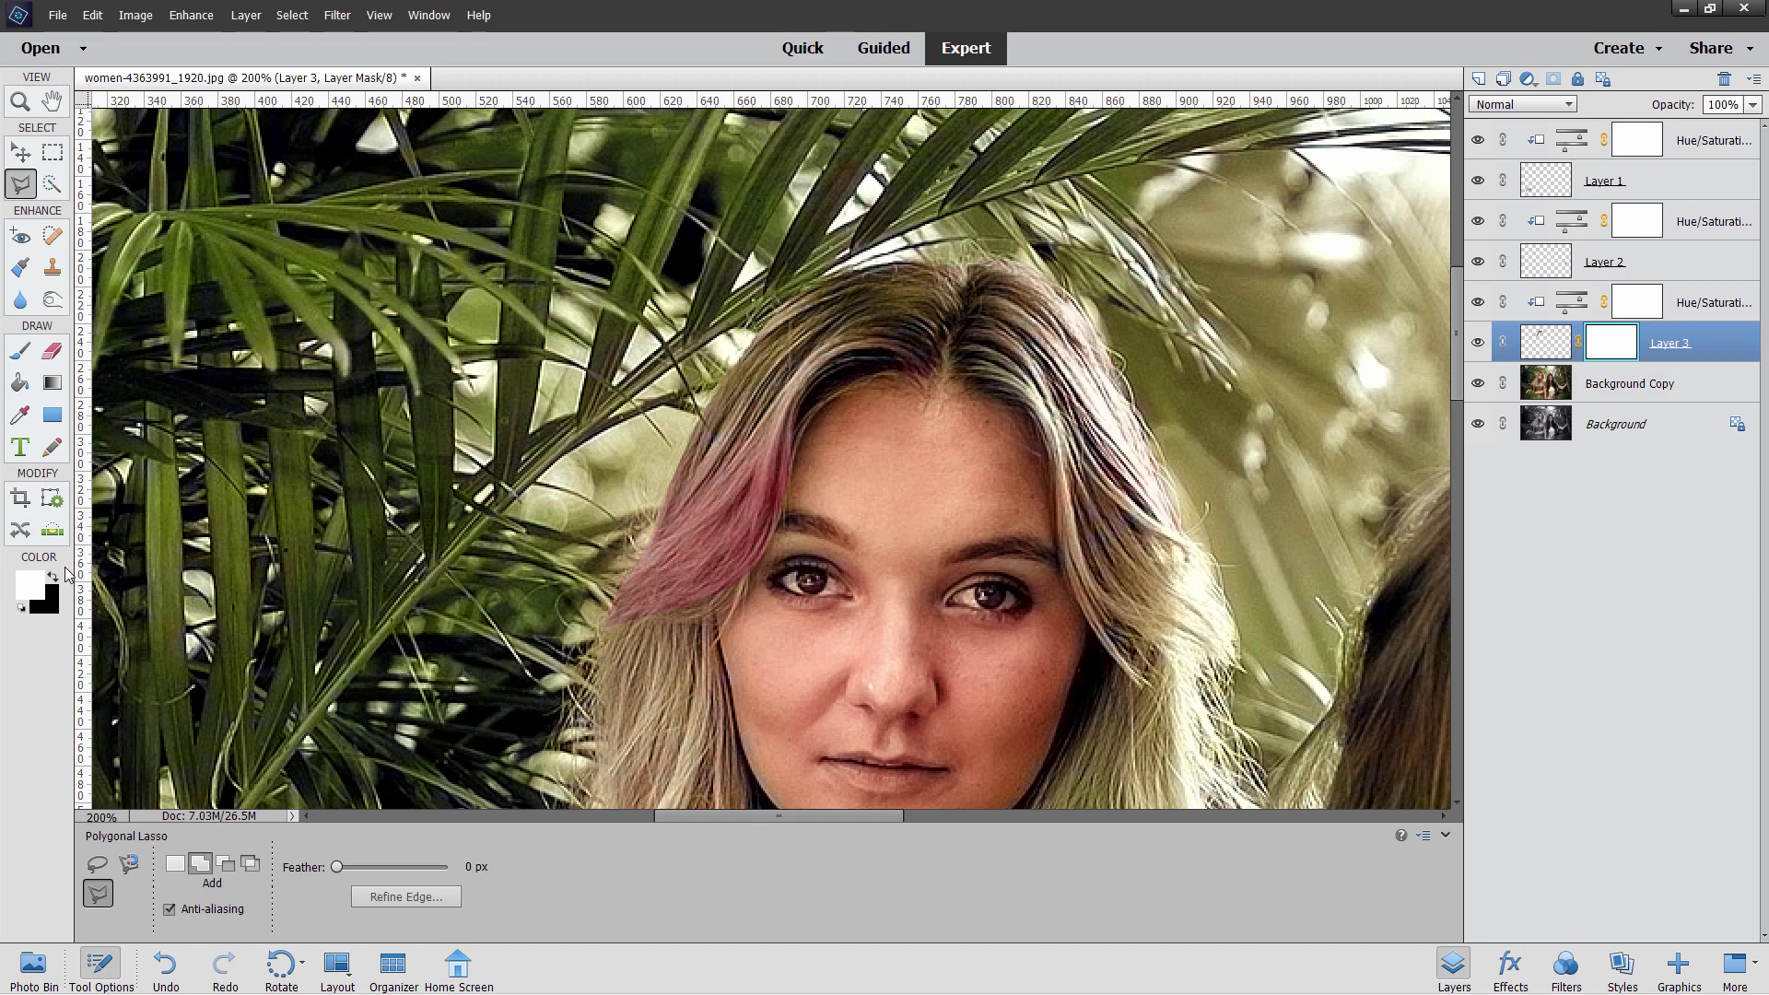
click(53, 577)
click(18, 357)
click(432, 868)
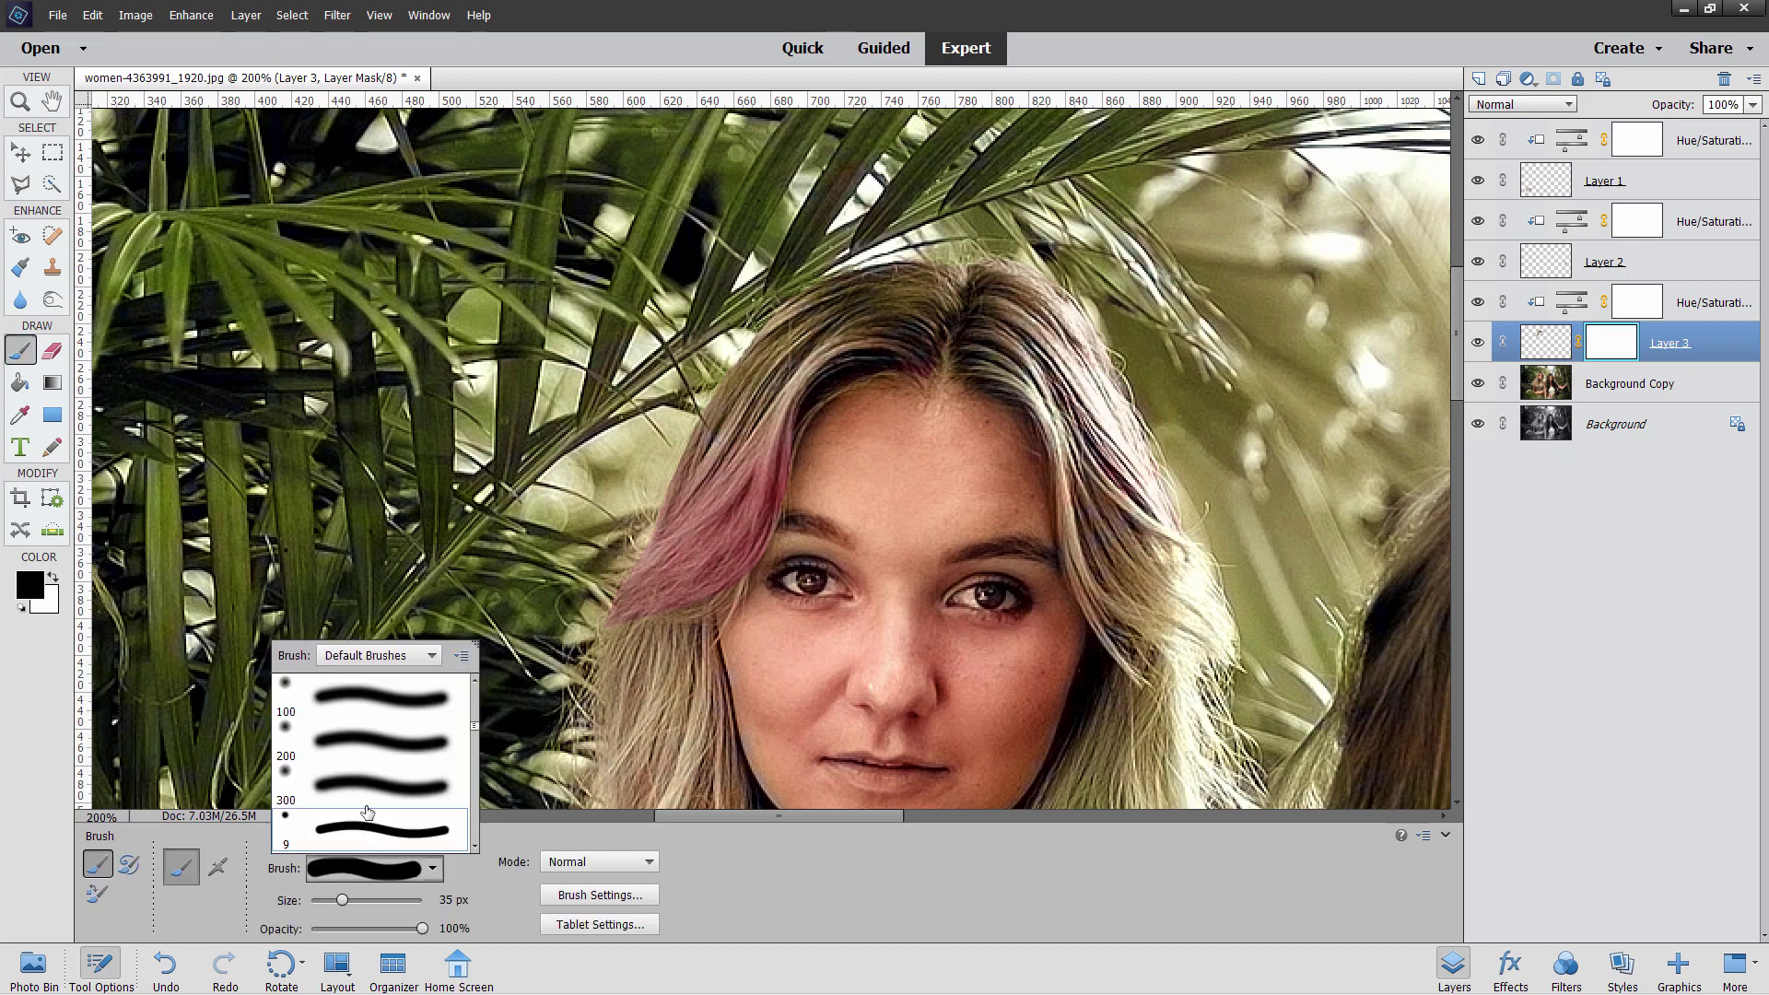
click(361, 705)
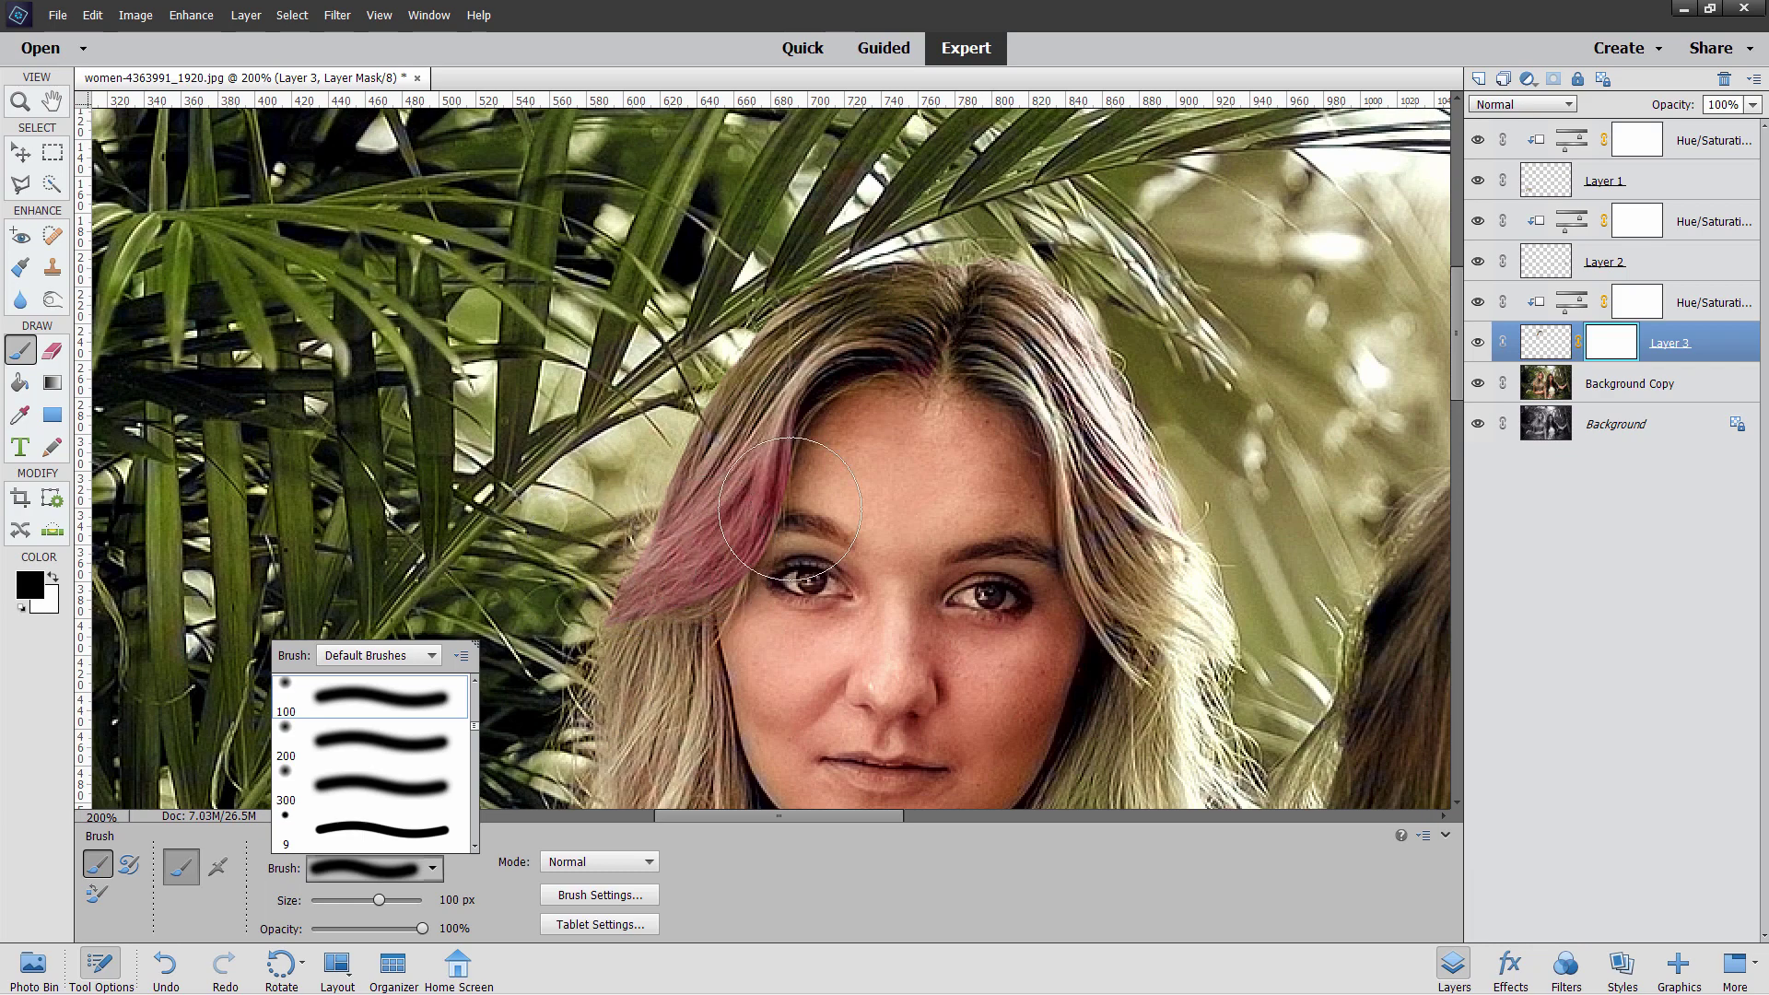
click(732, 916)
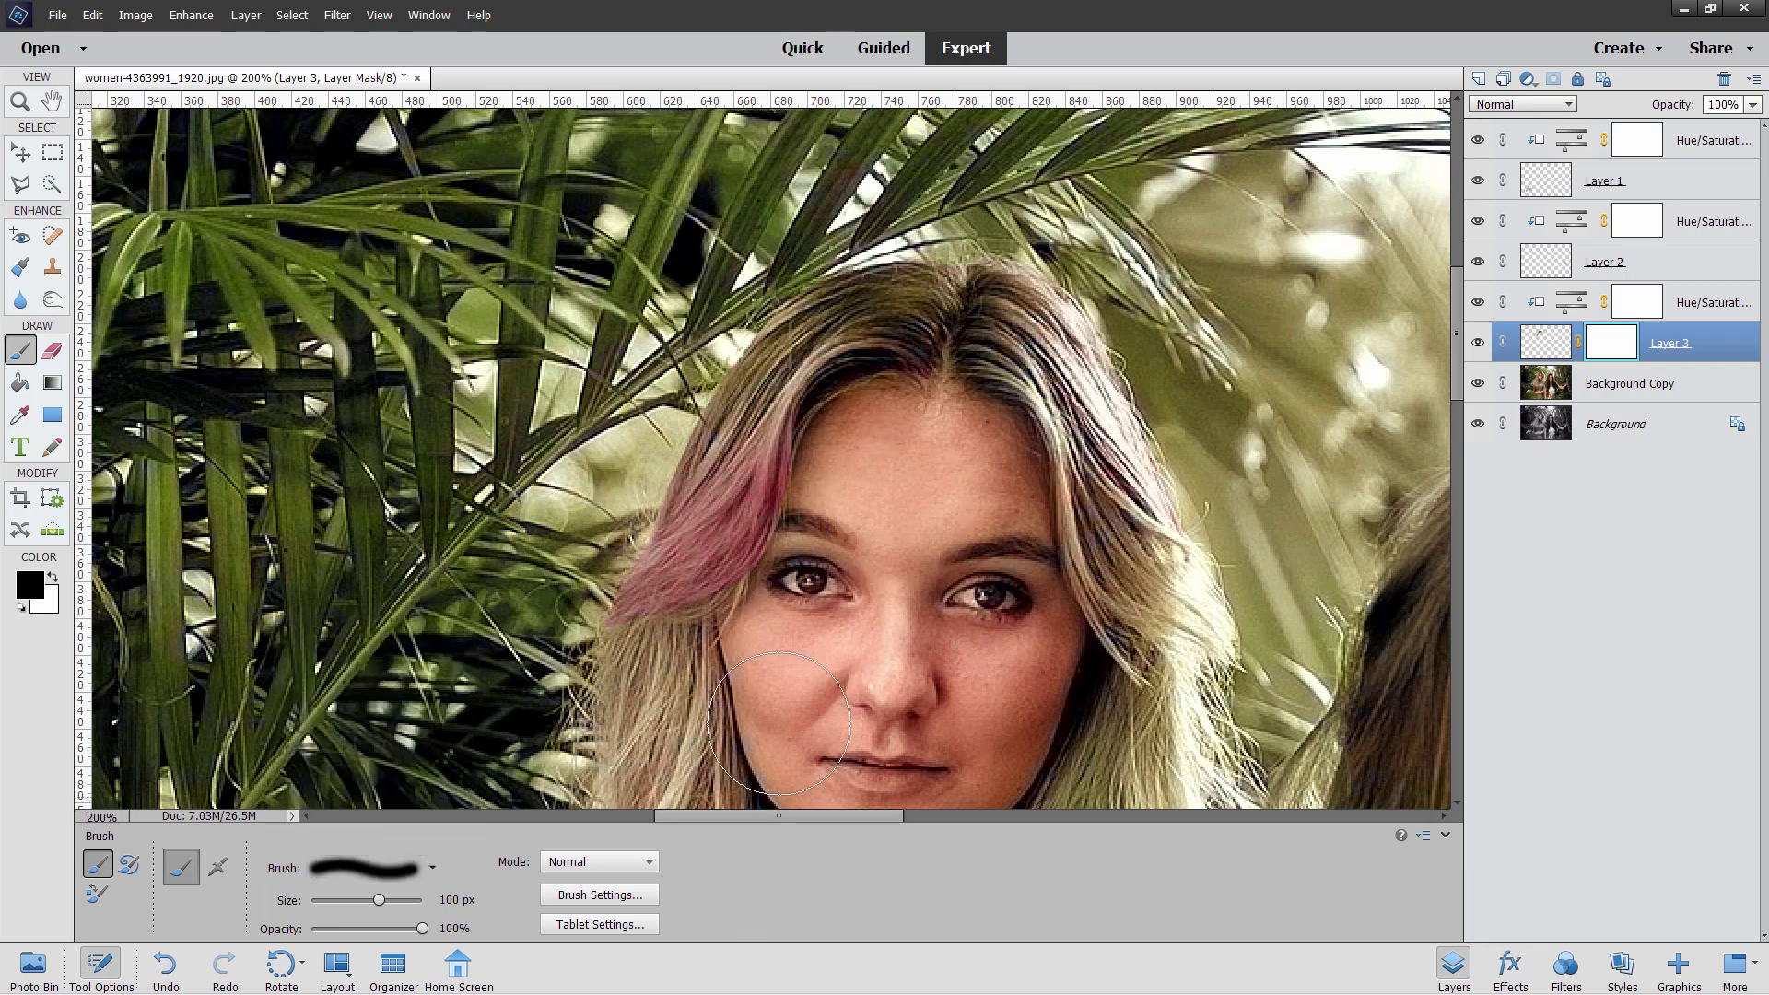
Step: Paint over the hair beside her eye to mask out the pink tint
mouse_move(778, 723)
mouse_down()
mouse_move(809, 561)
mouse_move(783, 592)
mouse_move(645, 598)
mouse_move(709, 590)
mouse_up()
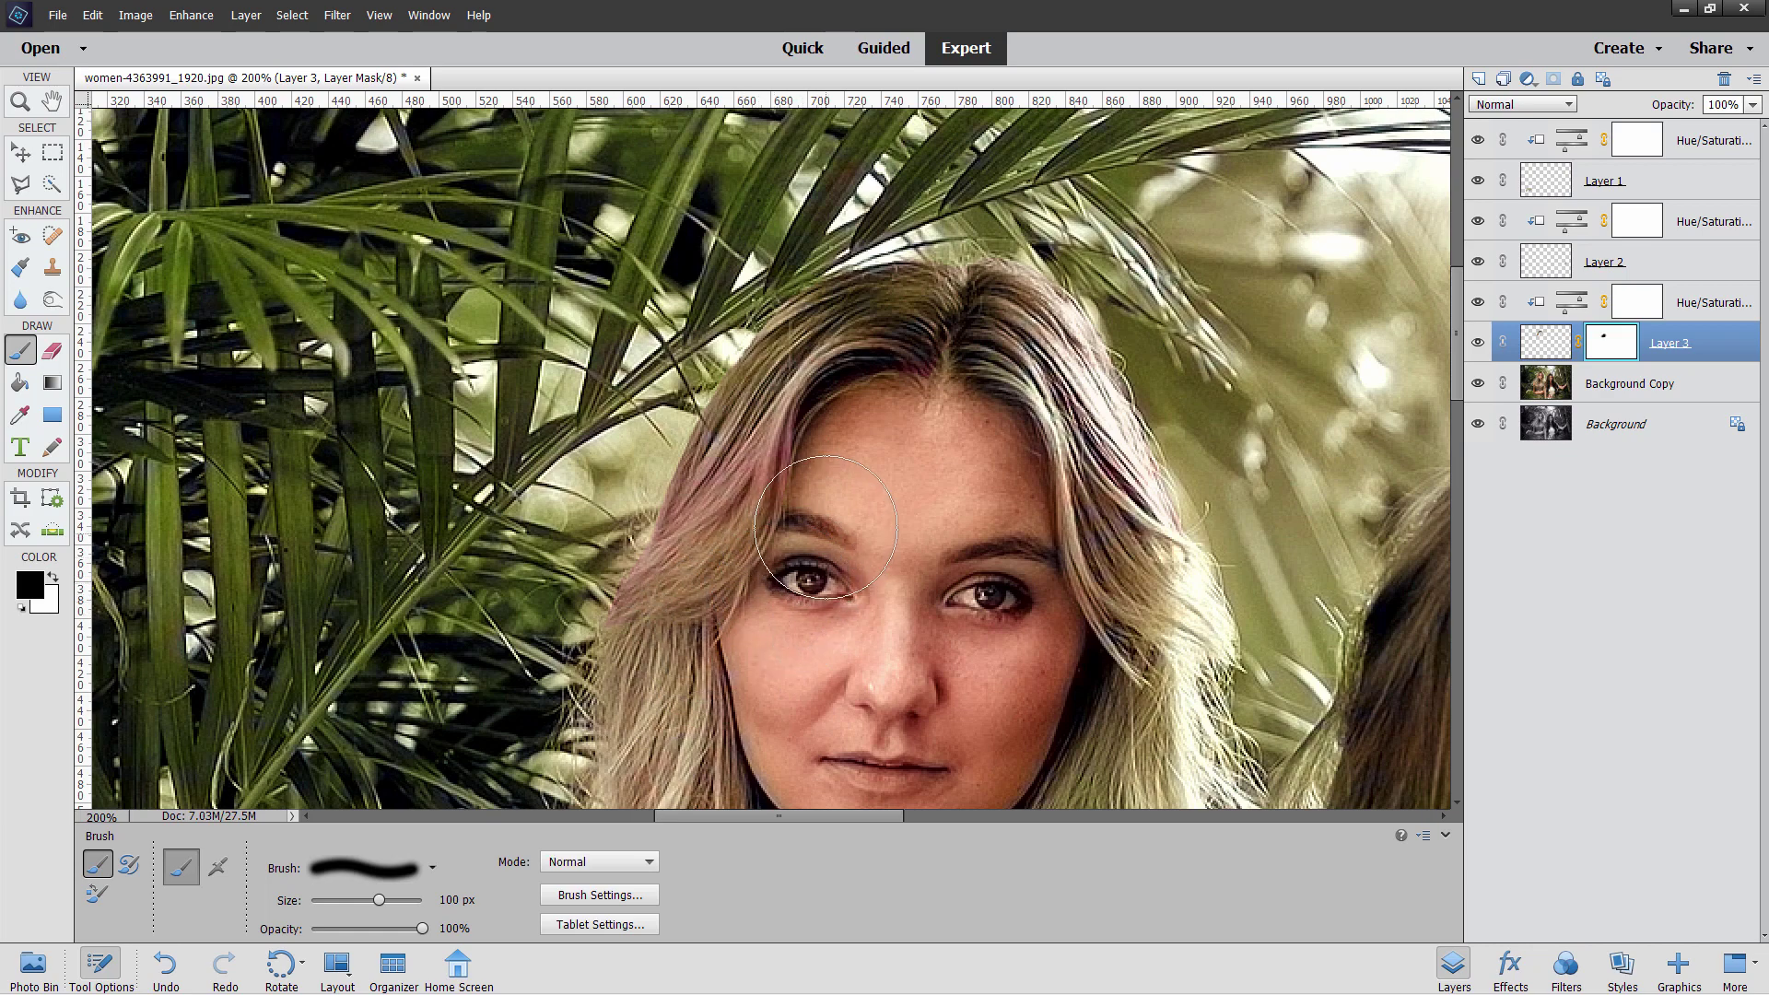
mouse_move(826, 527)
mouse_down()
mouse_move(803, 559)
mouse_move(816, 510)
mouse_move(790, 552)
mouse_move(795, 508)
mouse_move(768, 568)
mouse_move(765, 544)
mouse_move(707, 572)
mouse_move(616, 719)
mouse_move(720, 593)
mouse_move(699, 585)
mouse_move(720, 619)
mouse_move(805, 541)
mouse_move(819, 498)
mouse_move(765, 534)
mouse_move(683, 644)
mouse_move(797, 506)
mouse_move(709, 608)
mouse_move(717, 569)
mouse_up()
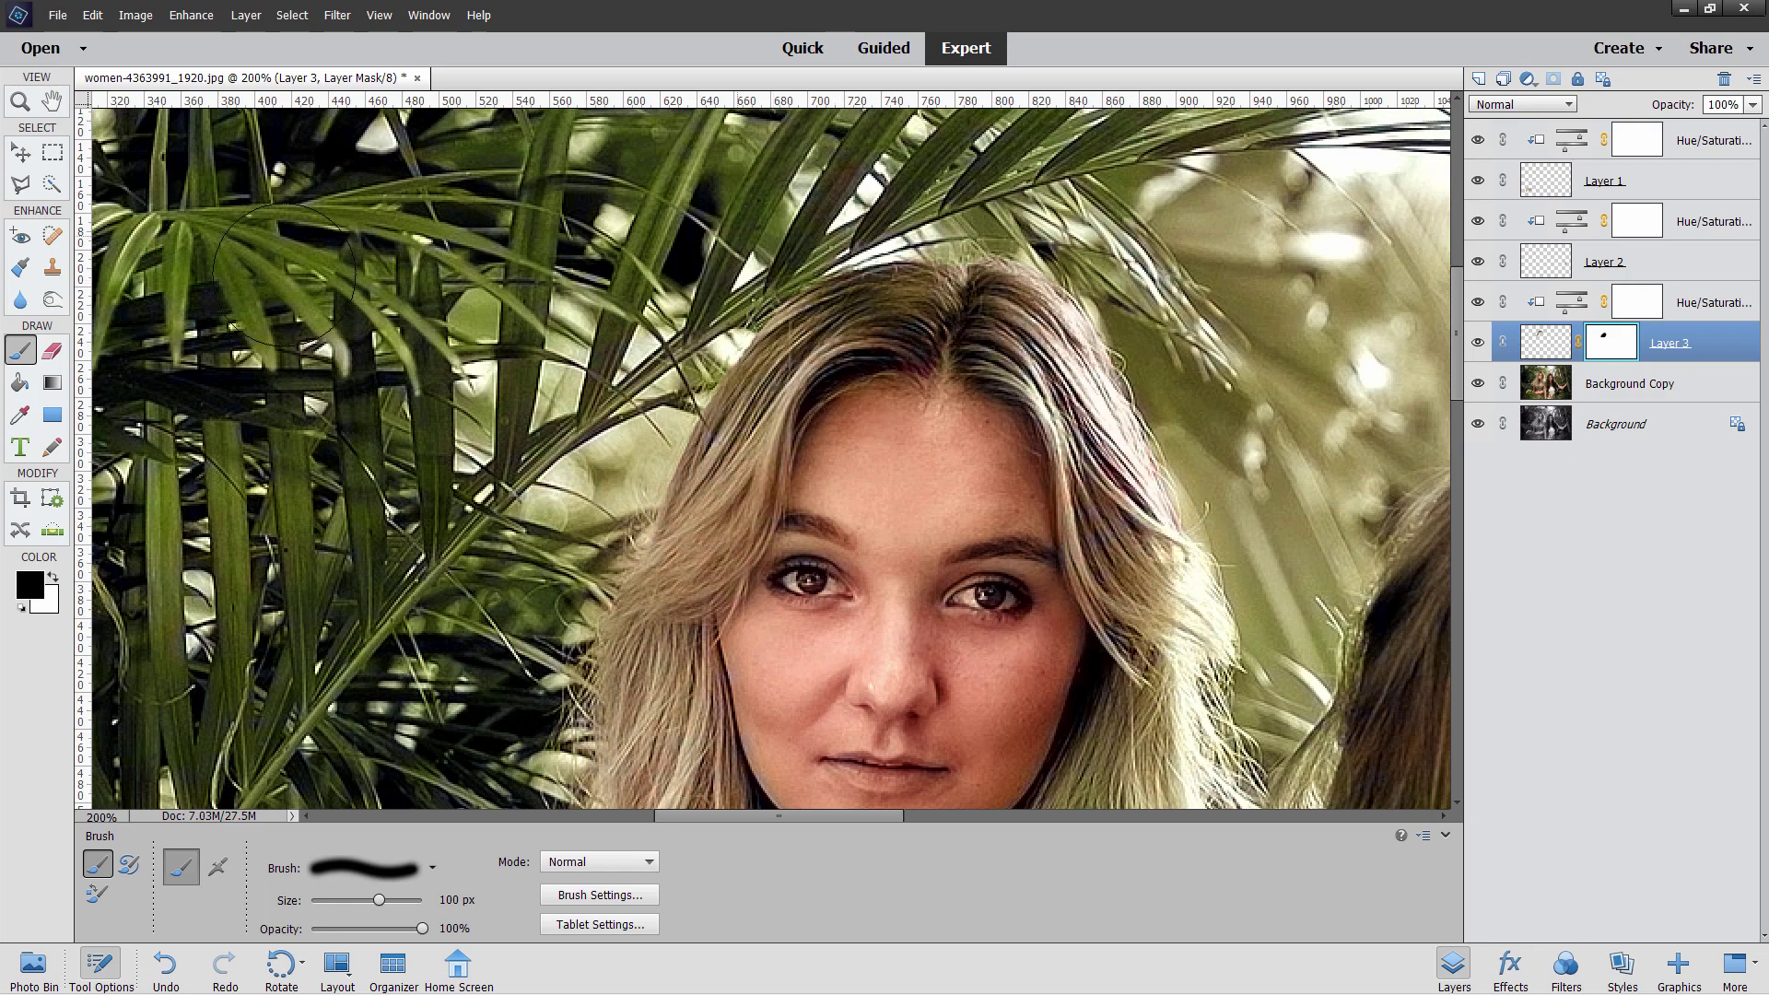
click(18, 150)
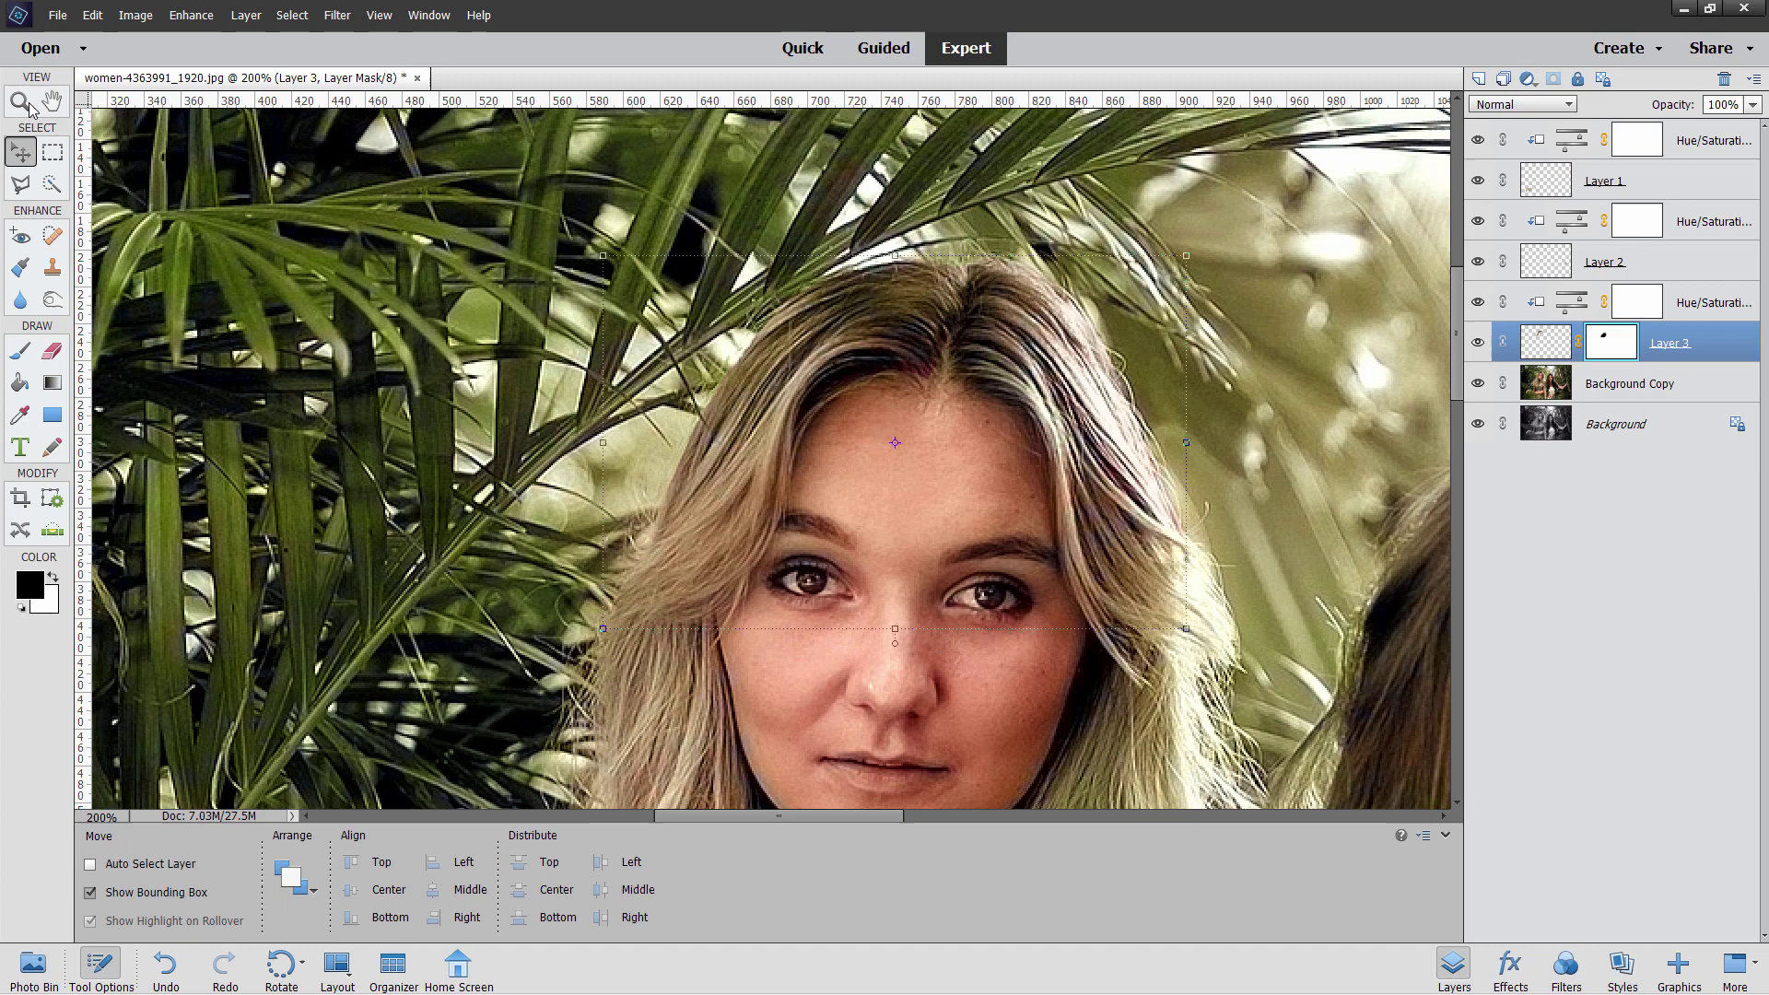
Step: Fit the entire portrait to the window using the Zoom tool's Fit Screen option
click(20, 102)
click(493, 866)
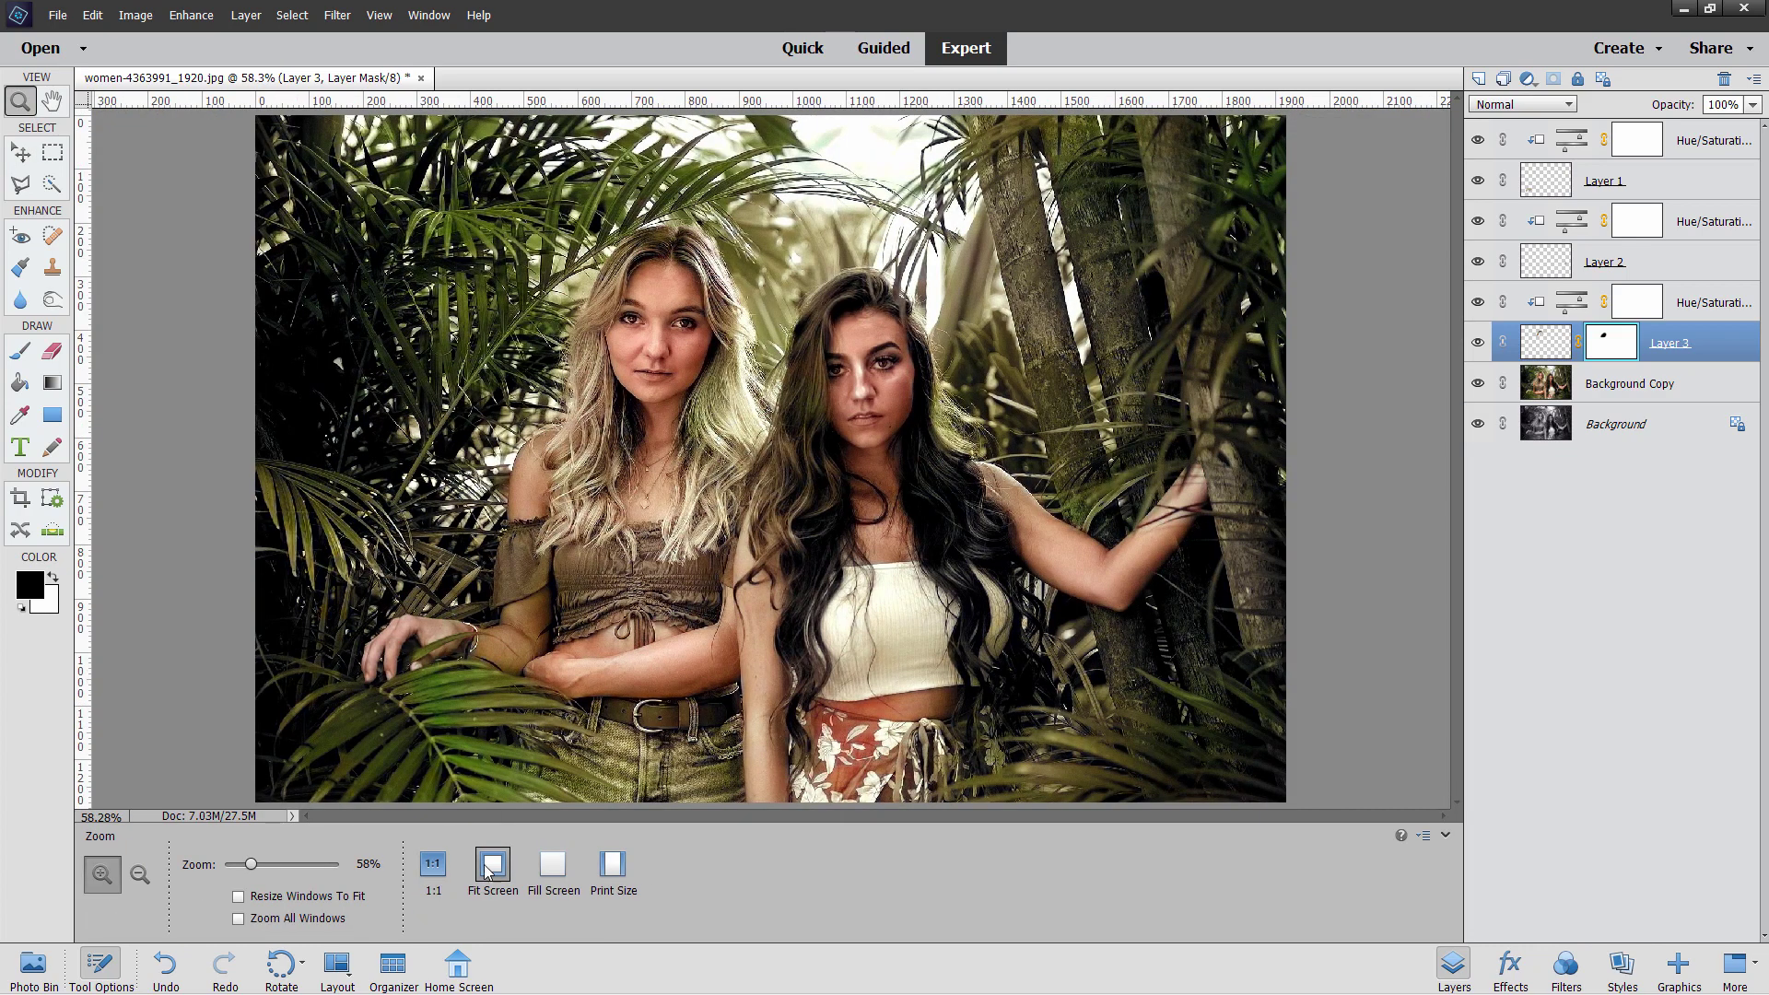